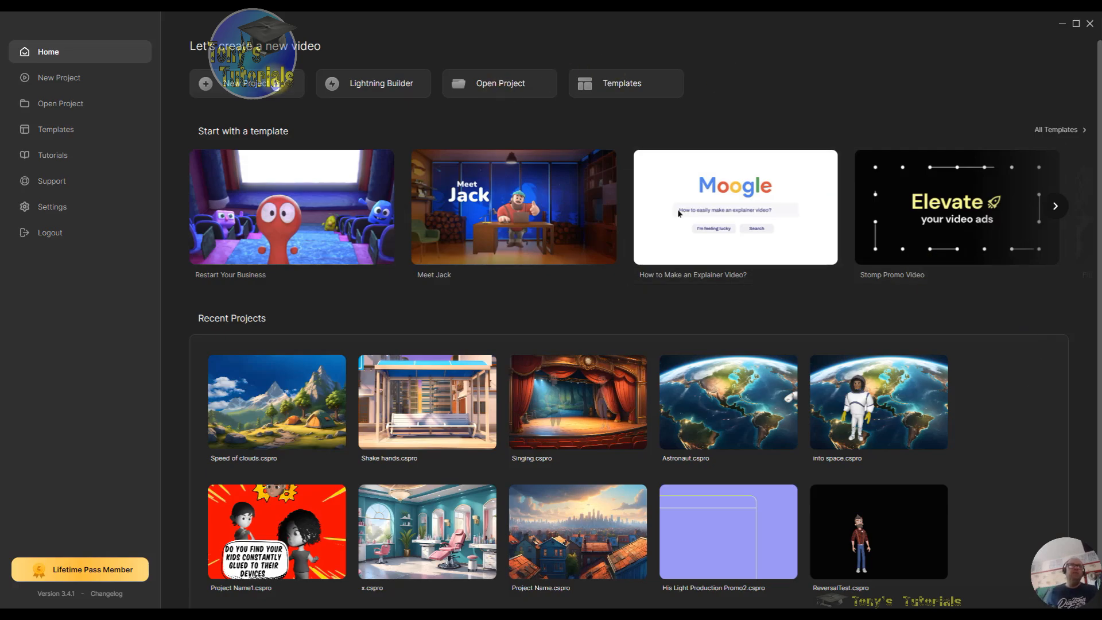
Step: Start a new project and place Background 28 from the backgrounds library on the canvas
click(272, 87)
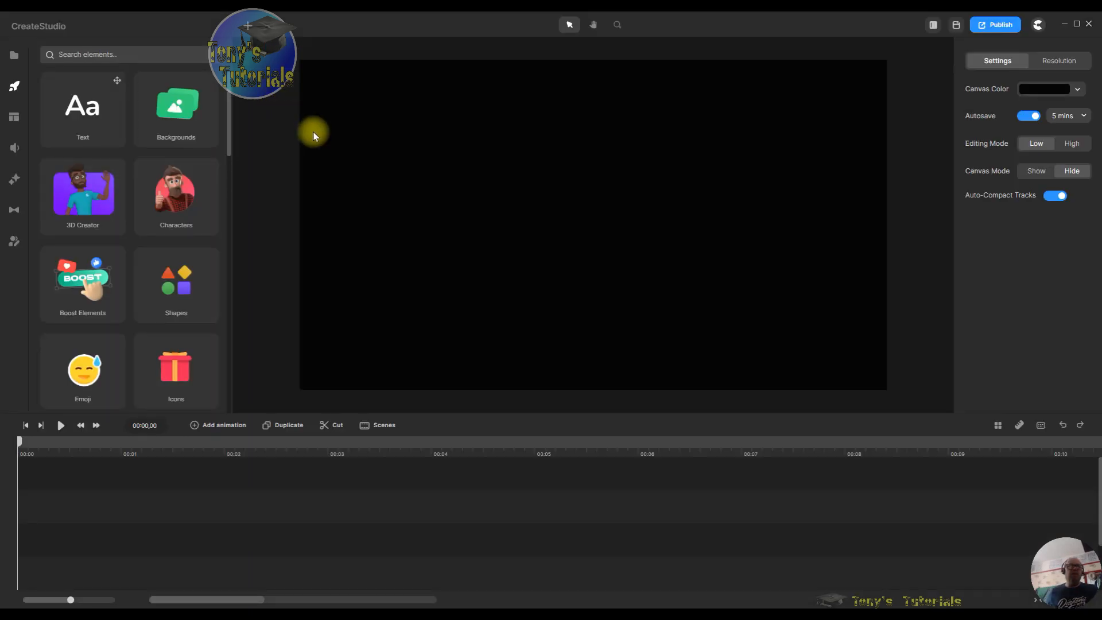
click(69, 302)
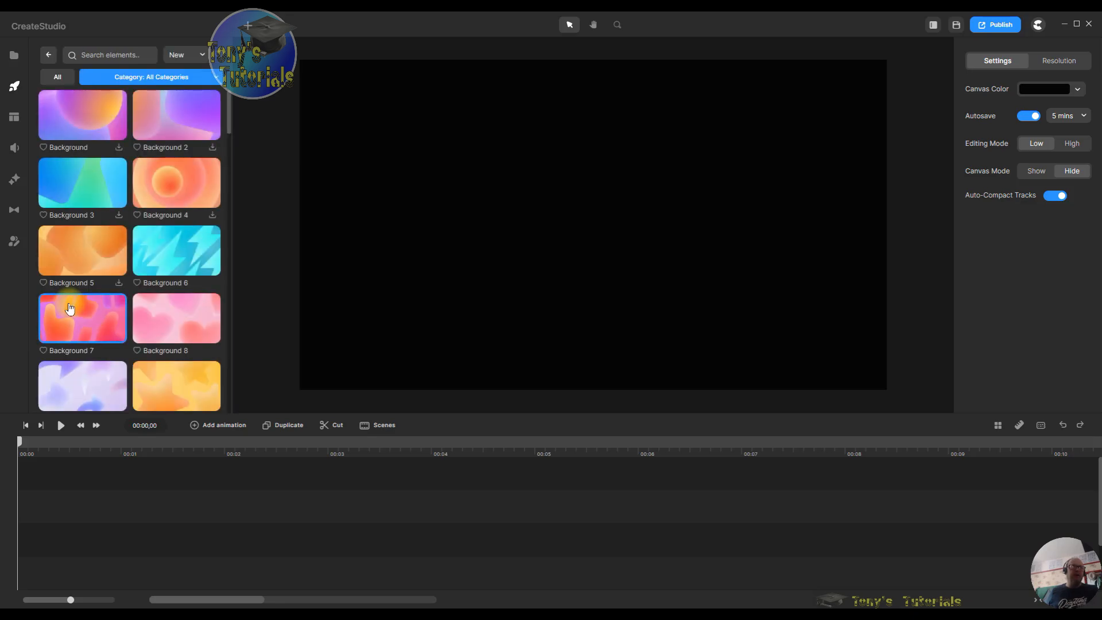
scroll(151, 259, down, 8)
scroll(170, 263, down, 1)
scroll(193, 258, down, 4)
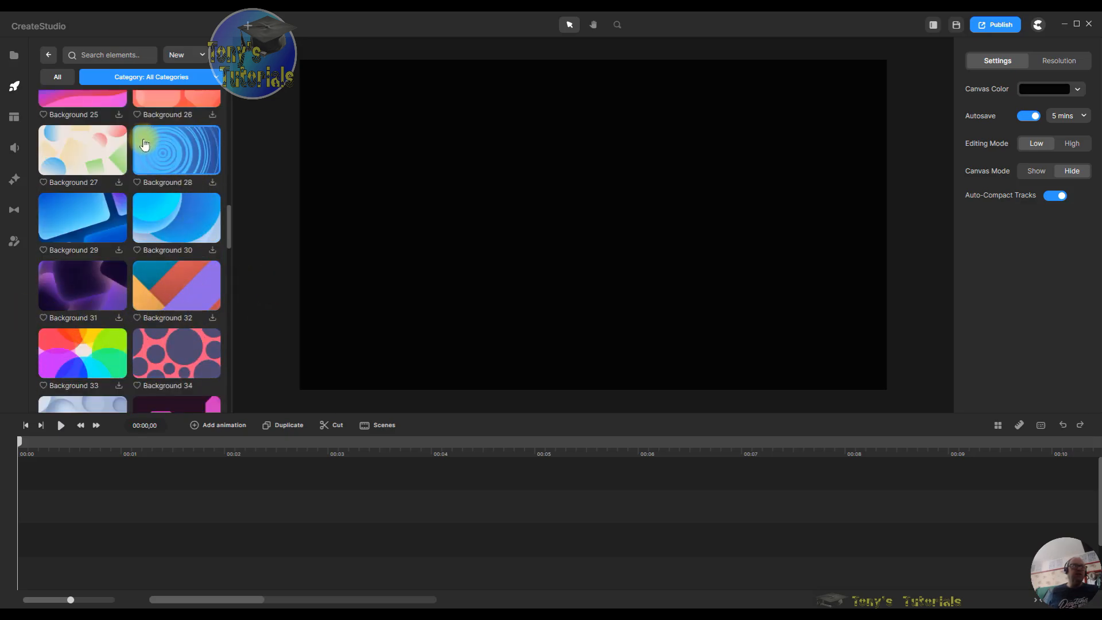
click(213, 184)
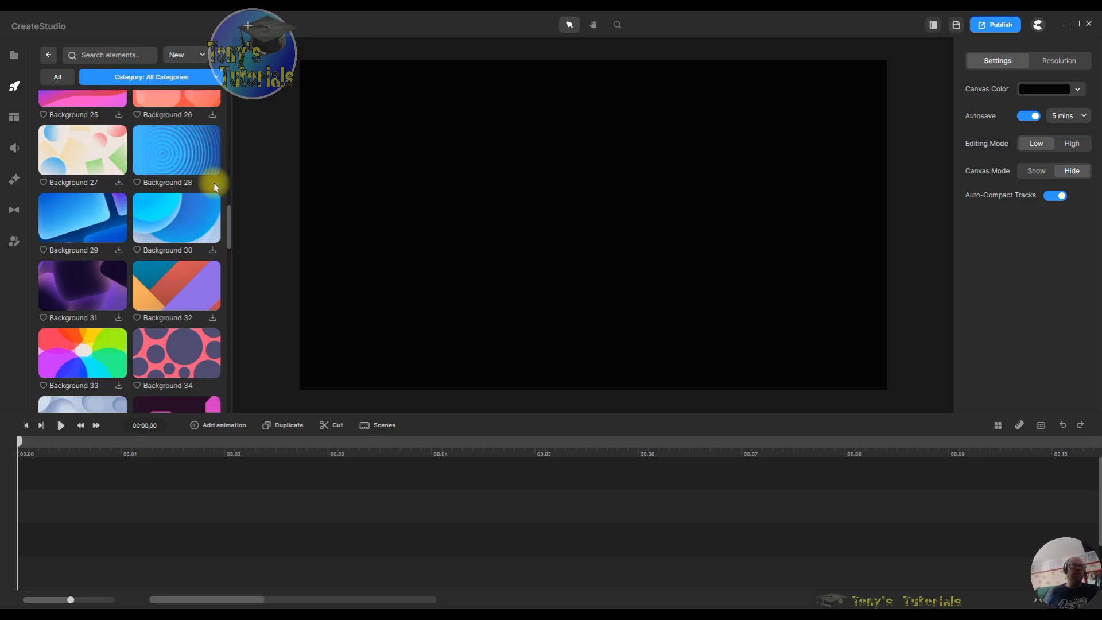
drag(178, 153, 542, 184)
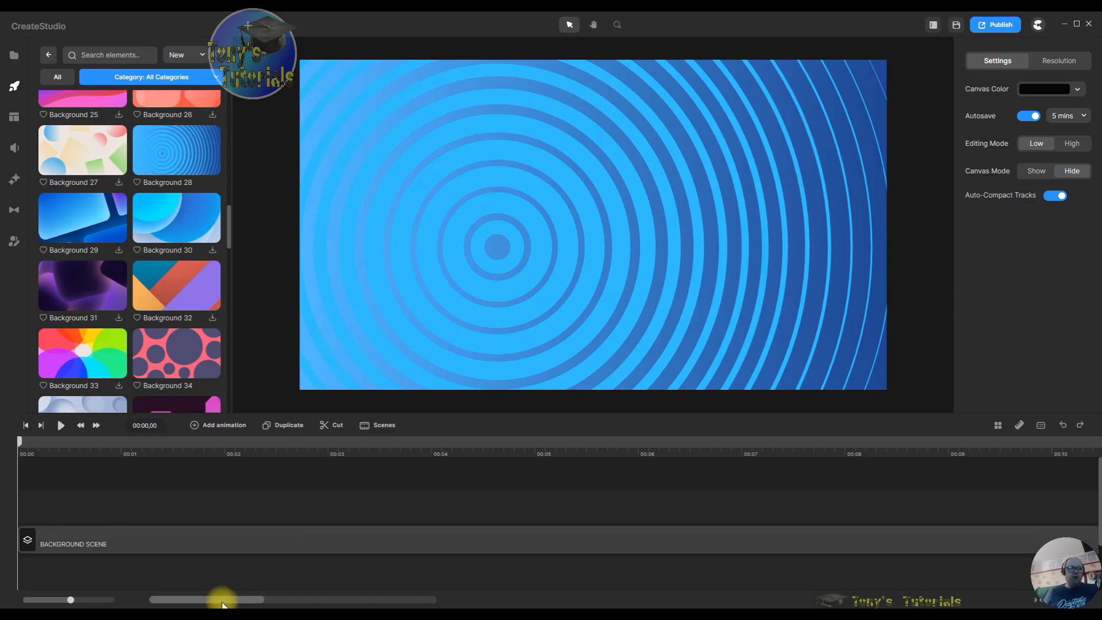
Step: Examine the background scene's length on the timeline and open its nested Circles group to inspect the individual circle layers
drag(225, 601, 281, 602)
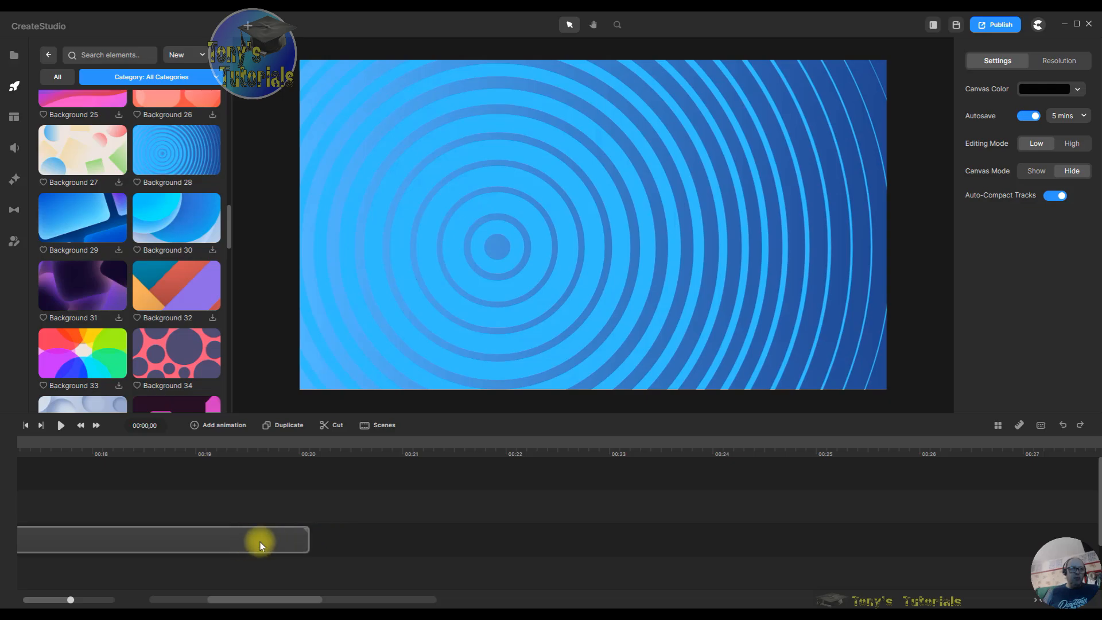
drag(247, 601, 179, 603)
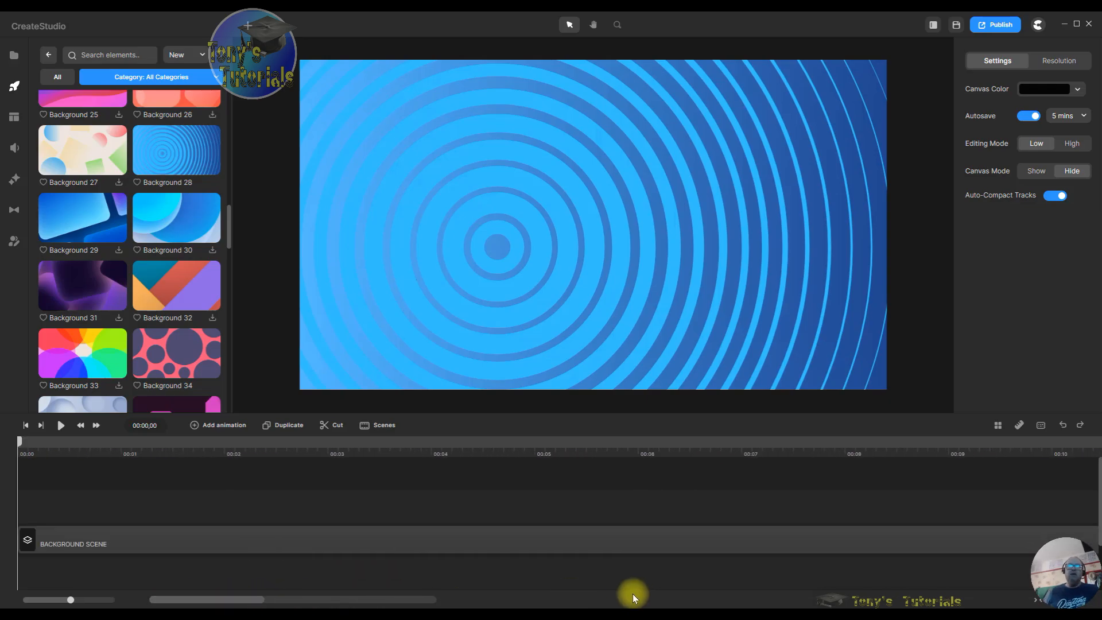
double_click(476, 535)
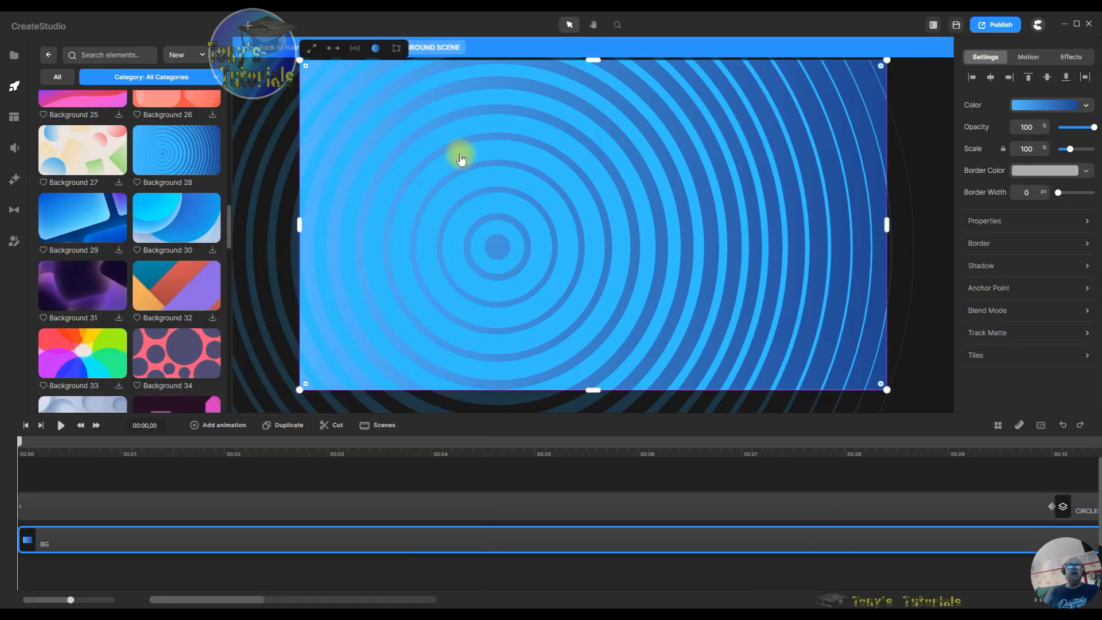
click(432, 470)
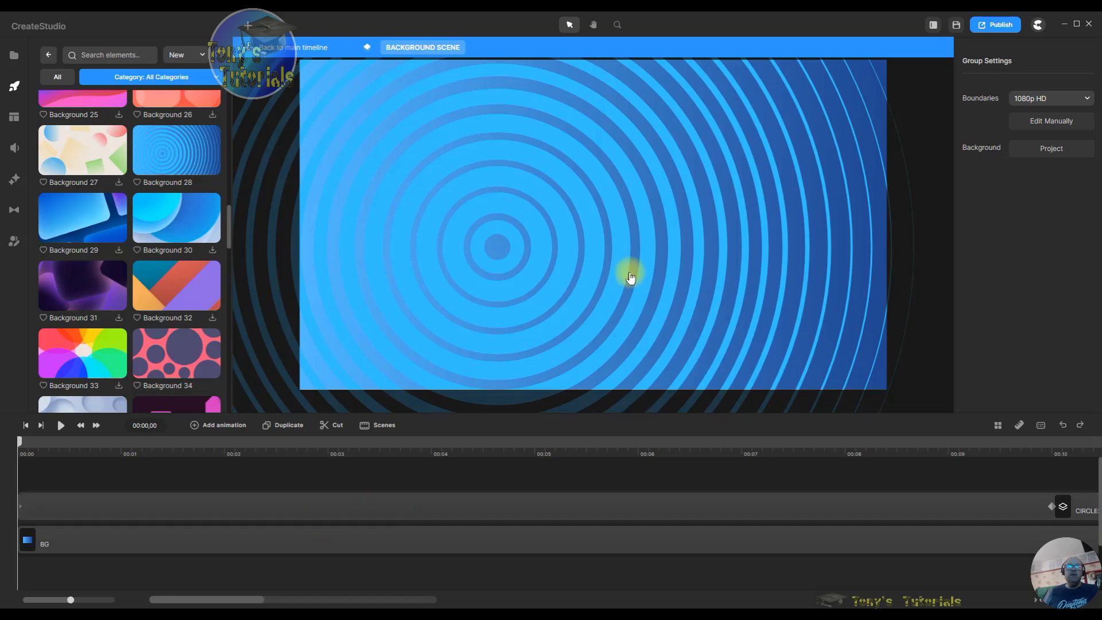
drag(216, 603, 262, 603)
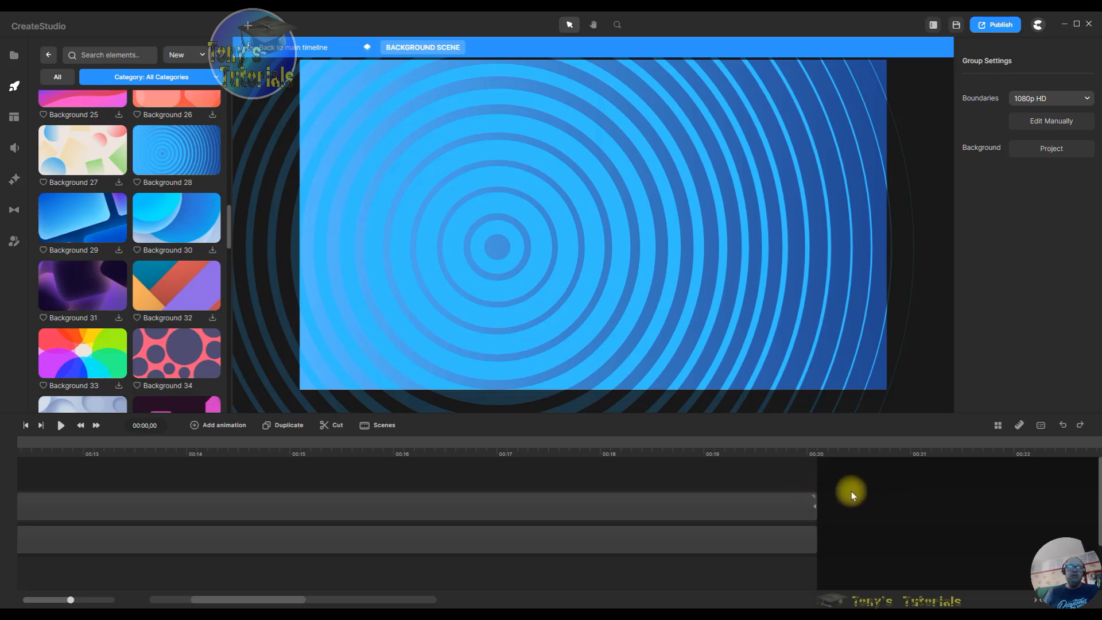
click(313, 508)
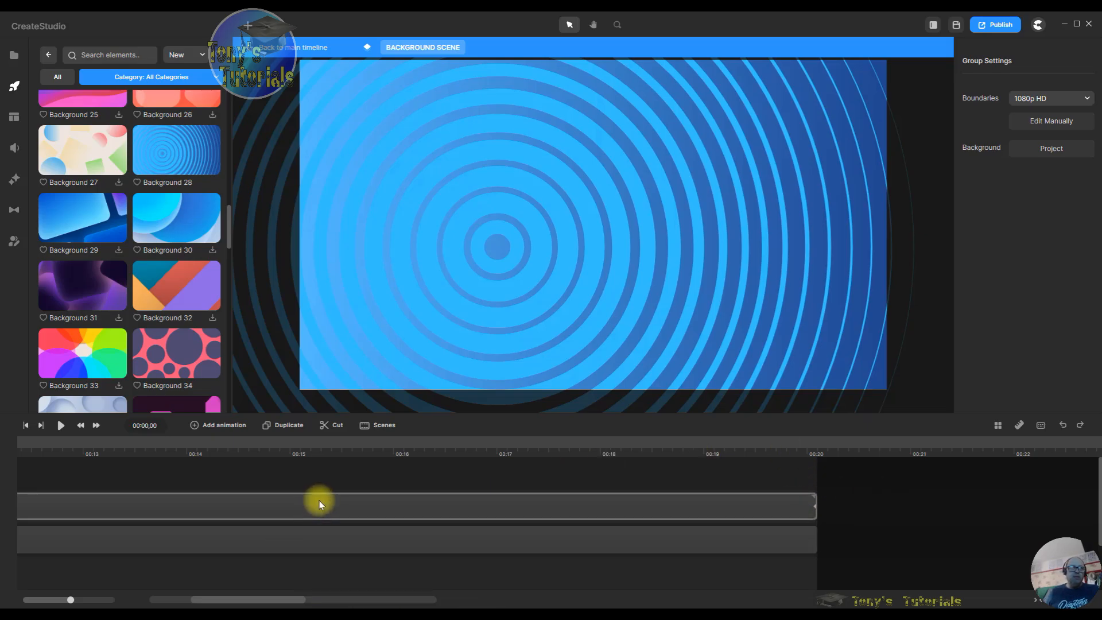
double_click(320, 502)
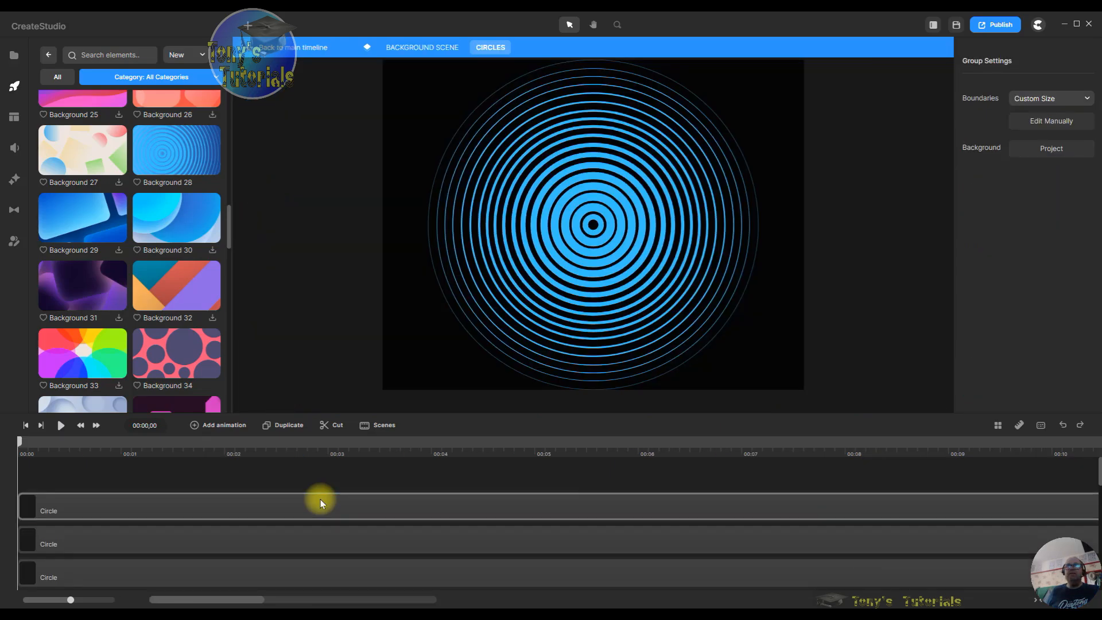
click(524, 481)
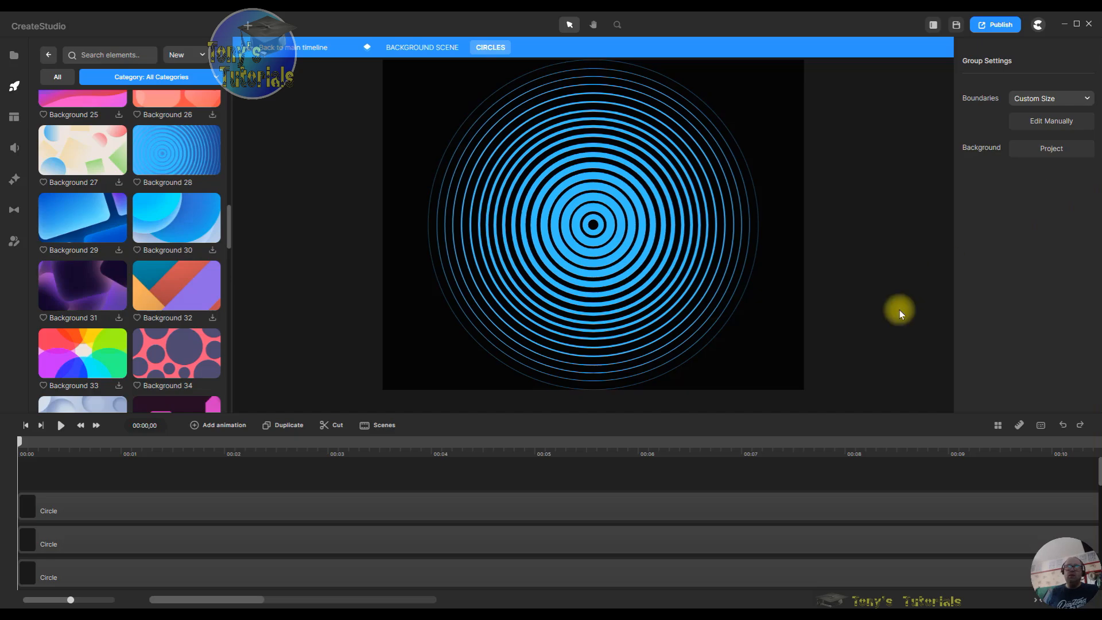
Step: Go back up to the background scene level and inspect the fill colour settings of the Circles group's circles
click(429, 49)
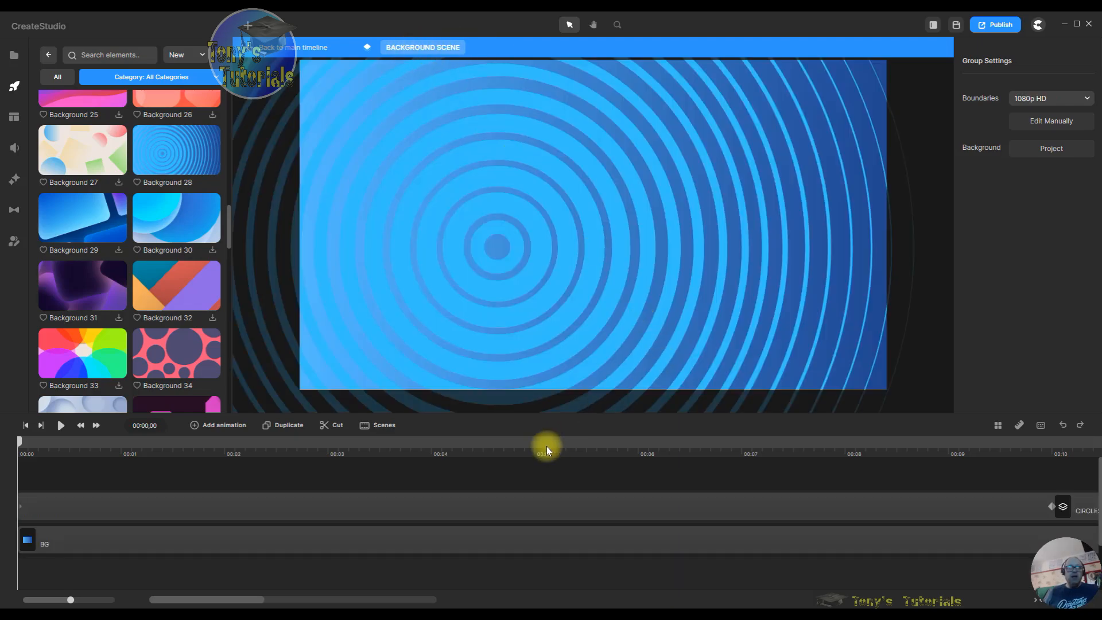
drag(247, 601, 285, 601)
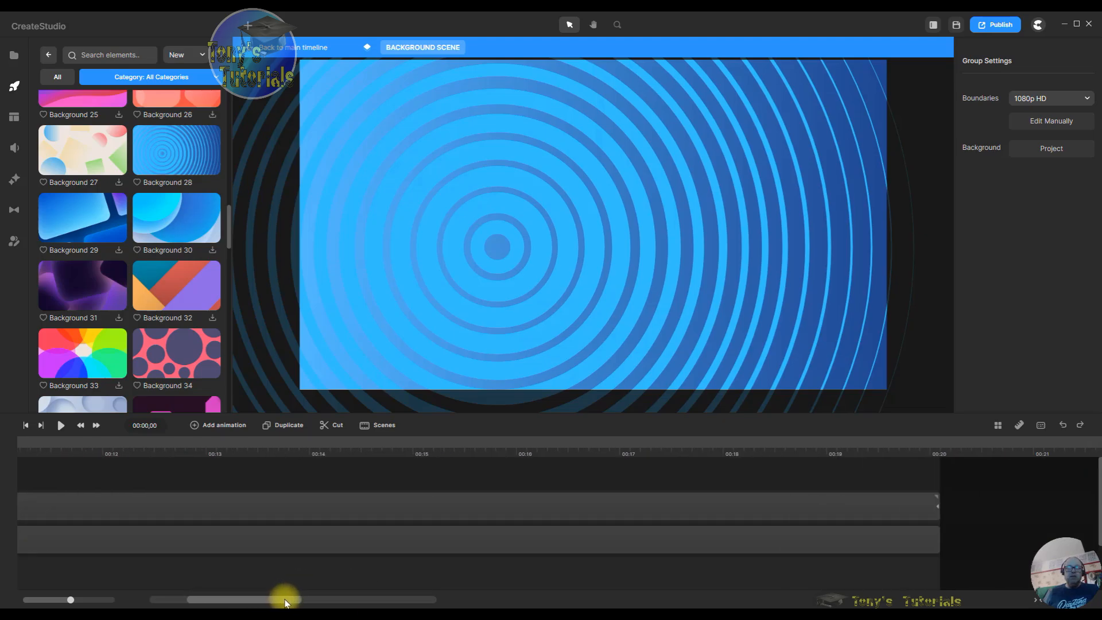
click(593, 502)
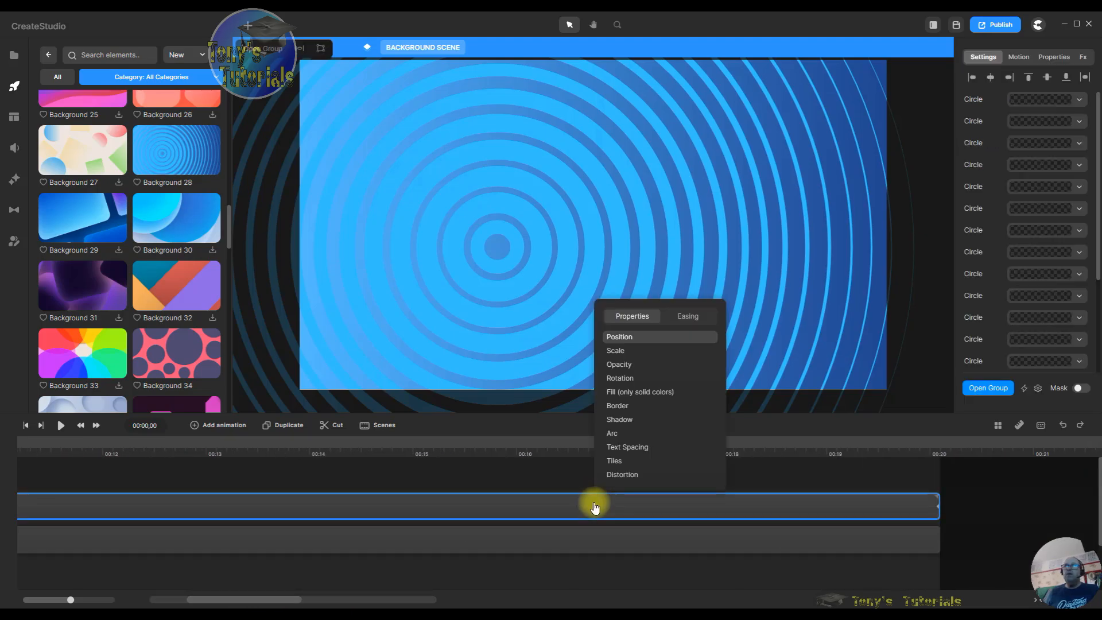
scroll(1039, 205, down, 2)
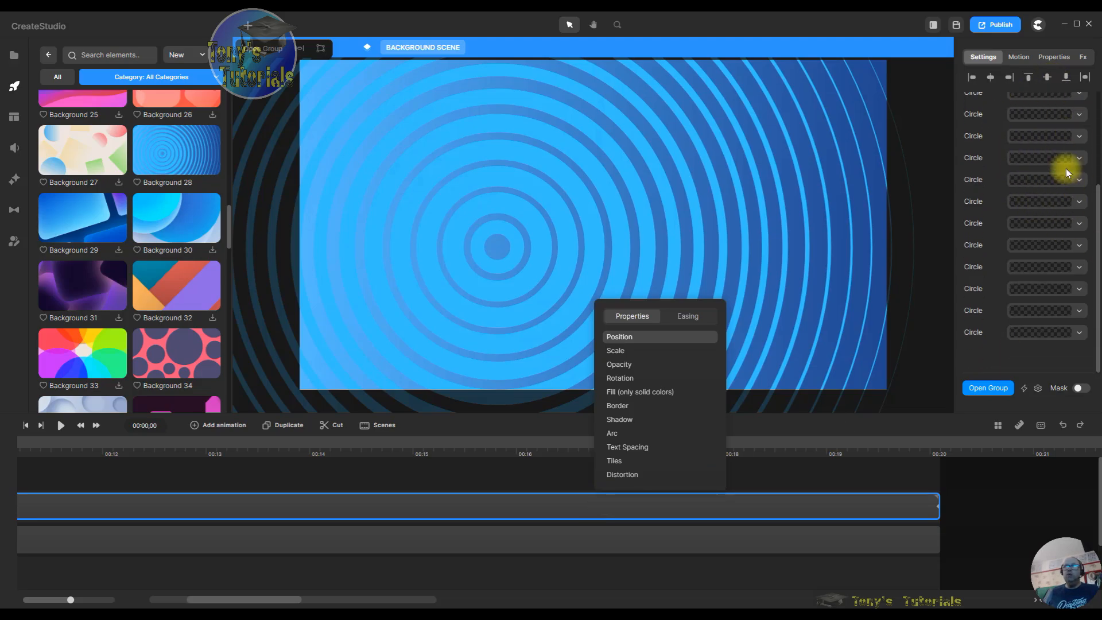
click(1080, 203)
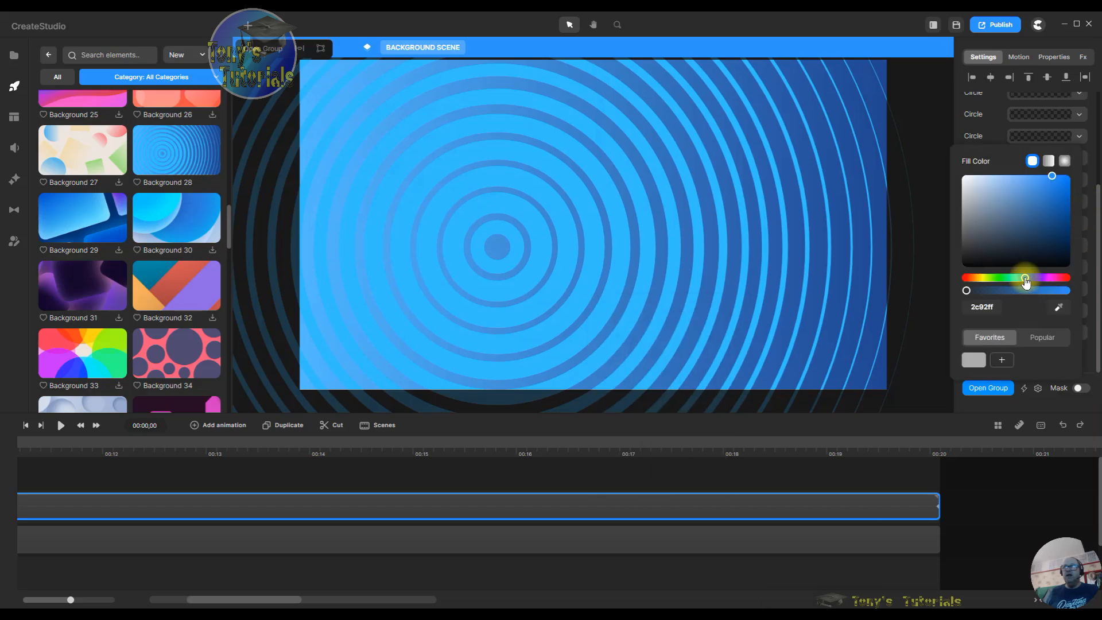
drag(976, 293, 942, 293)
click(943, 293)
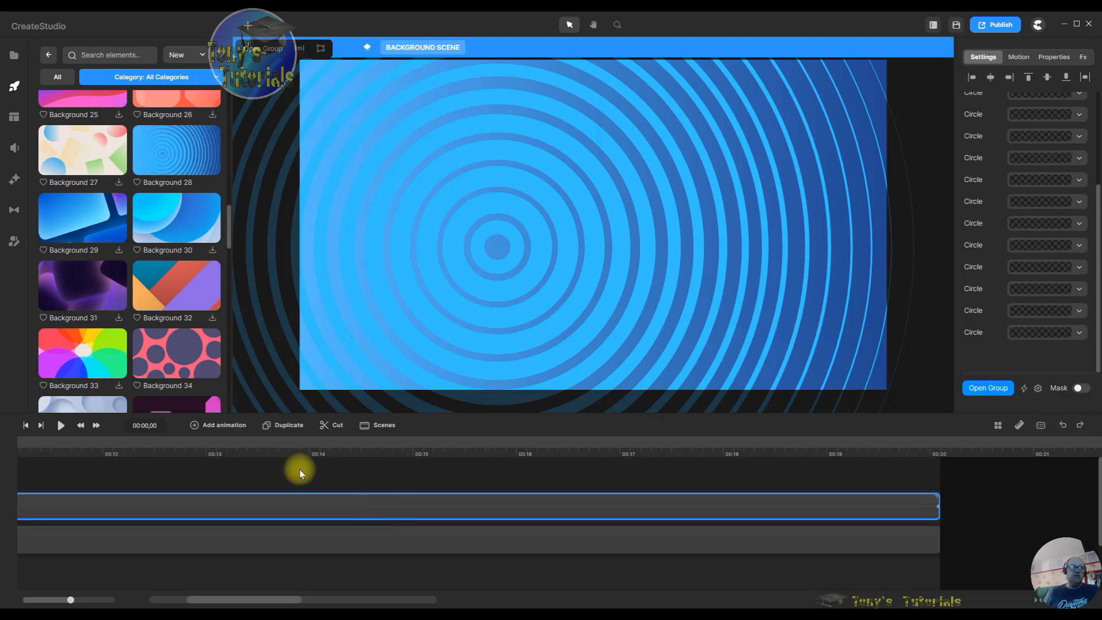
Step: Leave the background scene for the main timeline, preview its animation from the start, and return the playhead to 0
click(26, 430)
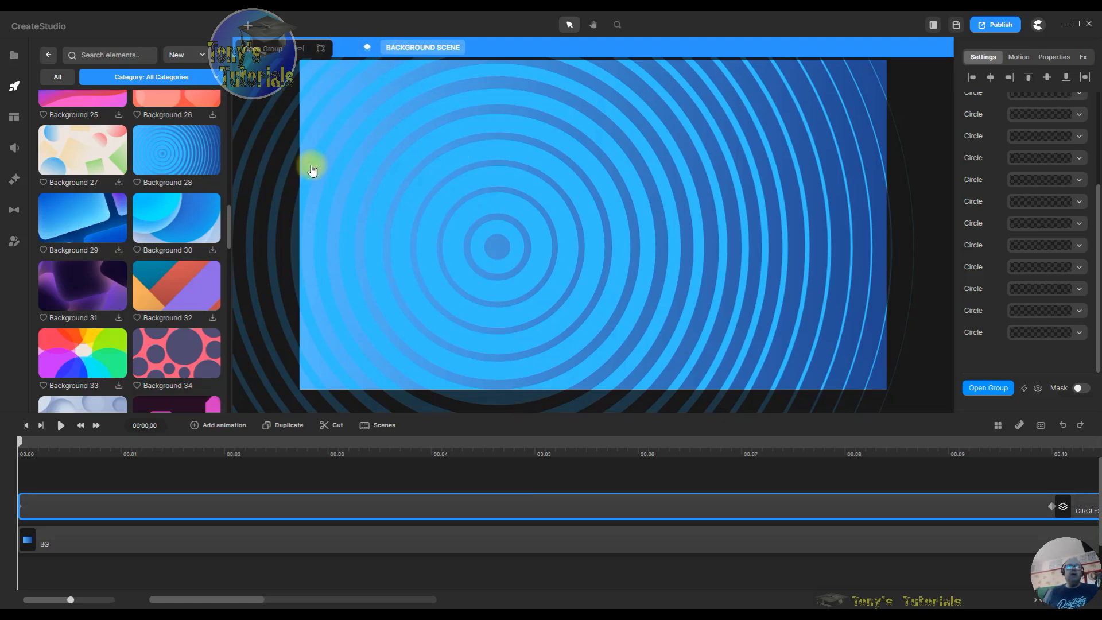
click(260, 472)
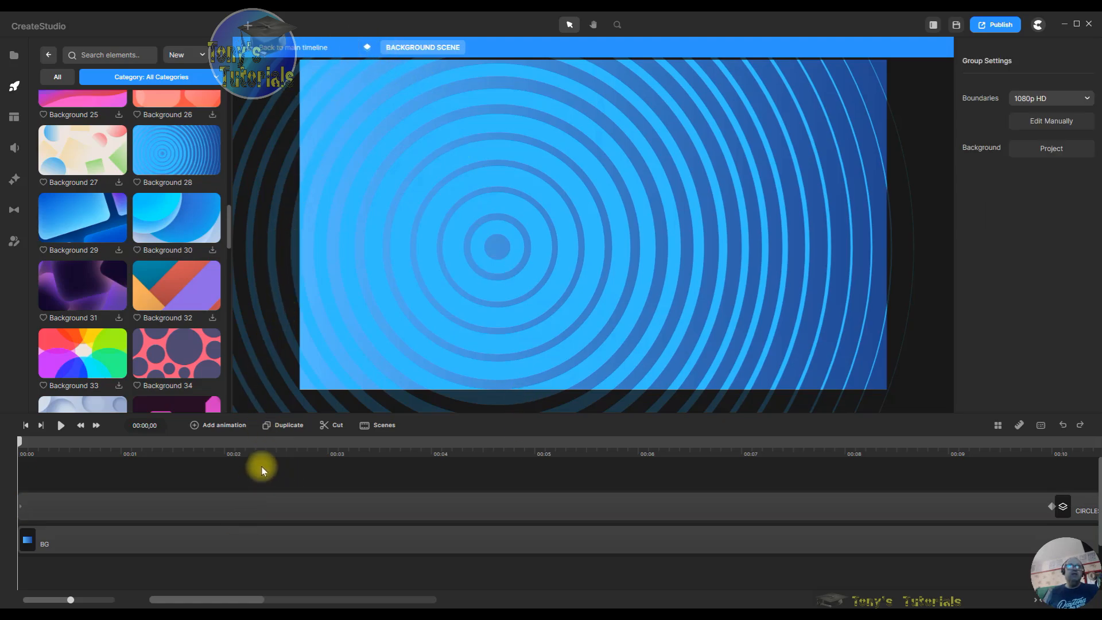
click(277, 53)
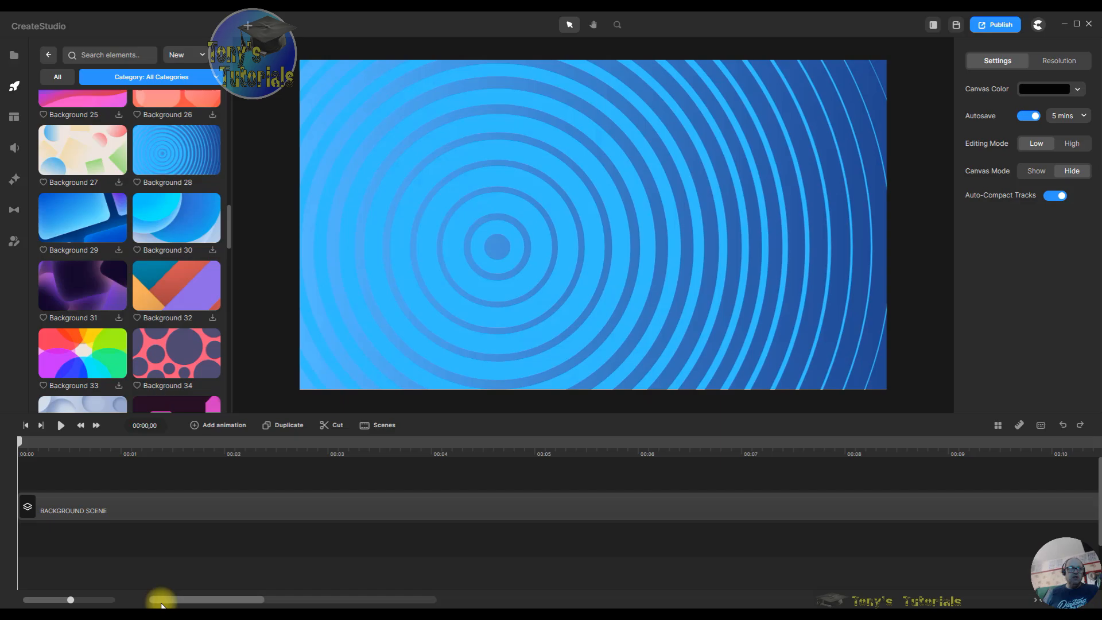
drag(174, 600, 74, 597)
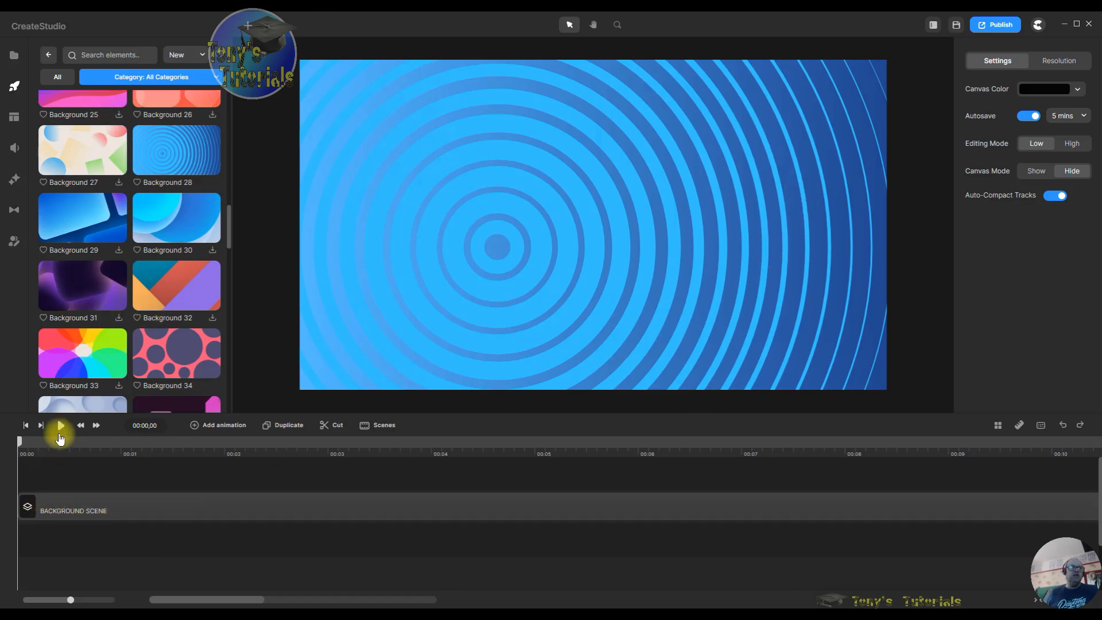
click(62, 426)
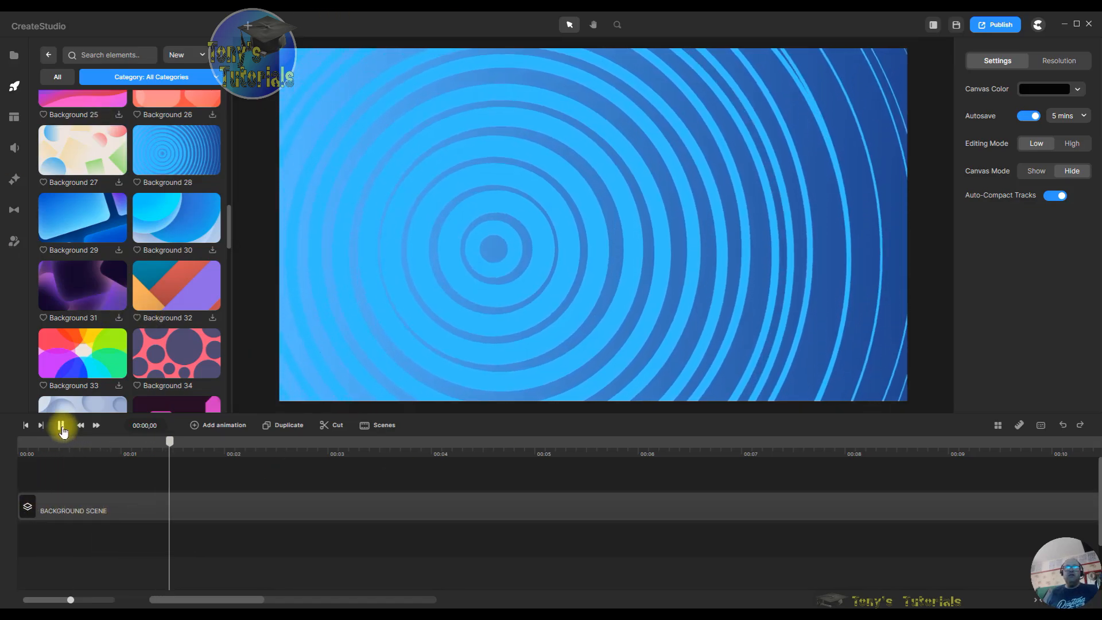
click(61, 426)
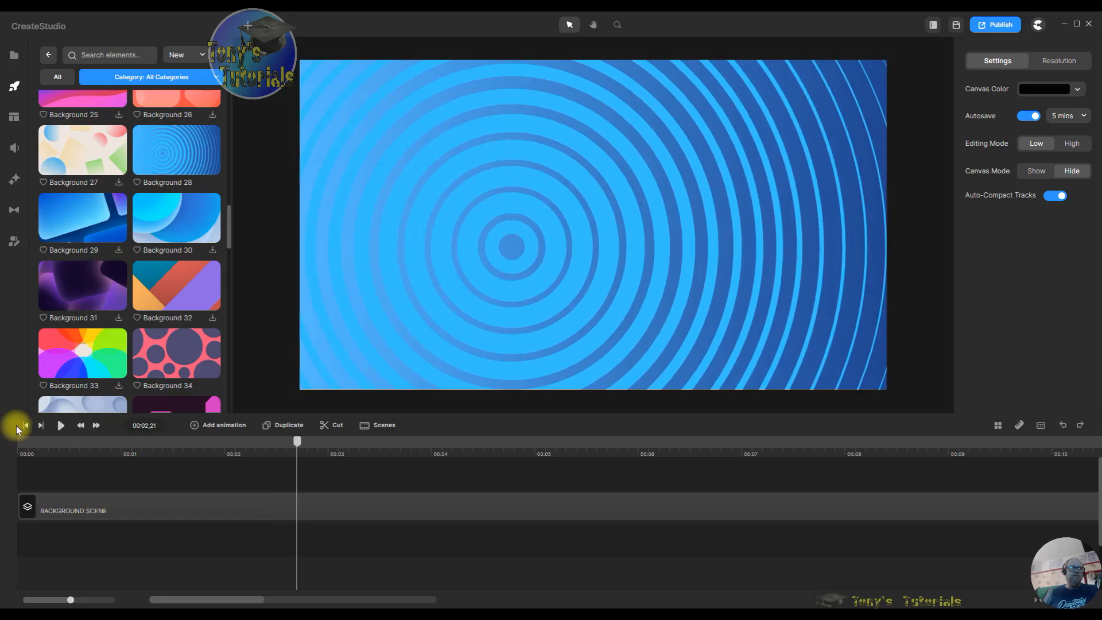
click(26, 425)
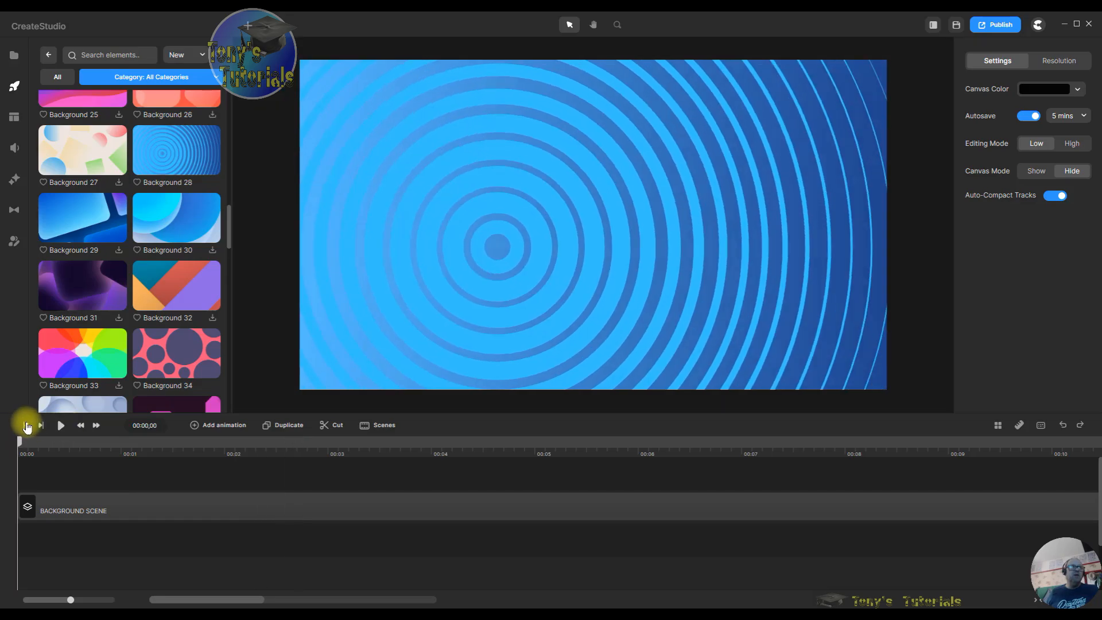
Step: Add the Groom character from the characters library to the canvas
click(50, 56)
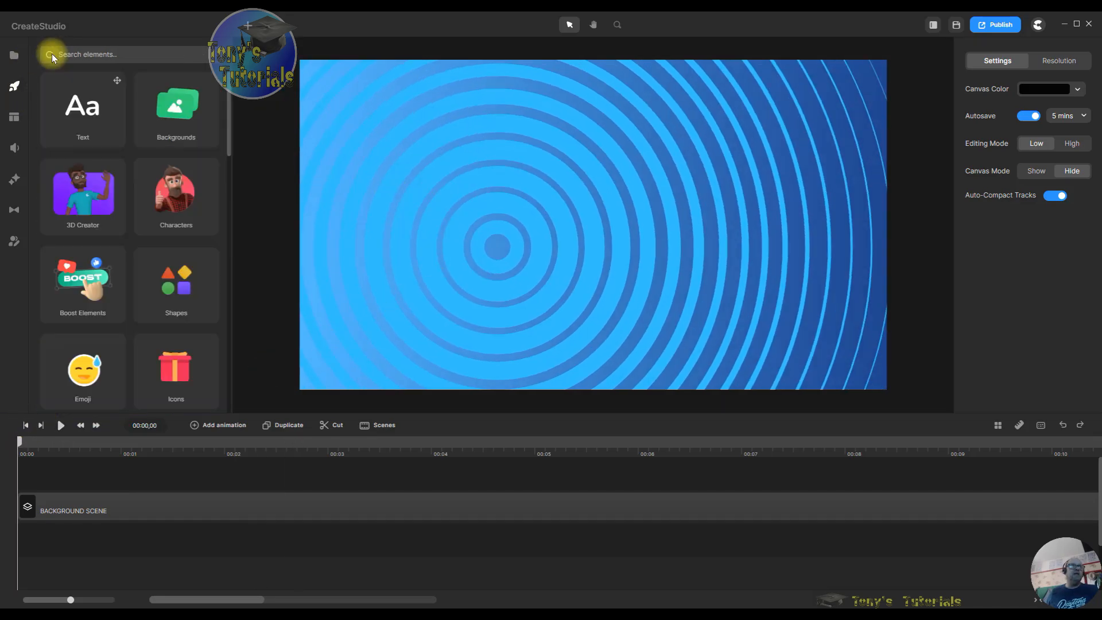
click(169, 202)
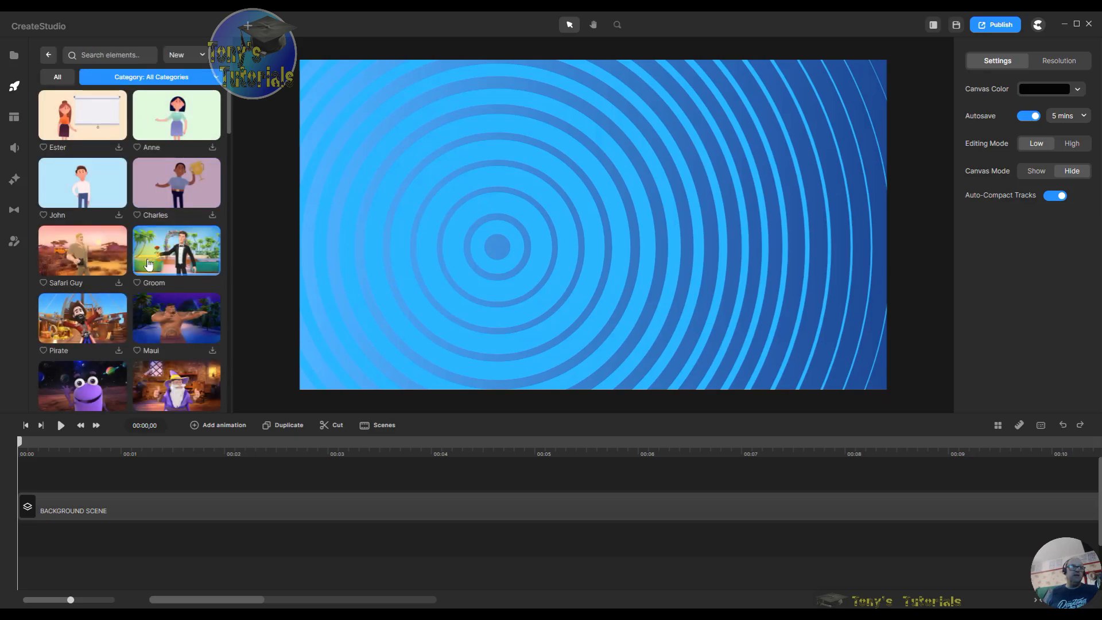
scroll(172, 252, down, 10)
scroll(192, 295, up, 10)
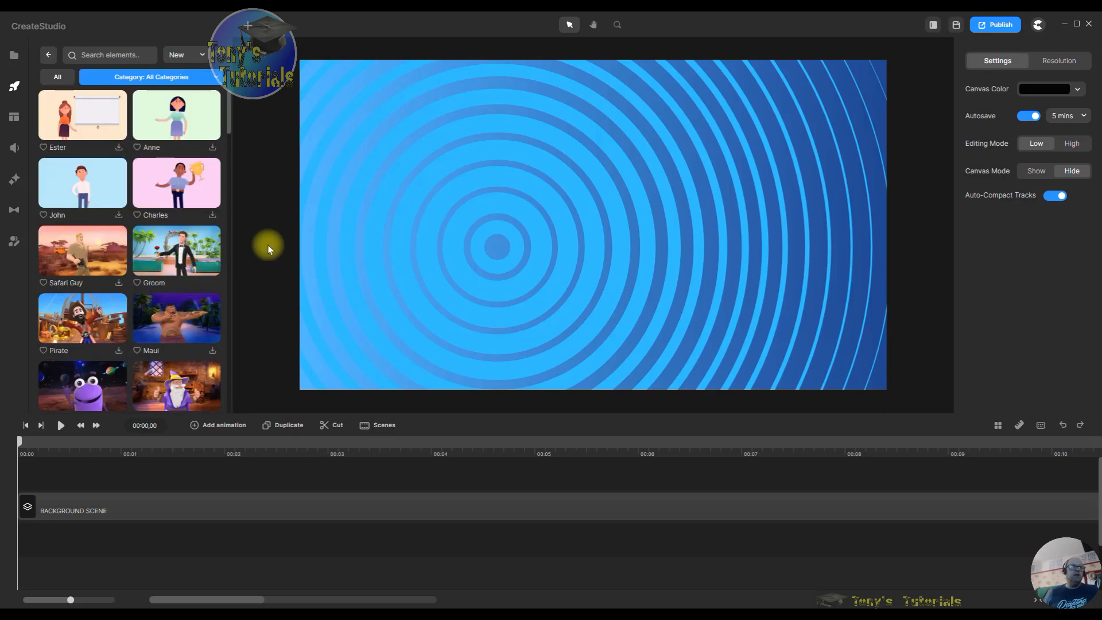
drag(178, 252, 807, 310)
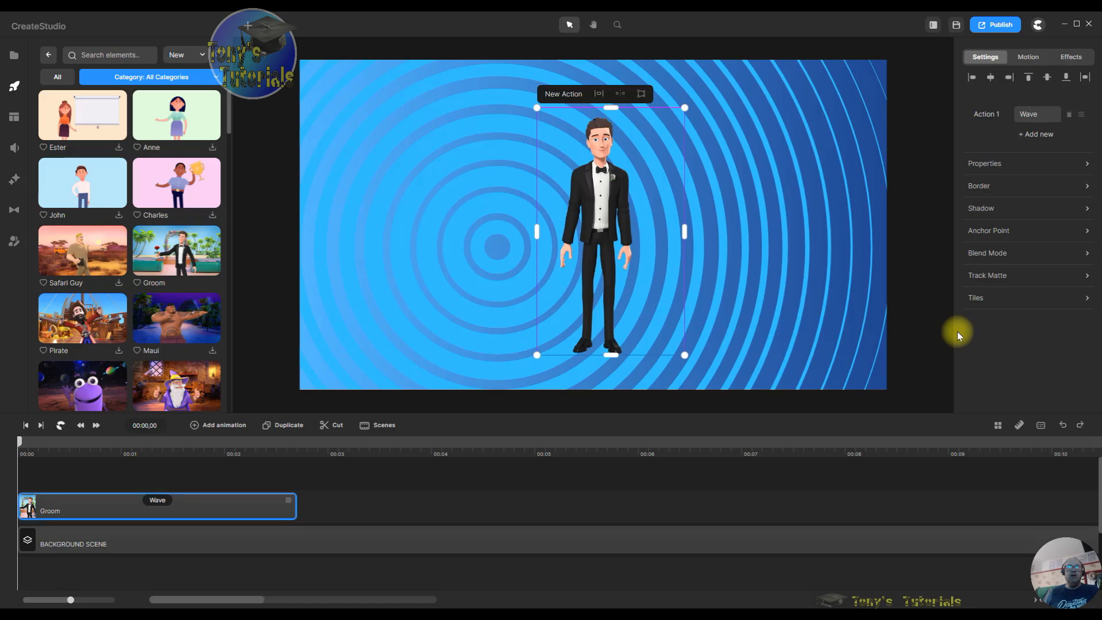
Step: Enlarge the groom and position him near the canvas centre with his lower legs extending past the bottom edge
drag(635, 264, 638, 311)
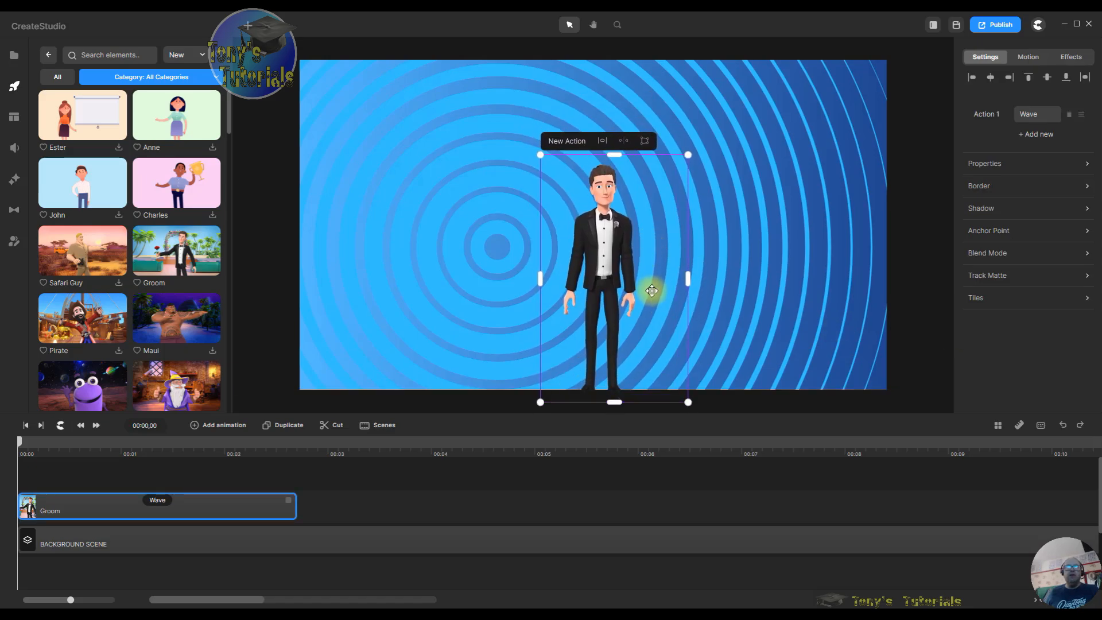
drag(540, 157, 465, 140)
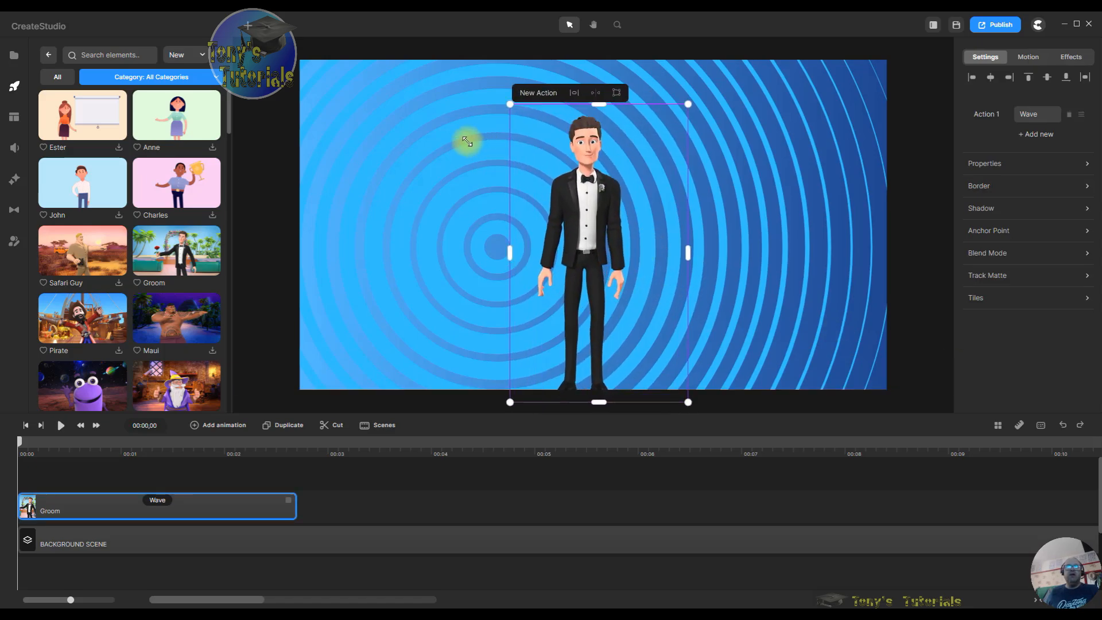
drag(647, 192, 631, 219)
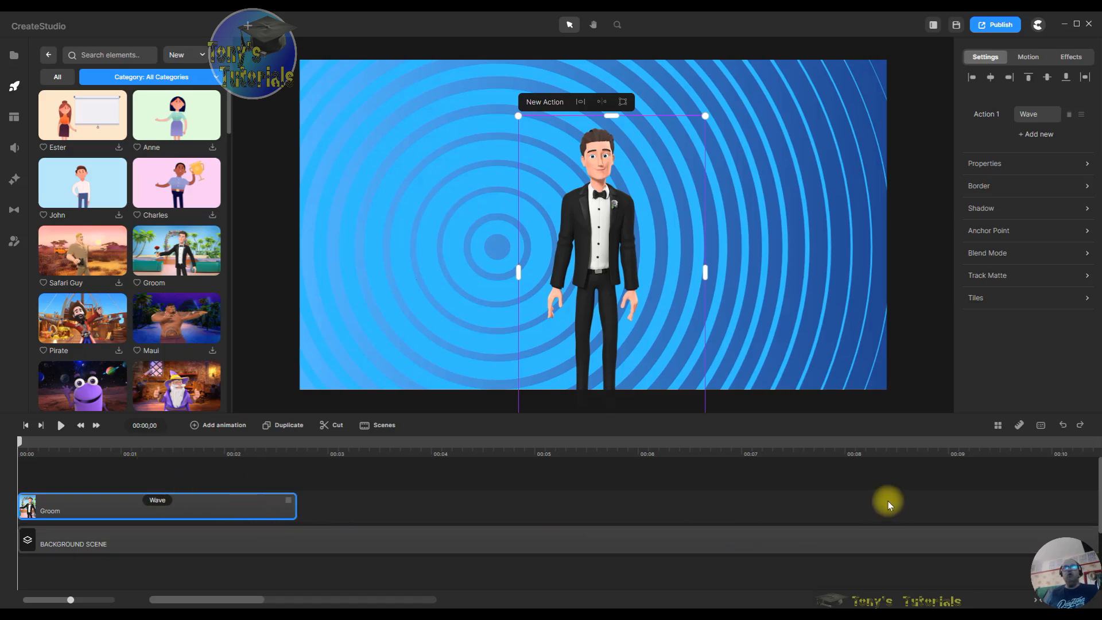
Step: Give the groom the Right position preset as his In motion and play the animation
click(1027, 57)
click(1017, 176)
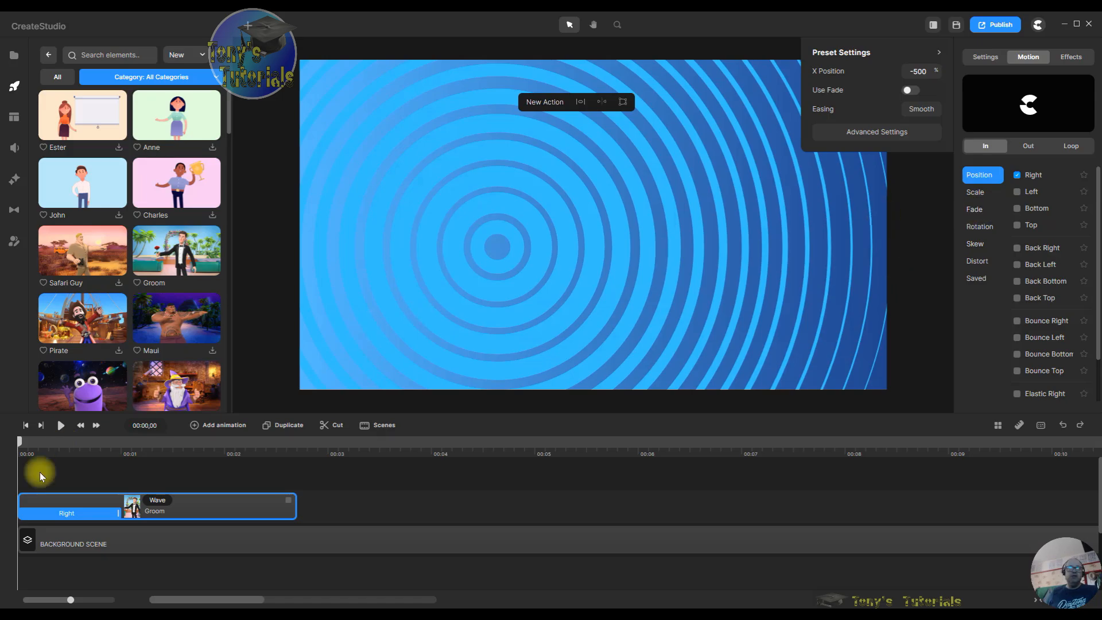
click(62, 425)
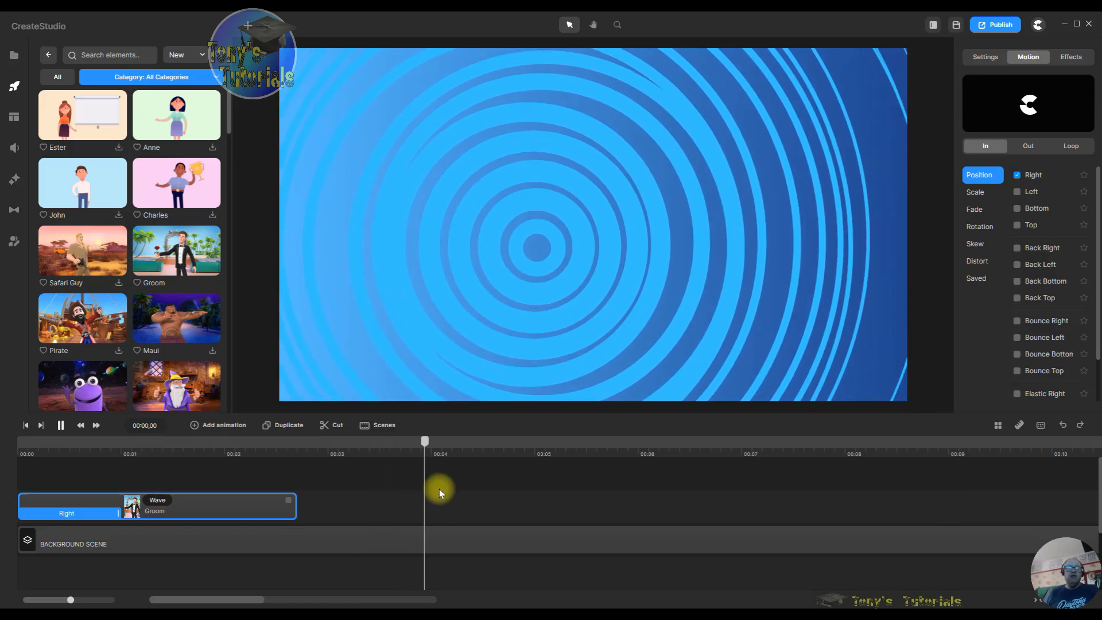
Step: Add an Idle action after the groom's Wave and stretch it so his clip ends at about 10 seconds
click(286, 499)
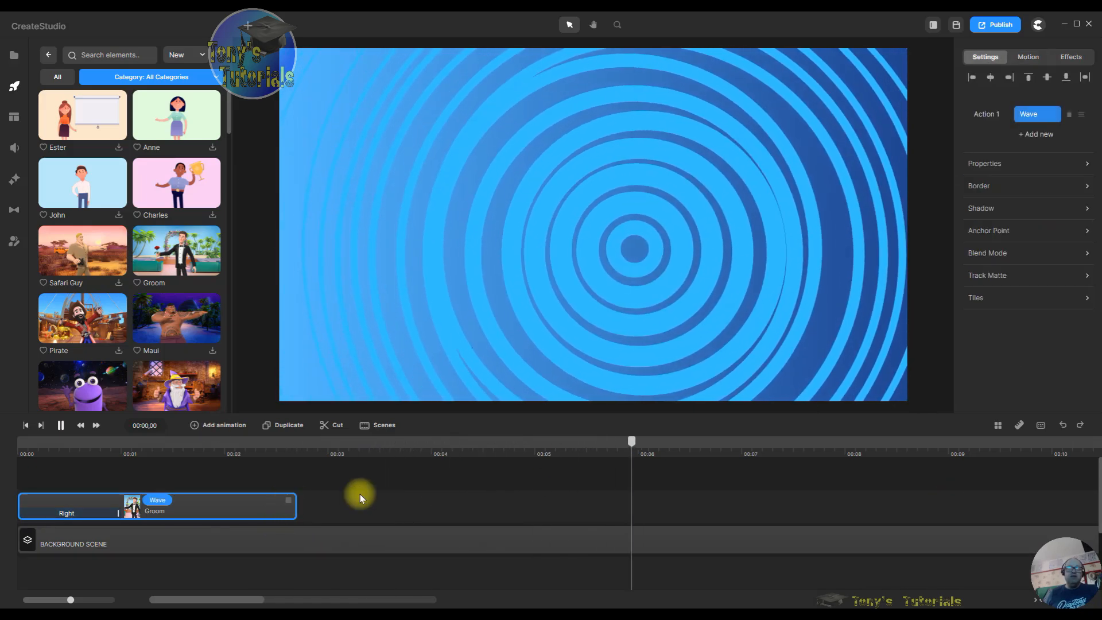
click(1039, 134)
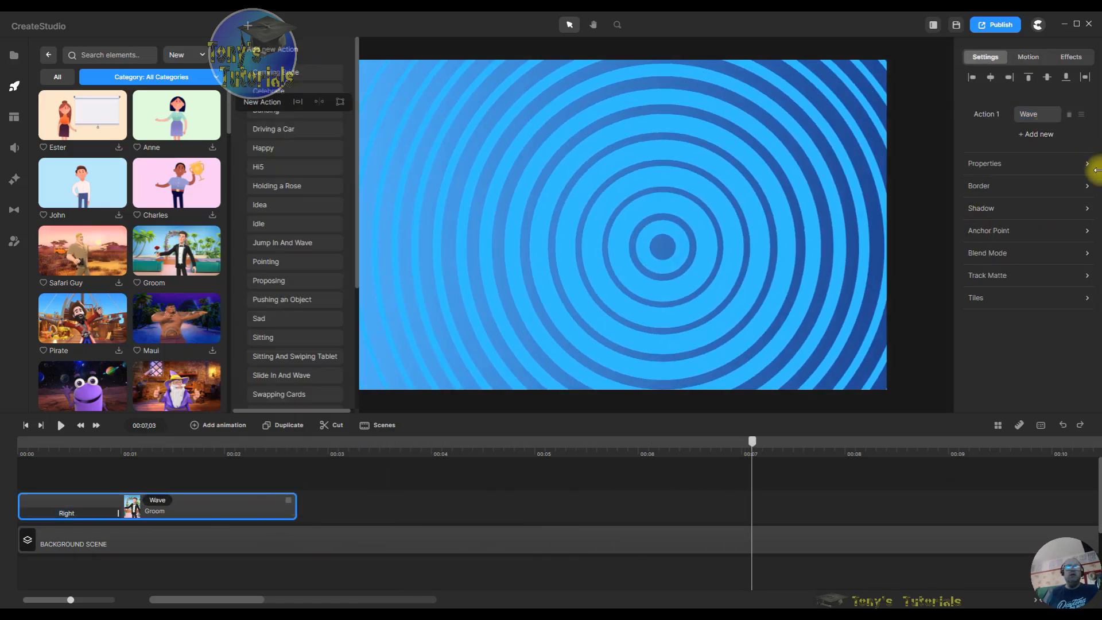
click(276, 230)
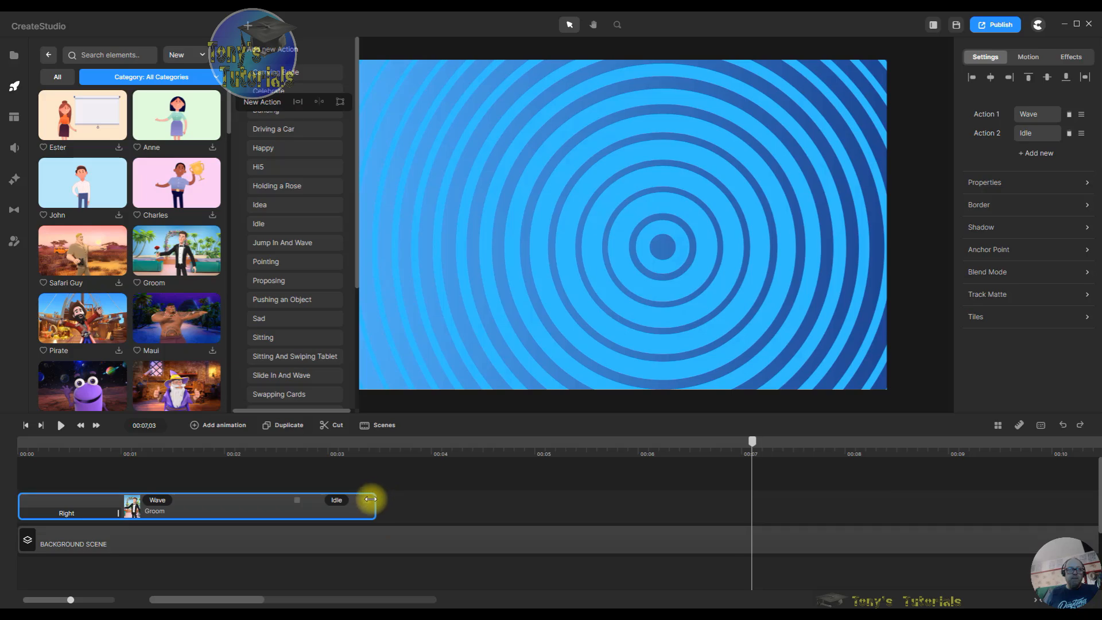
drag(366, 499, 1040, 508)
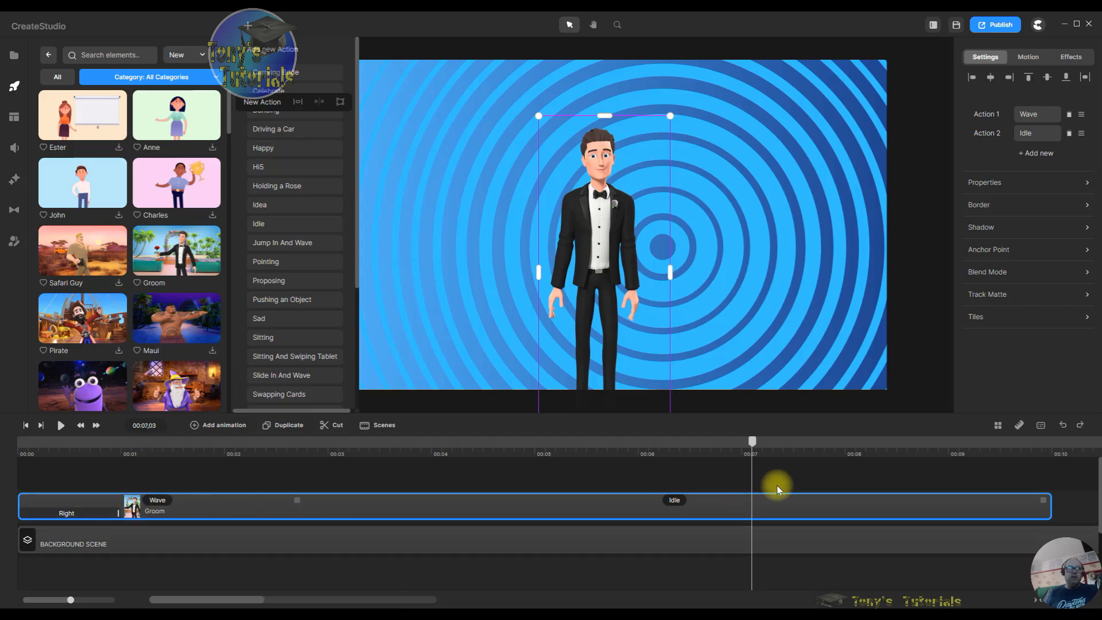
Step: Move the playhead to 00:10,24 and shift the groom clip along the timeline to start at about 2 seconds
drag(751, 441, 1054, 442)
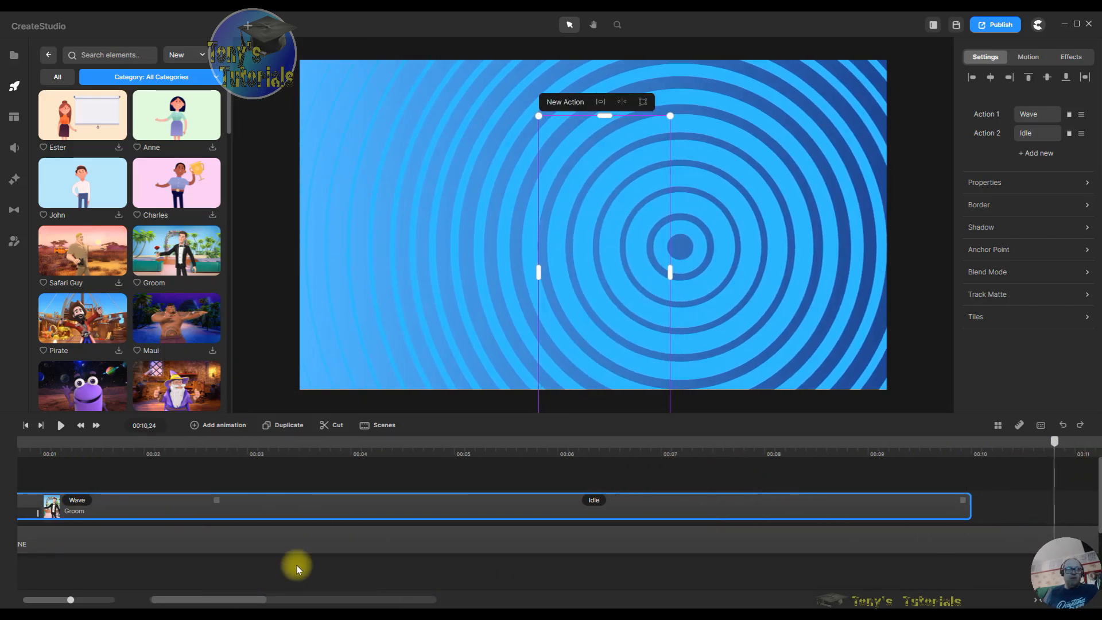
drag(319, 502, 554, 512)
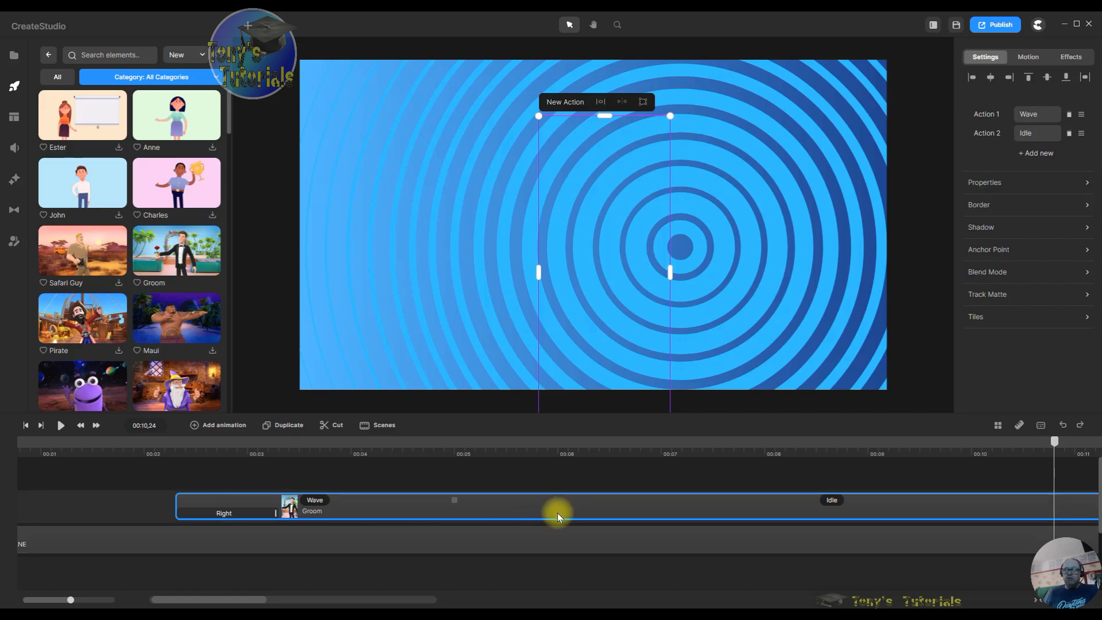
Step: Download Minimal Scenes 9 from the Boost Elements library and place it on the timeline directly after the background scene
drag(241, 603, 291, 599)
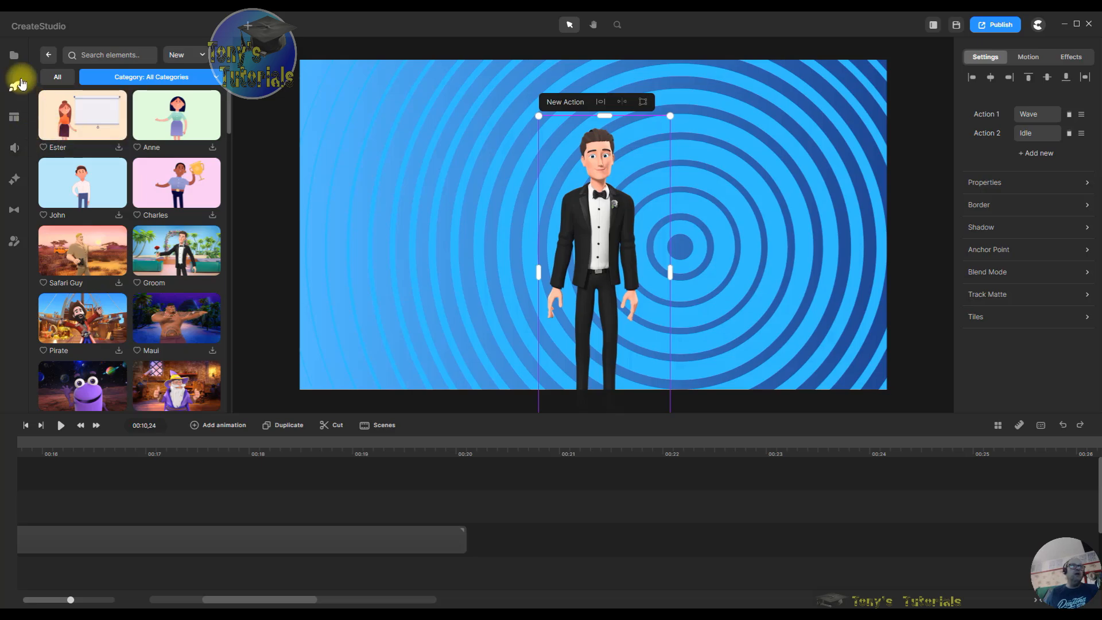
click(48, 60)
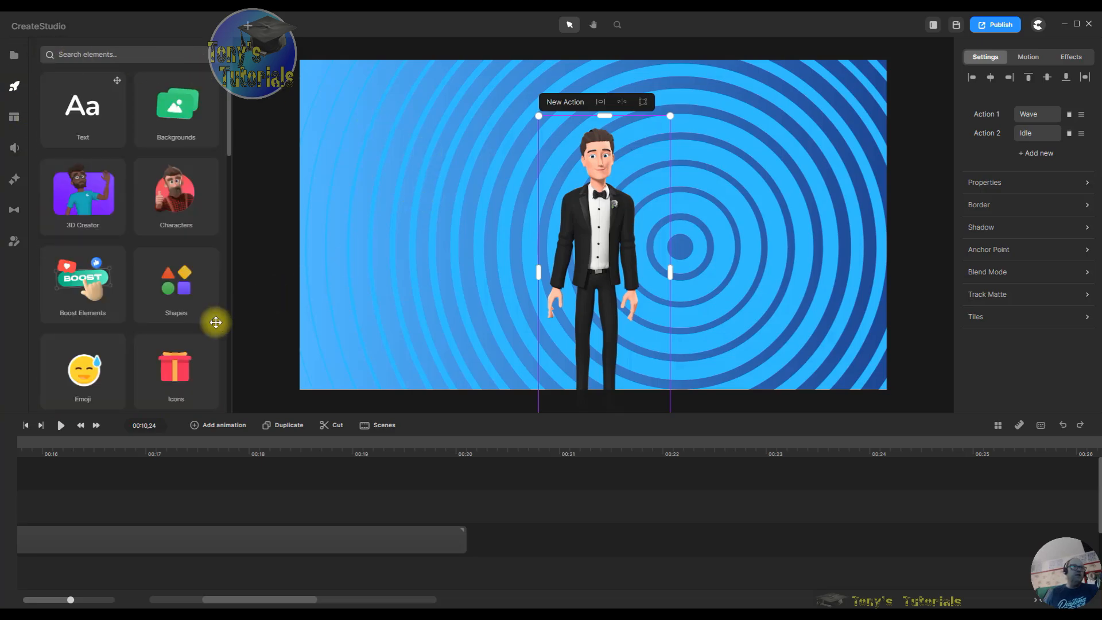
click(75, 293)
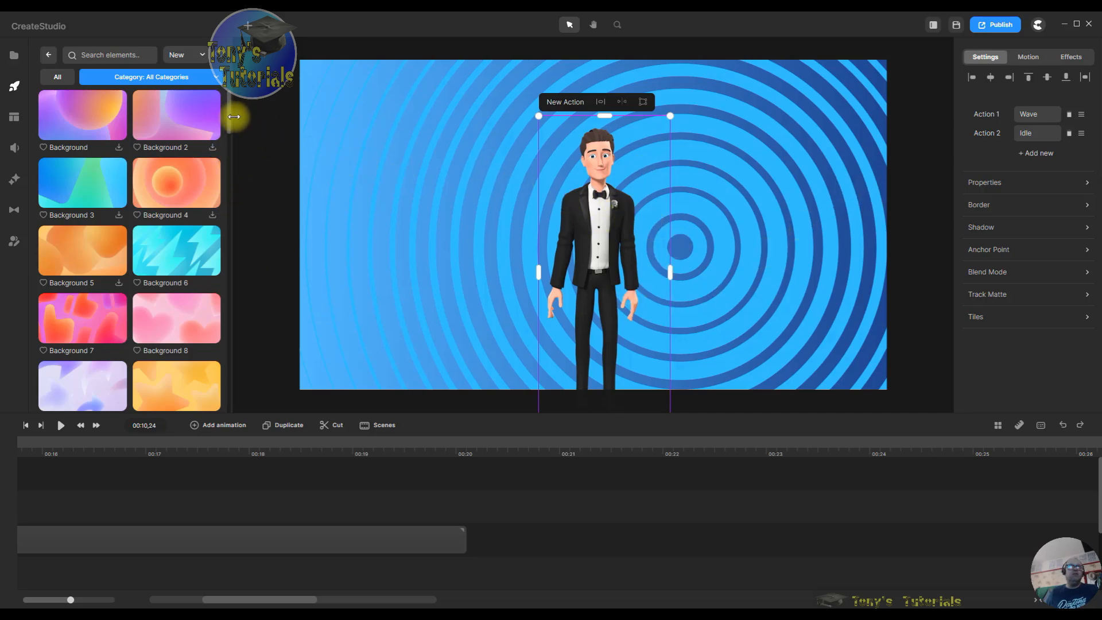
drag(228, 109, 229, 336)
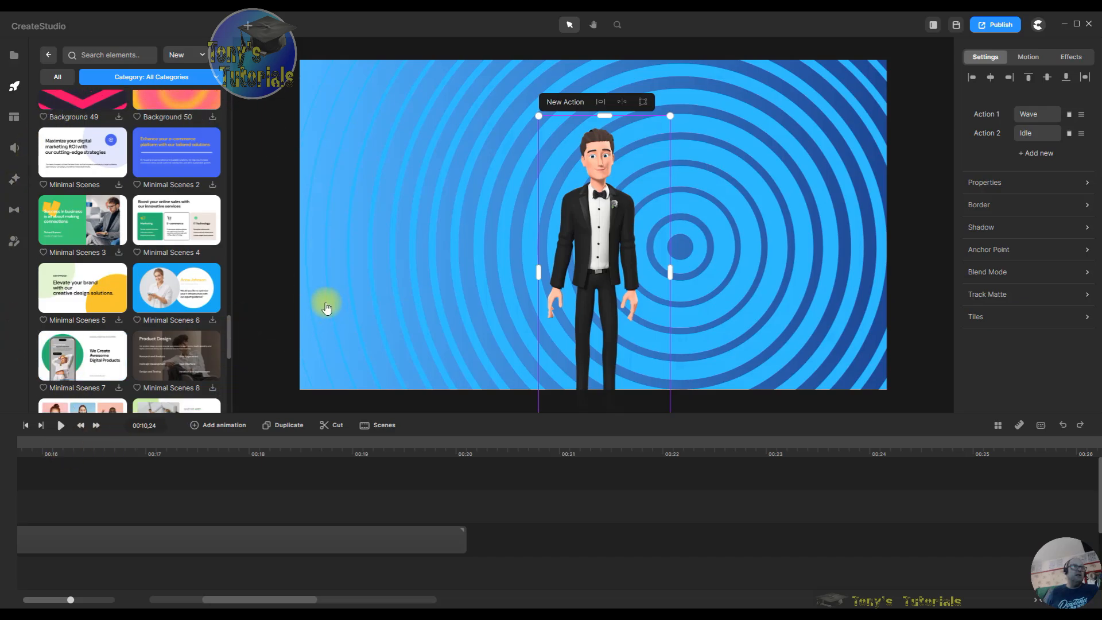
scroll(102, 232, down, 5)
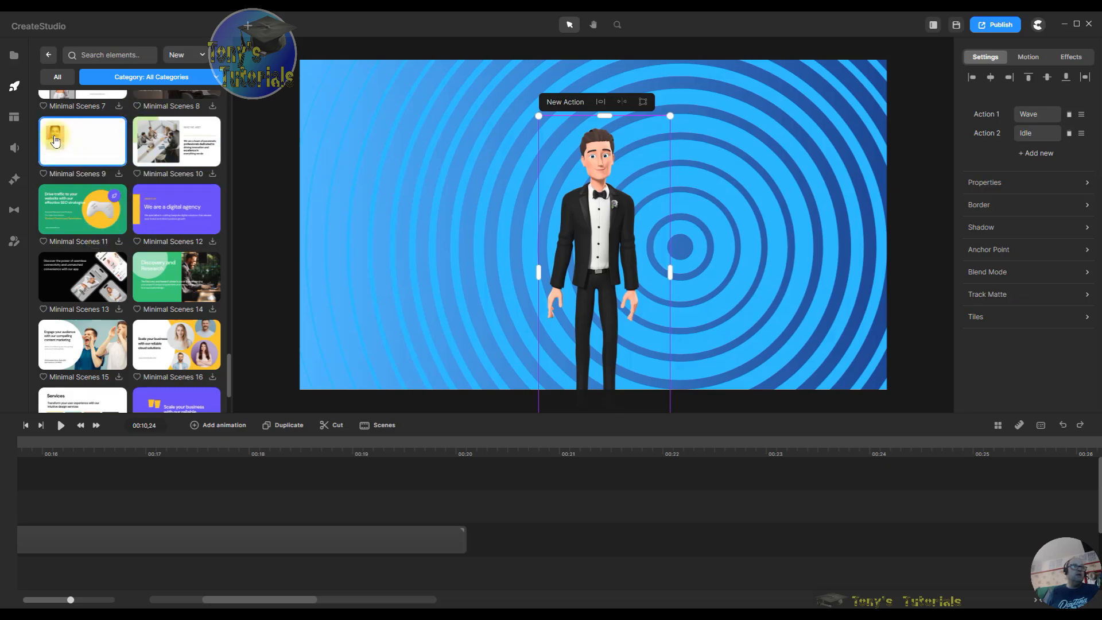
click(118, 172)
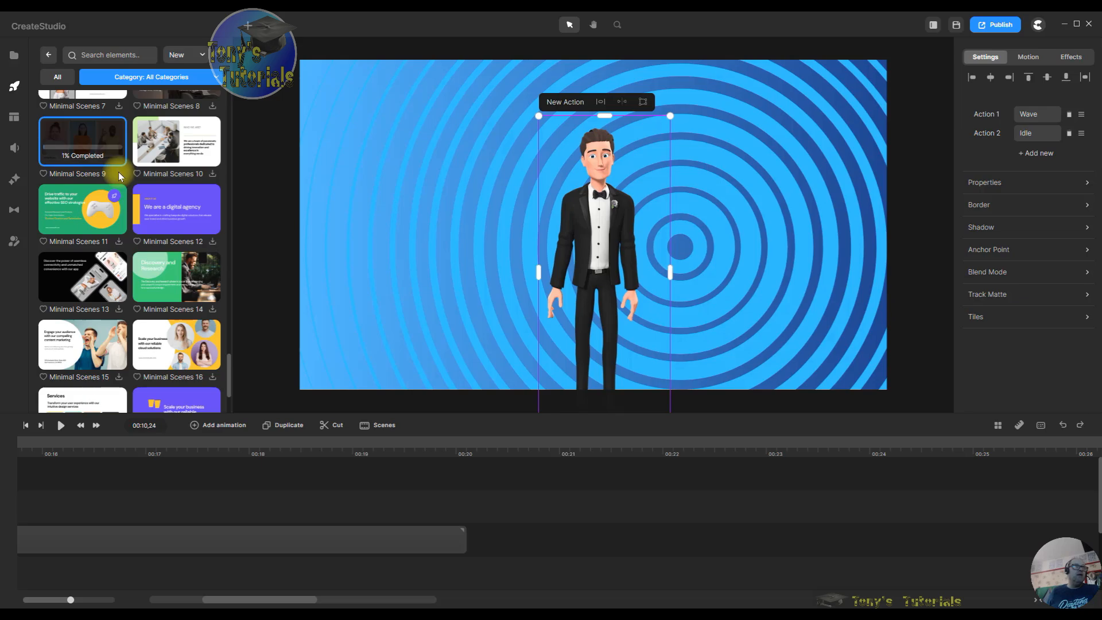
drag(115, 158, 493, 540)
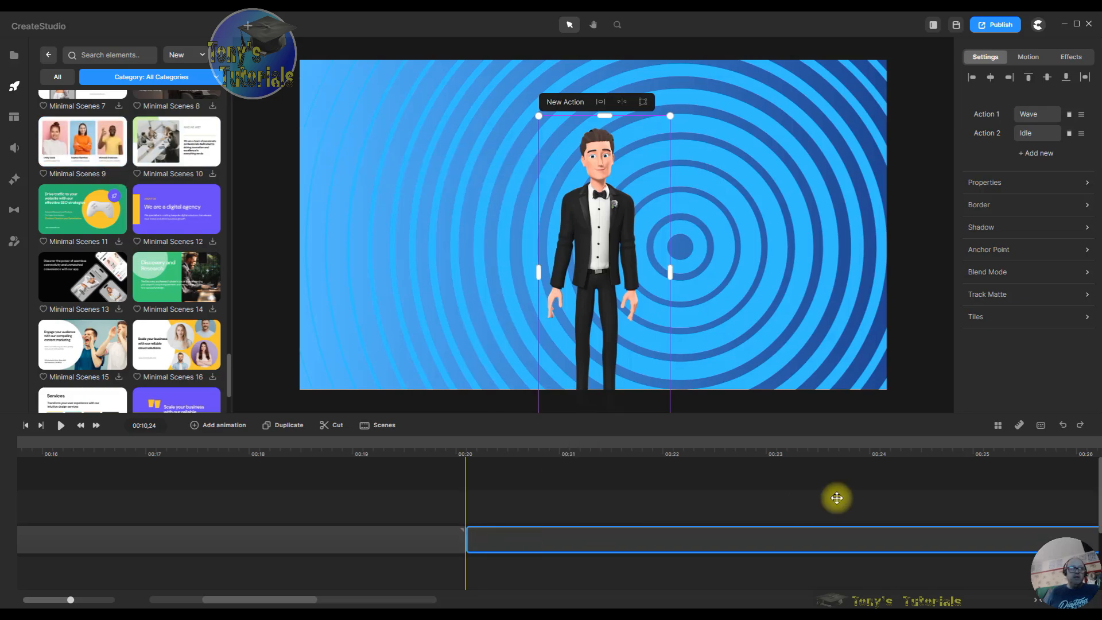
Step: Move the minimal slide scene to the track above, overlapping the background's end, and apply the Spin transition to the overlap
drag(613, 542, 545, 505)
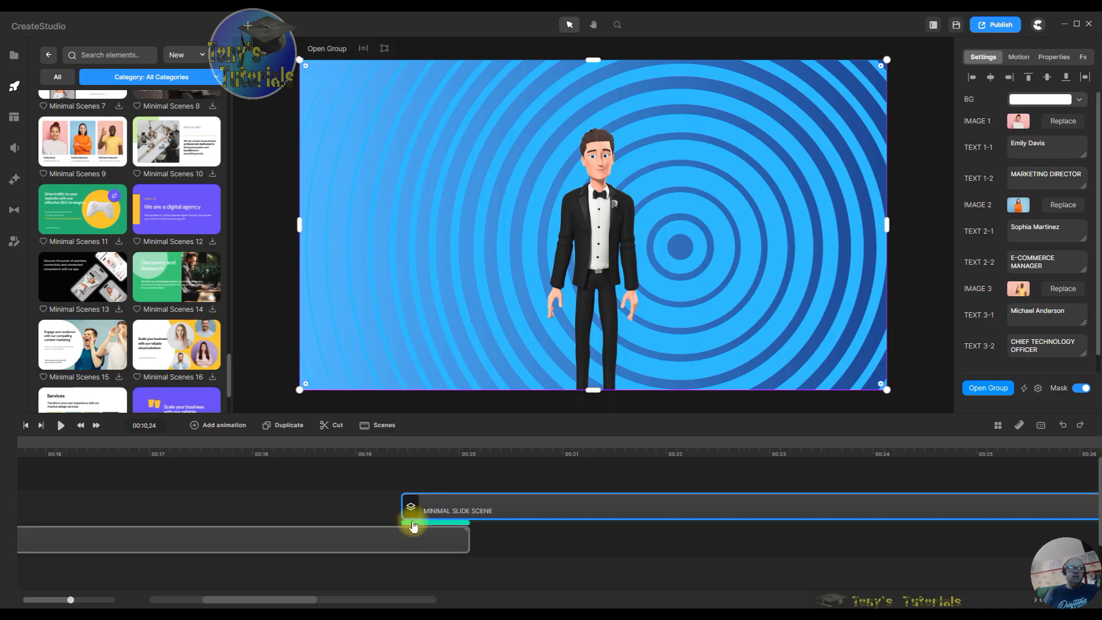
click(413, 524)
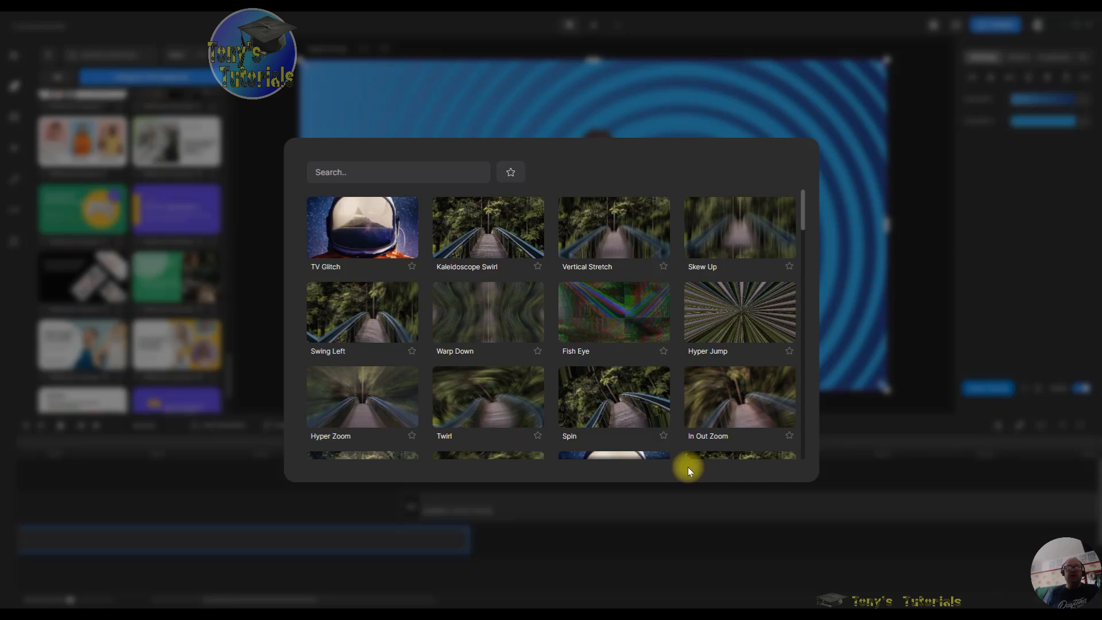
click(613, 396)
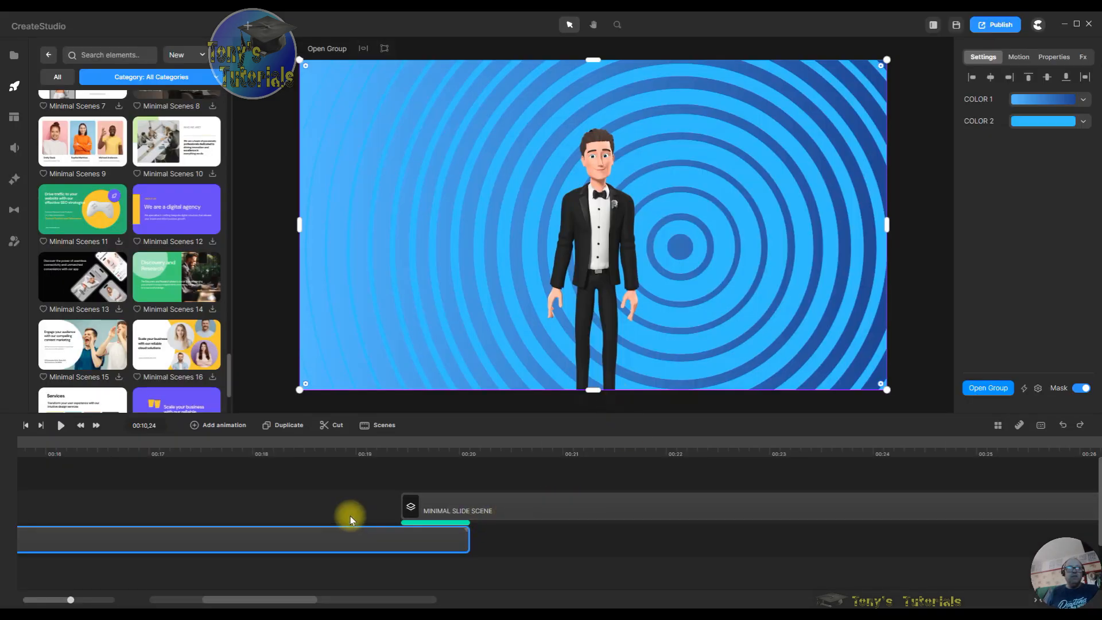
Step: Start the minimal slide scene at about 19 seconds to lengthen the overlap, and change its transition to Checkered
click(505, 505)
drag(505, 505, 481, 505)
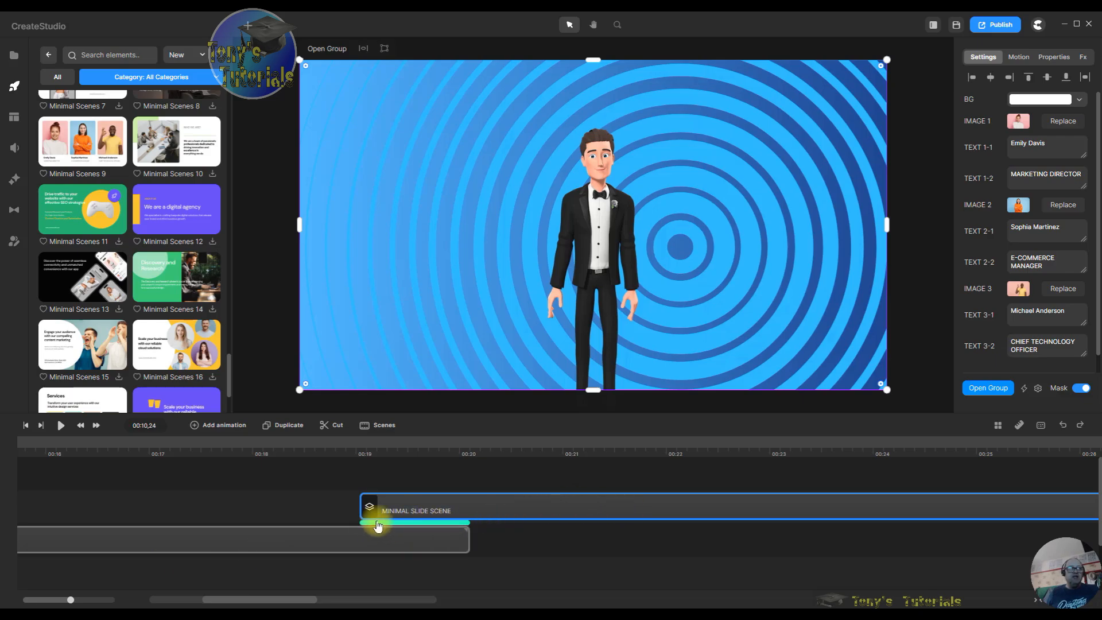
click(428, 523)
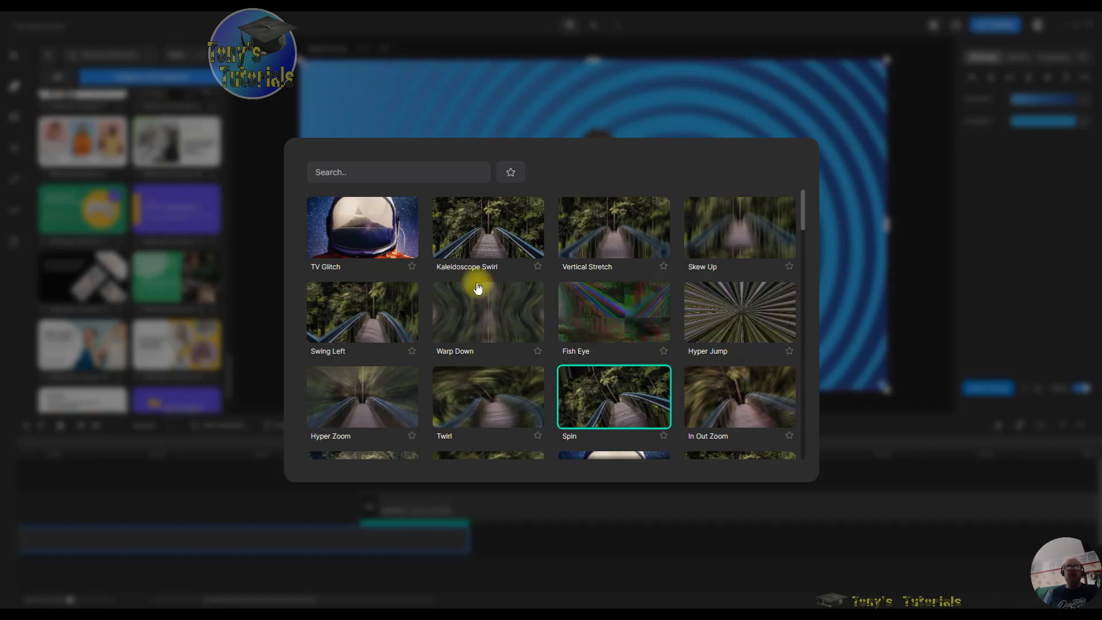
scroll(488, 315, down, 5)
scroll(594, 314, down, 6)
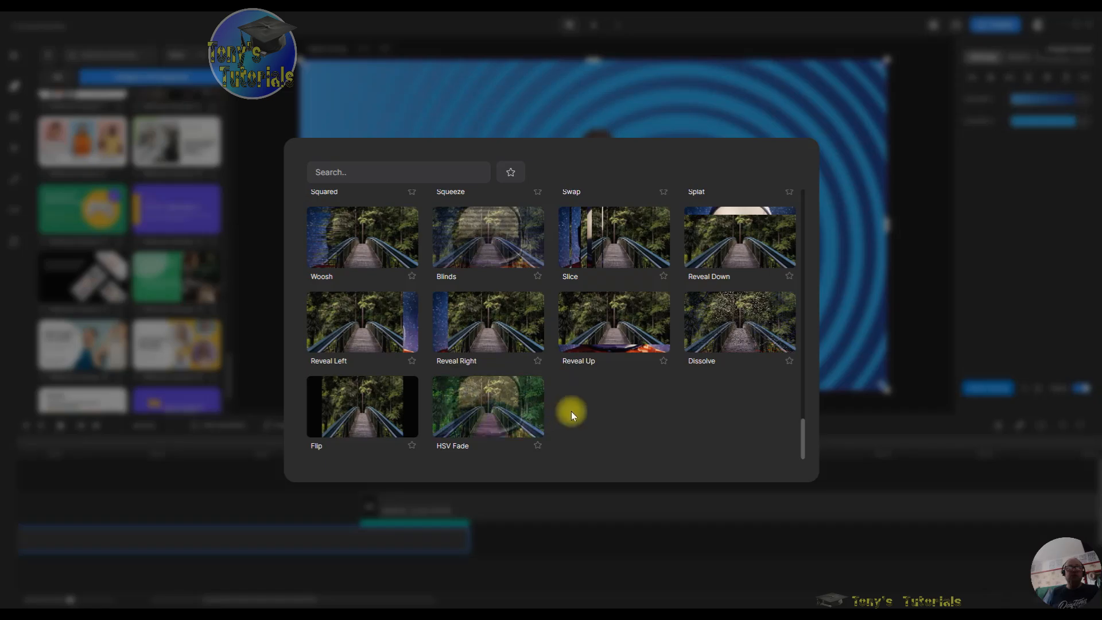
scroll(591, 402, up, 3)
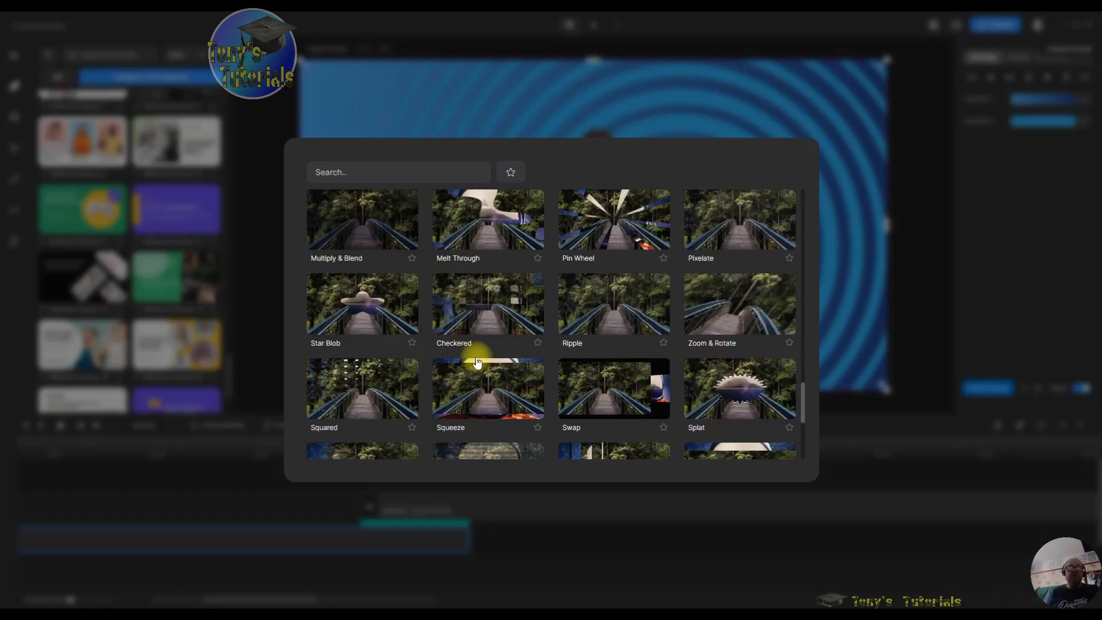
click(484, 307)
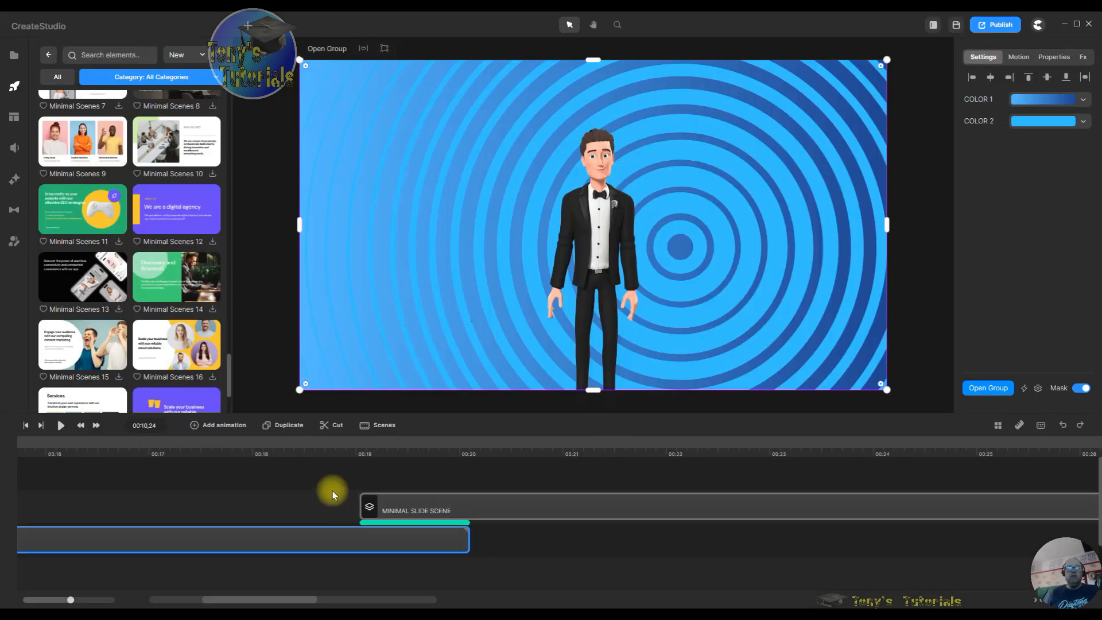
Step: Play the timeline from 00:18,28 to preview the transition into the slide scene, and stop at 00:23,10
click(349, 445)
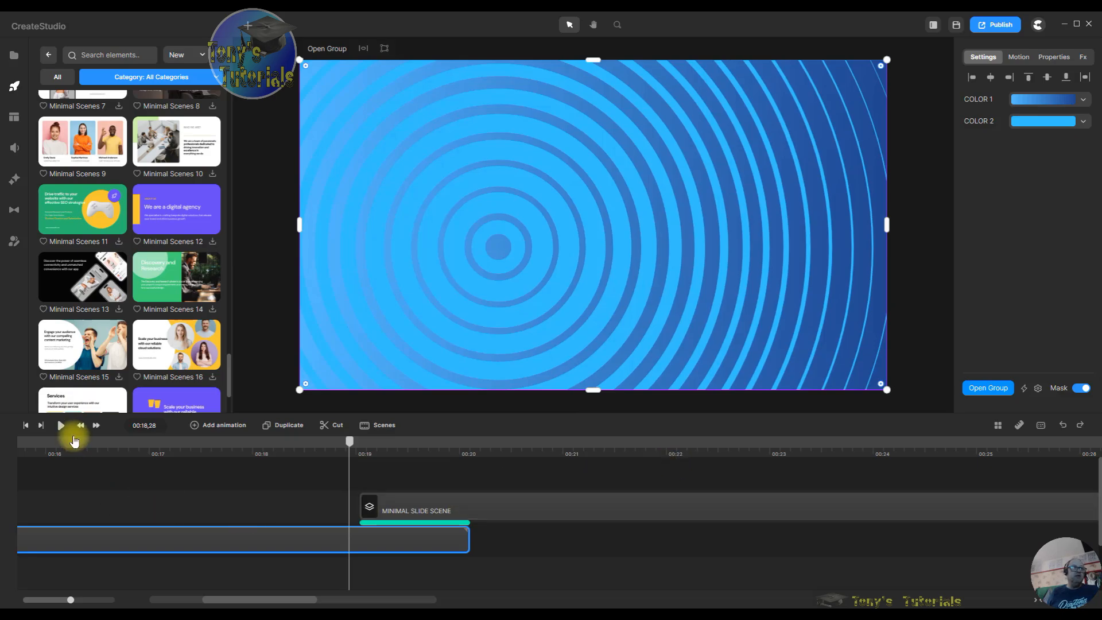
click(59, 426)
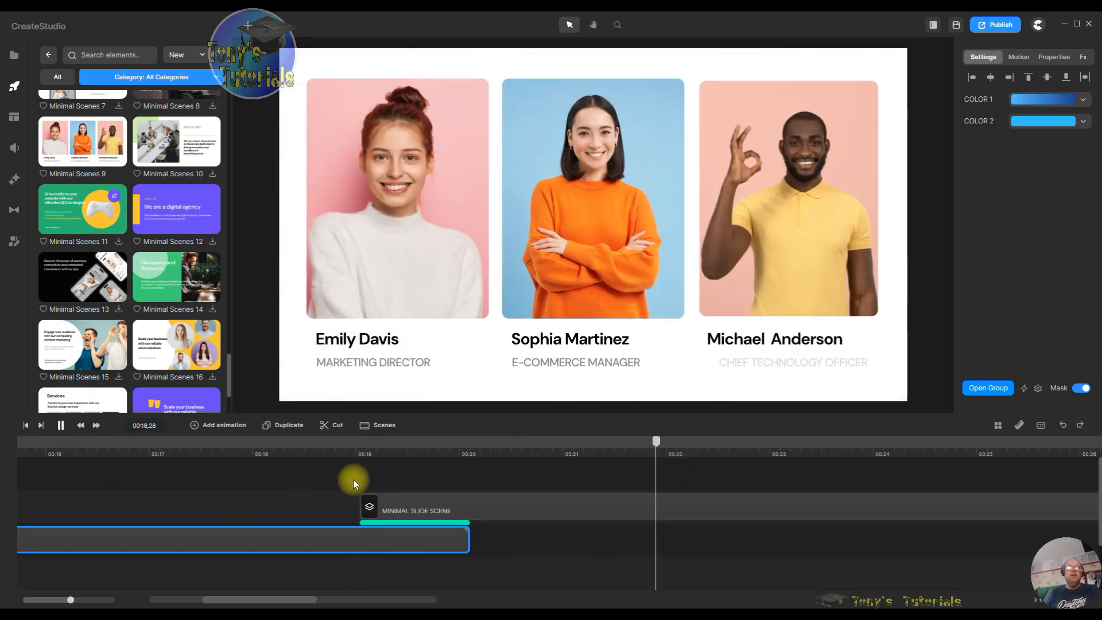
click(61, 426)
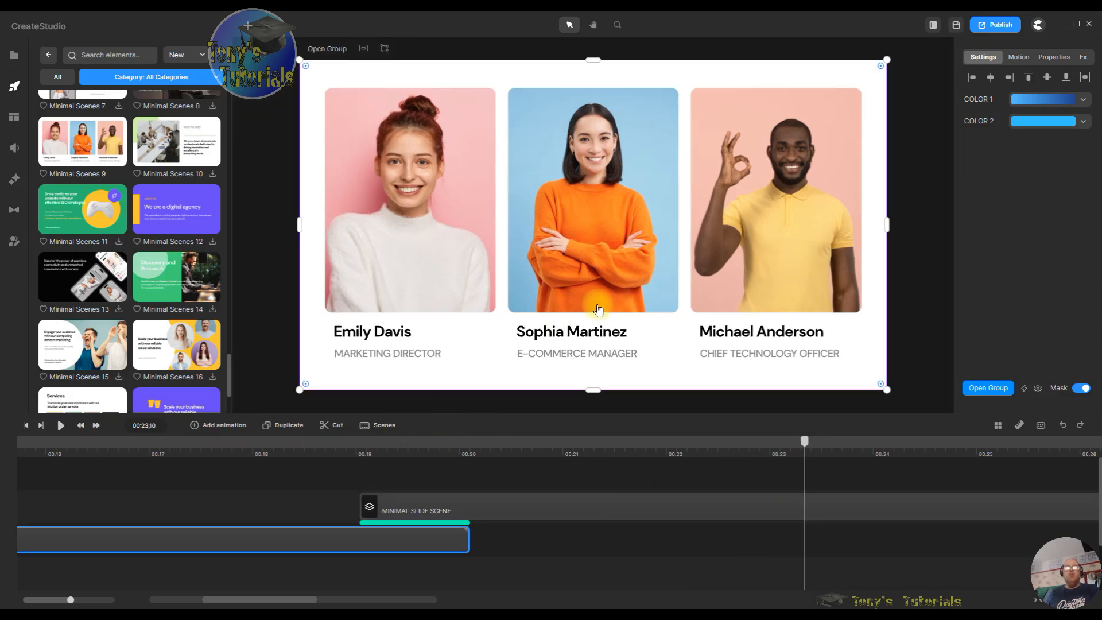
Step: Open the minimal slide scene group and examine the settings of Block 3, Block 1 and the background rectangle
drag(289, 597, 311, 597)
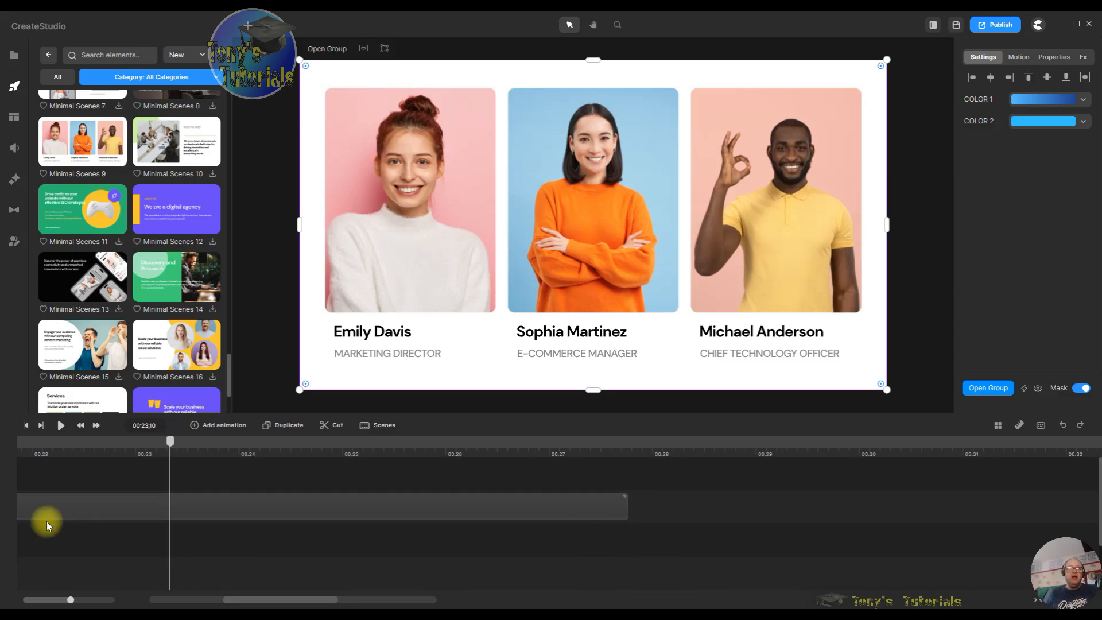
click(236, 503)
double_click(392, 518)
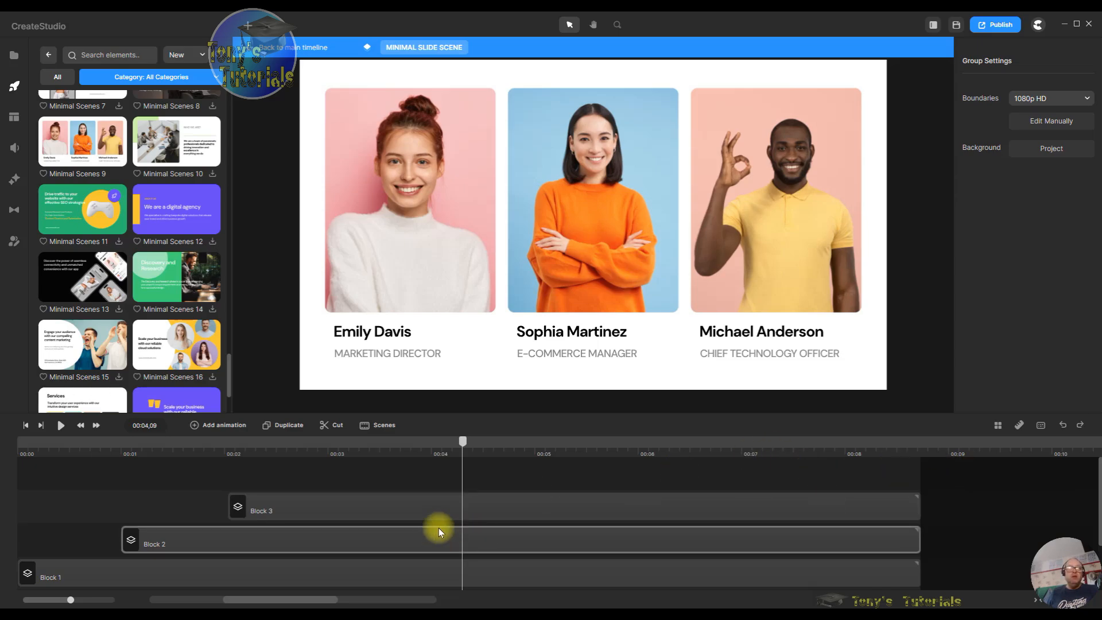
click(497, 507)
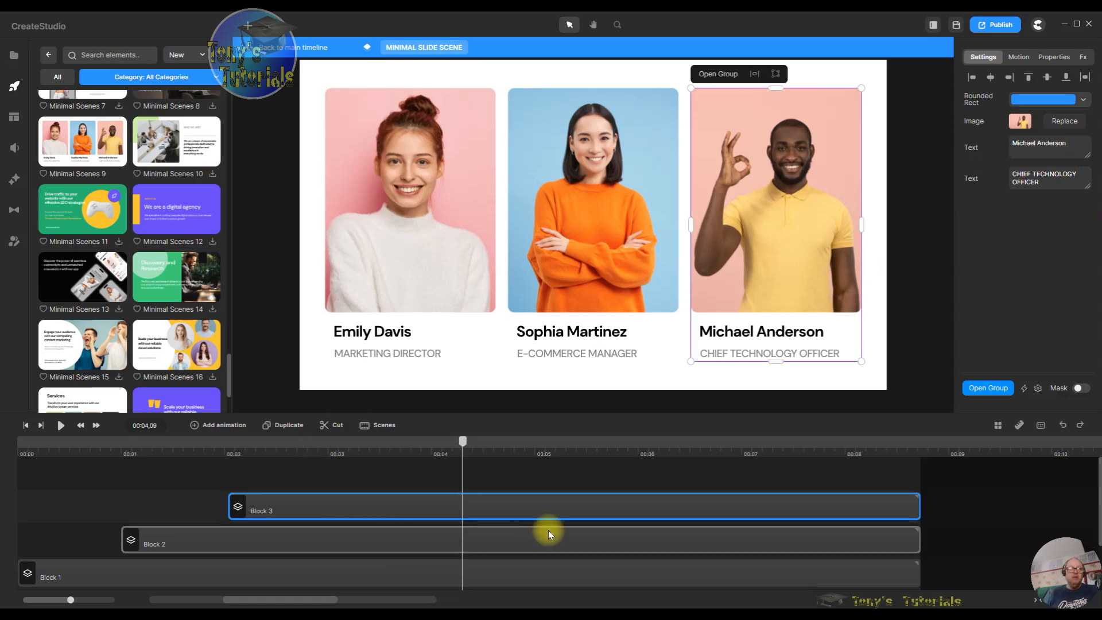
scroll(537, 531, down, 1)
scroll(552, 532, up, 1)
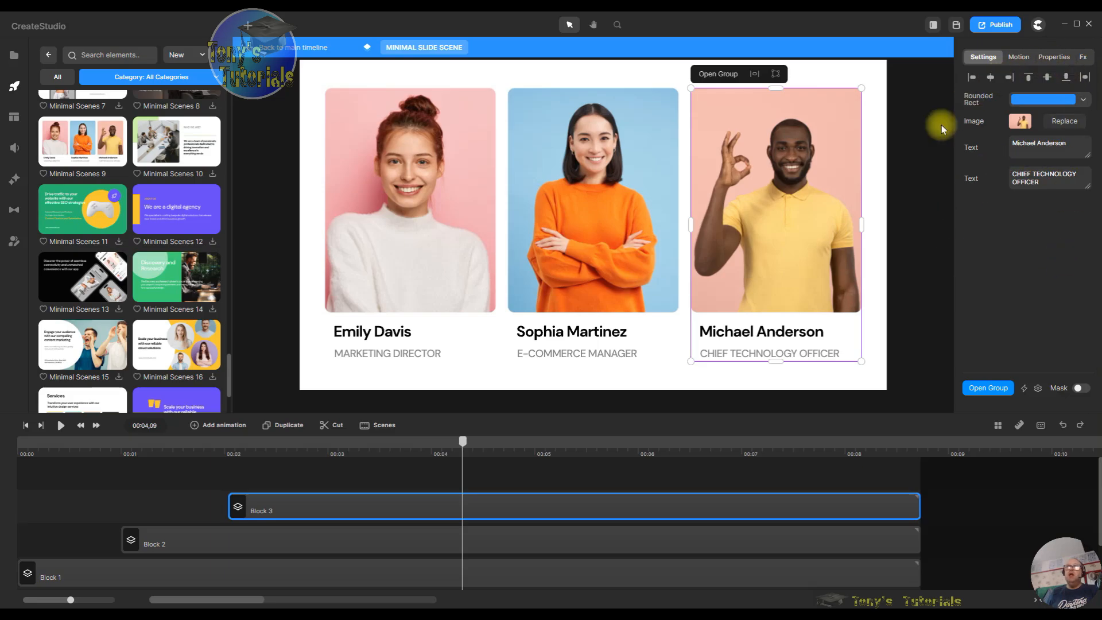
click(529, 540)
scroll(536, 526, down, 1)
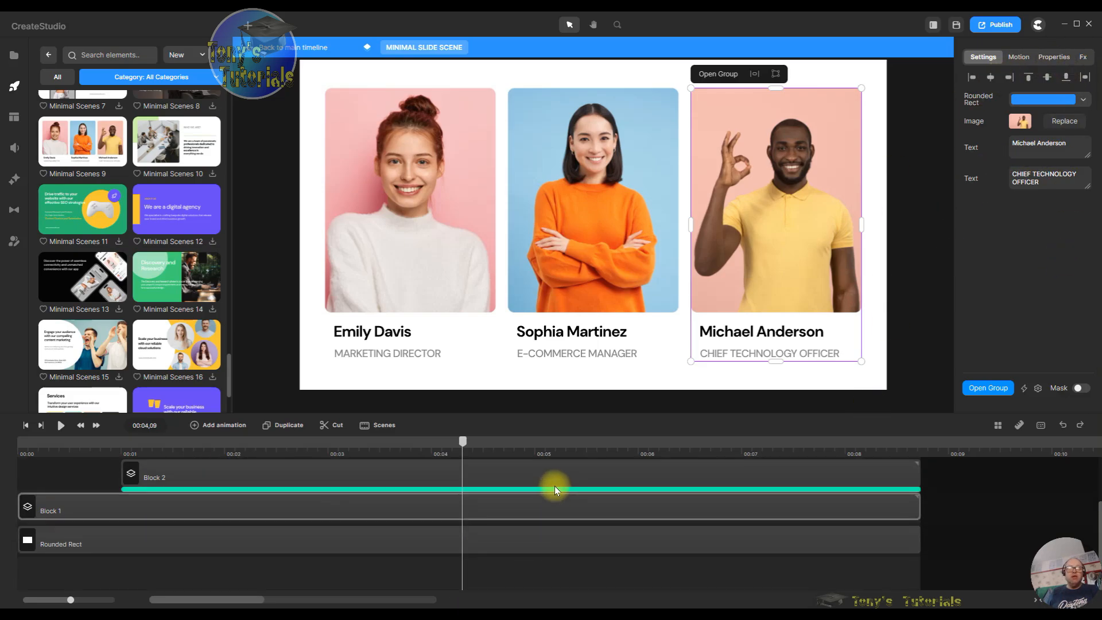
click(513, 543)
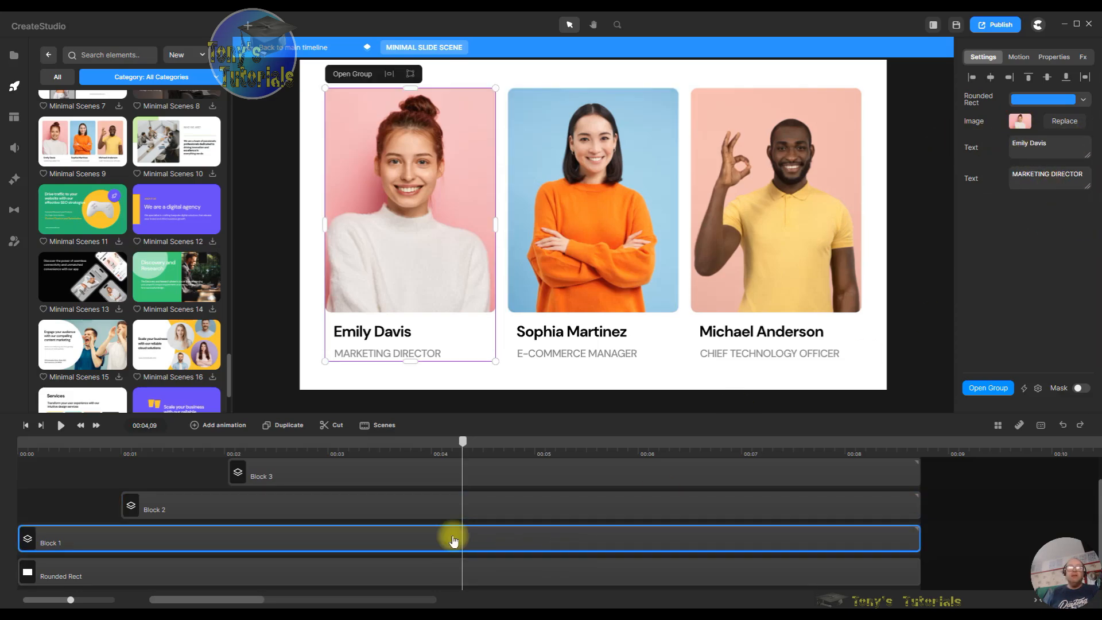
click(515, 574)
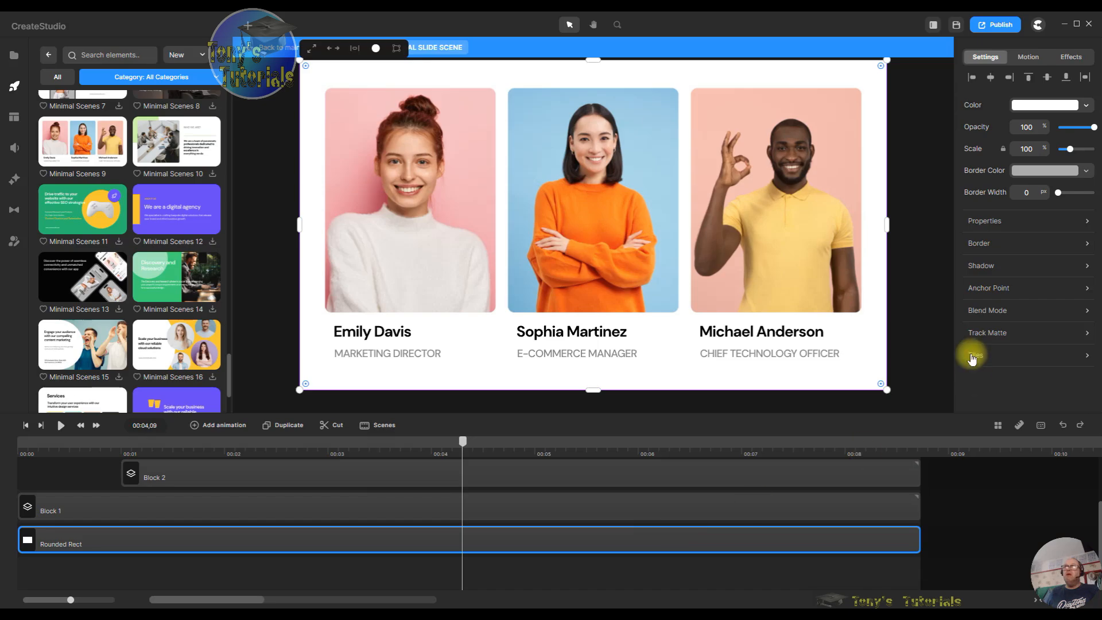
click(552, 514)
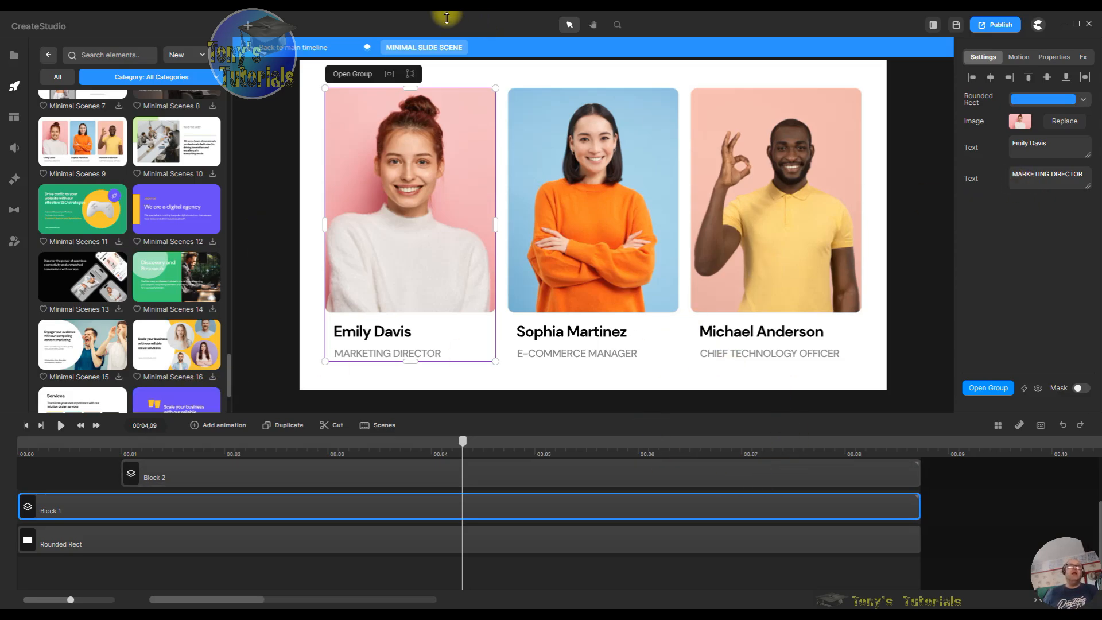
Step: Return to the main timeline and review the transition choices for the two scenes' overlap, leaving the selection as it is
click(313, 51)
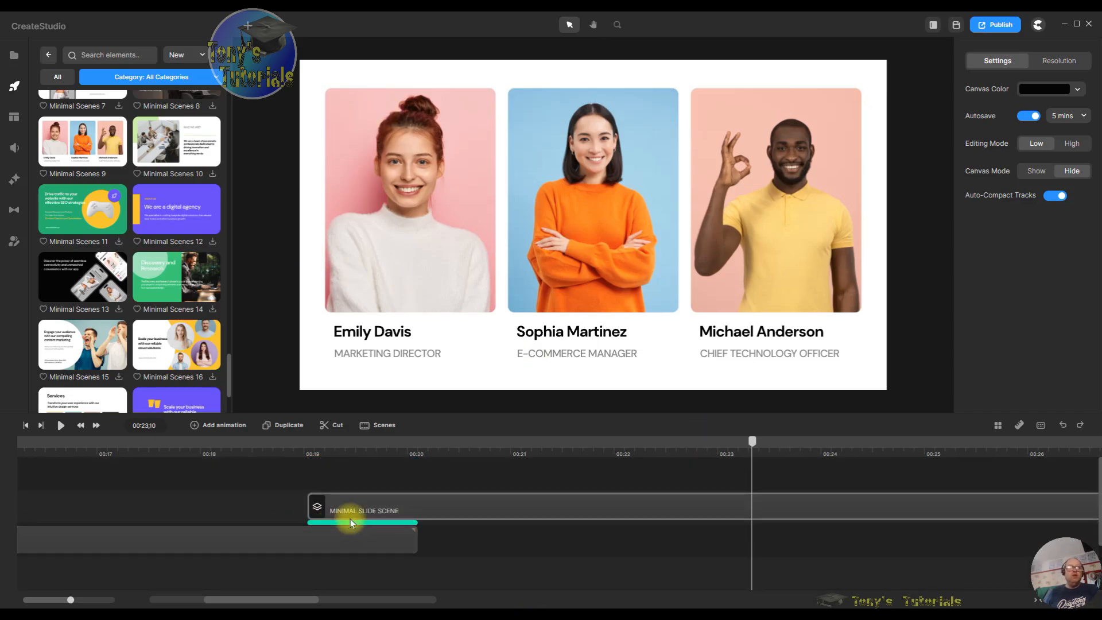
click(352, 522)
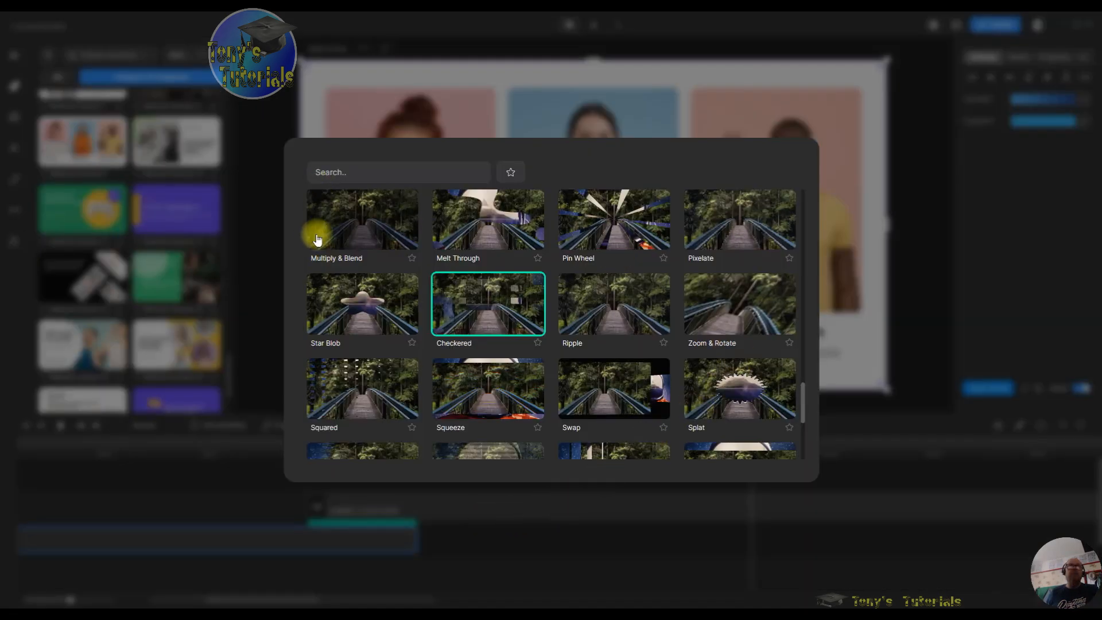
click(550, 569)
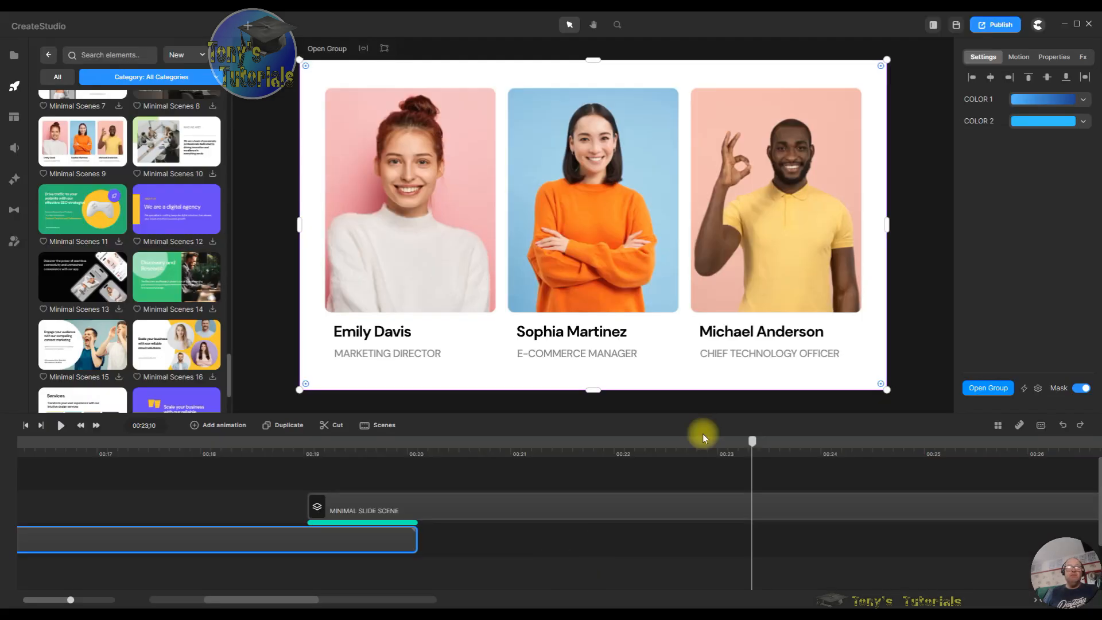
Step: Move the minimal slide scene clear of the background scene to start at about 20.4 seconds, and download Transition 19 from the elements library
drag(449, 501, 598, 531)
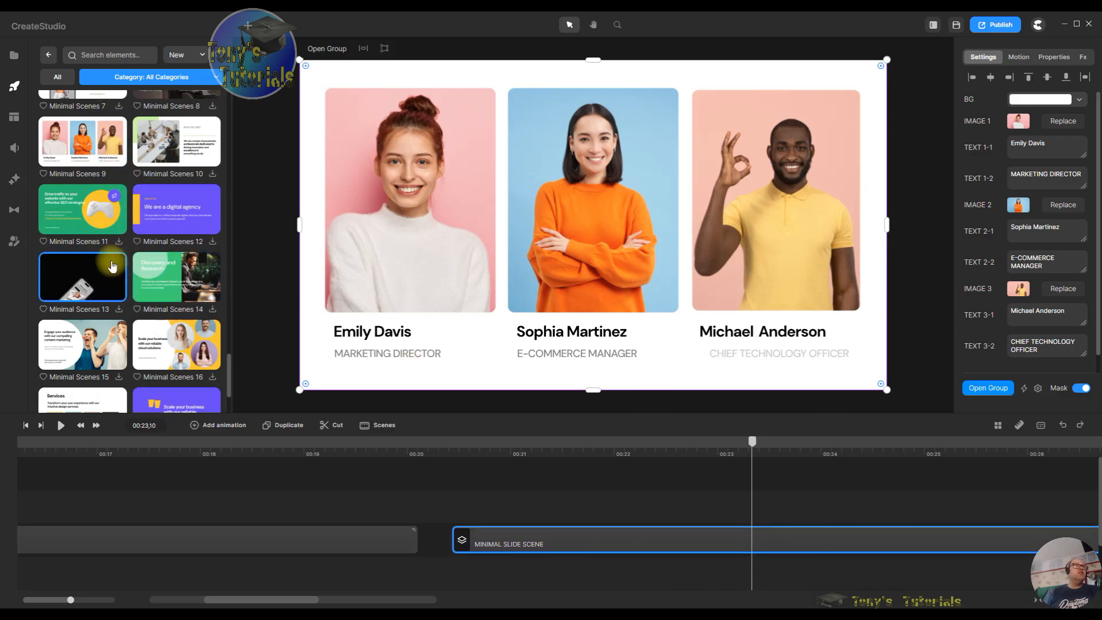
scroll(156, 255, down, 2)
scroll(161, 264, down, 5)
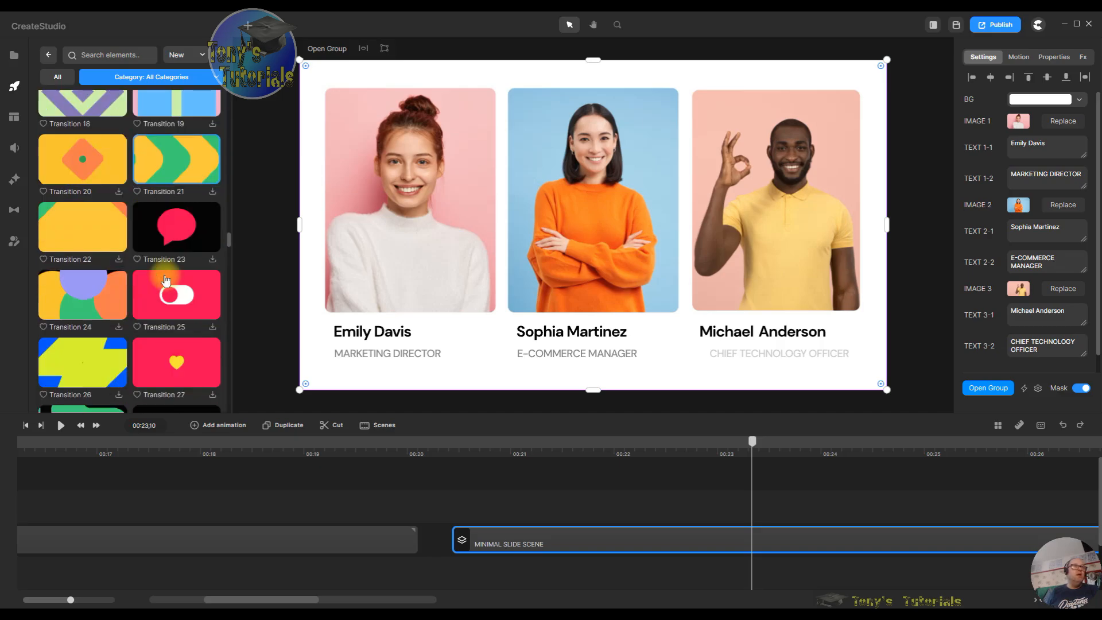
scroll(166, 280, down, 5)
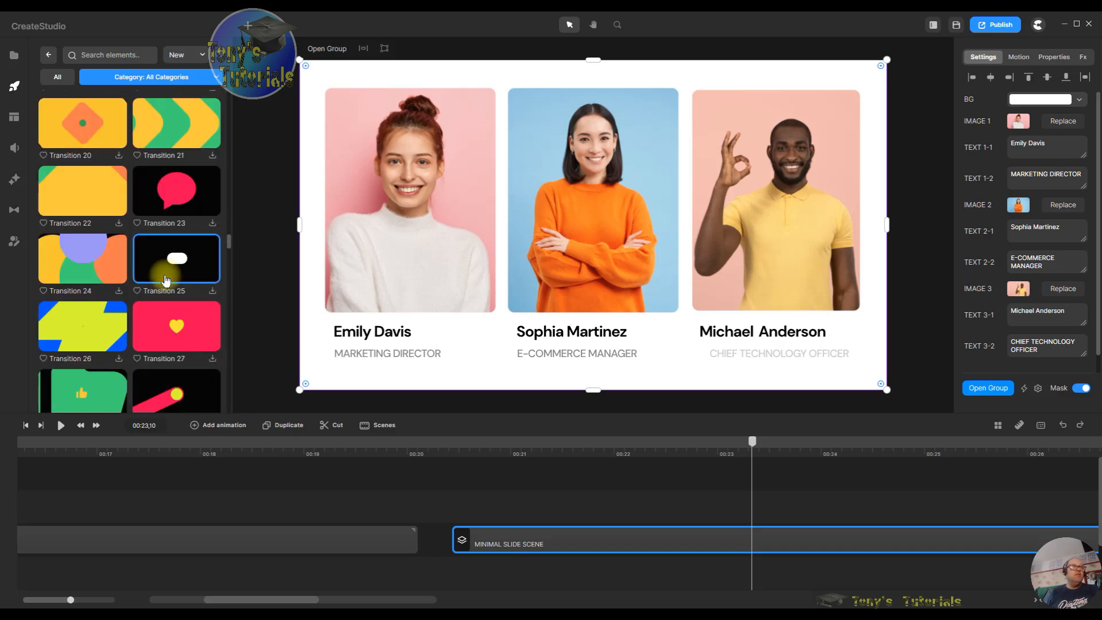
scroll(165, 279, up, 3)
scroll(165, 279, down, 2)
scroll(166, 280, down, 1)
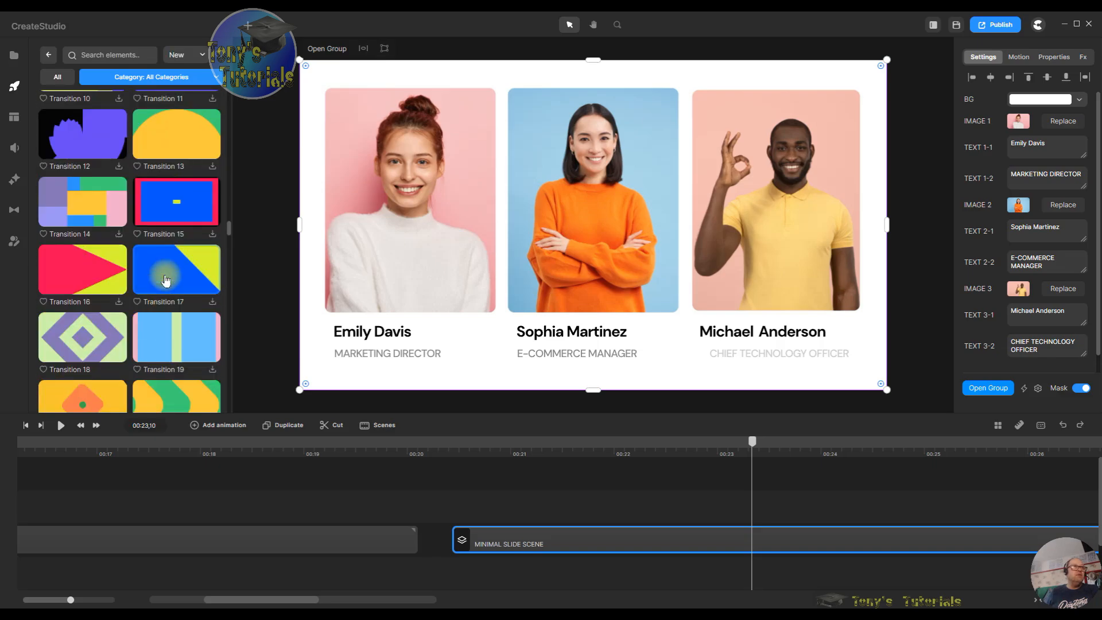
scroll(172, 280, up, 5)
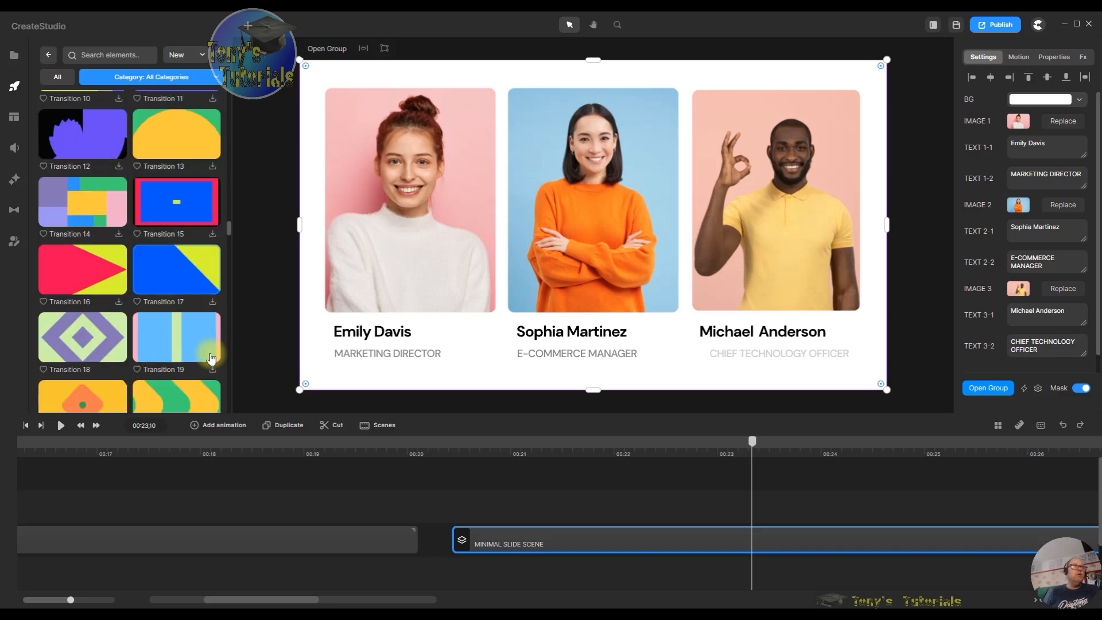
click(213, 371)
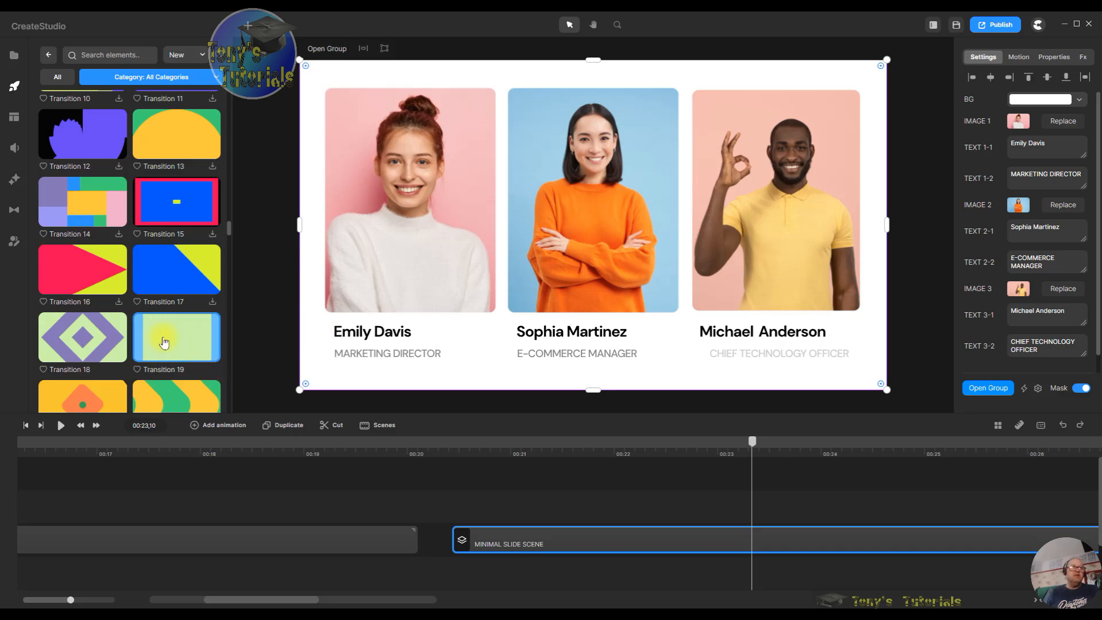
Step: Add Transition 19 above the scenes, butt the minimal slide scene against the background scene's end, and start the transition at about 19.3 seconds
drag(752, 442, 370, 447)
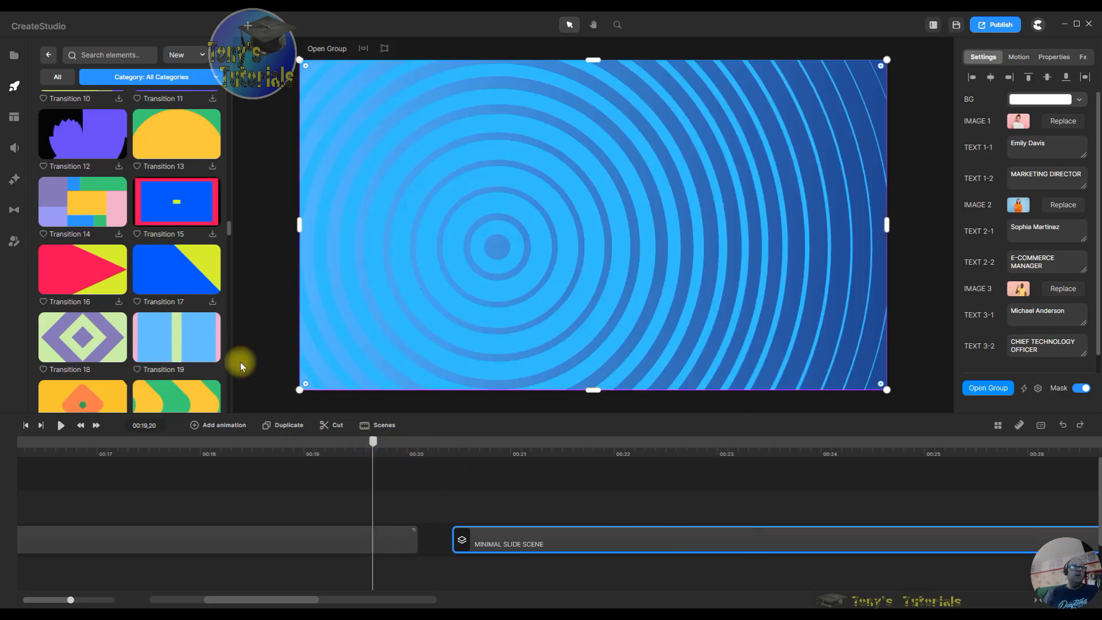
drag(175, 350, 391, 511)
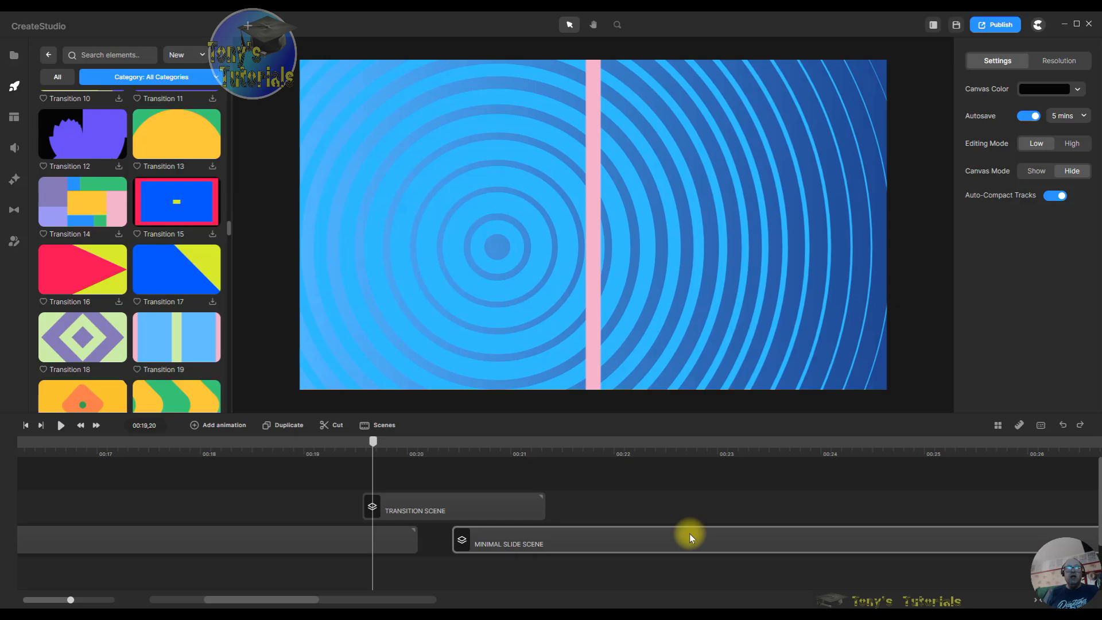
click(571, 539)
drag(570, 538, 560, 543)
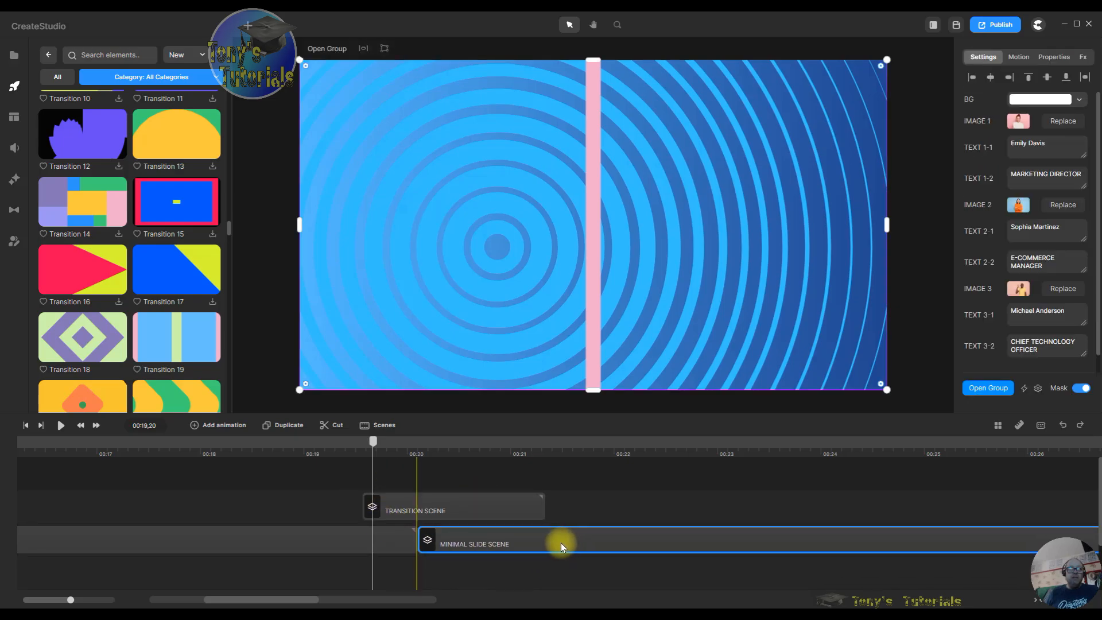
drag(507, 508, 484, 511)
Step: Play the timeline from 00:18,16 to preview the transition over the cut, and stop at 00:24,24
click(256, 451)
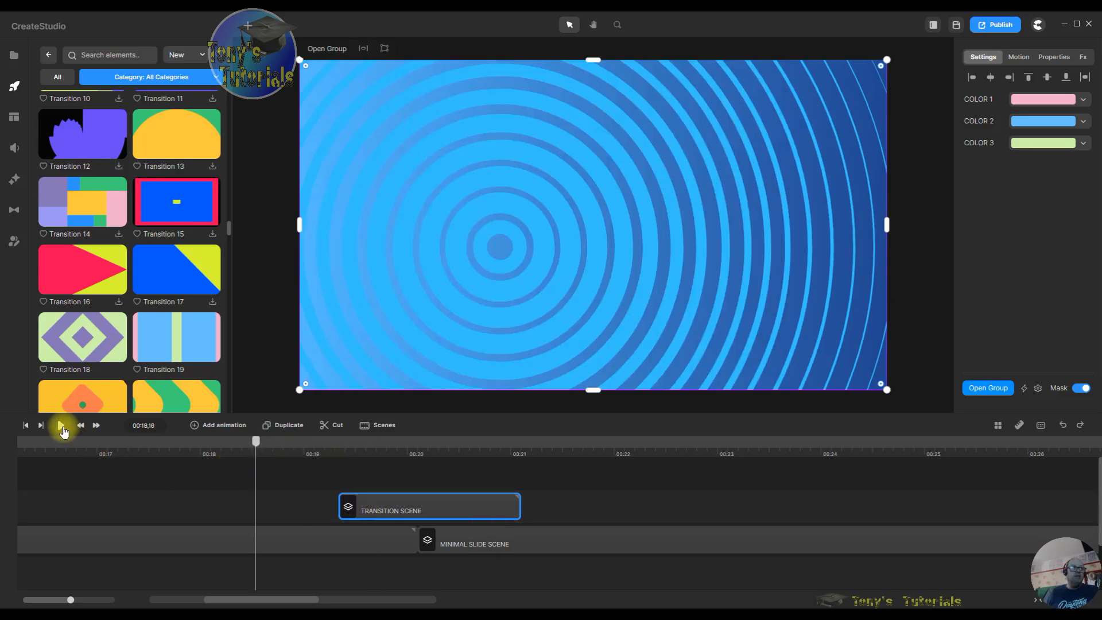
click(62, 425)
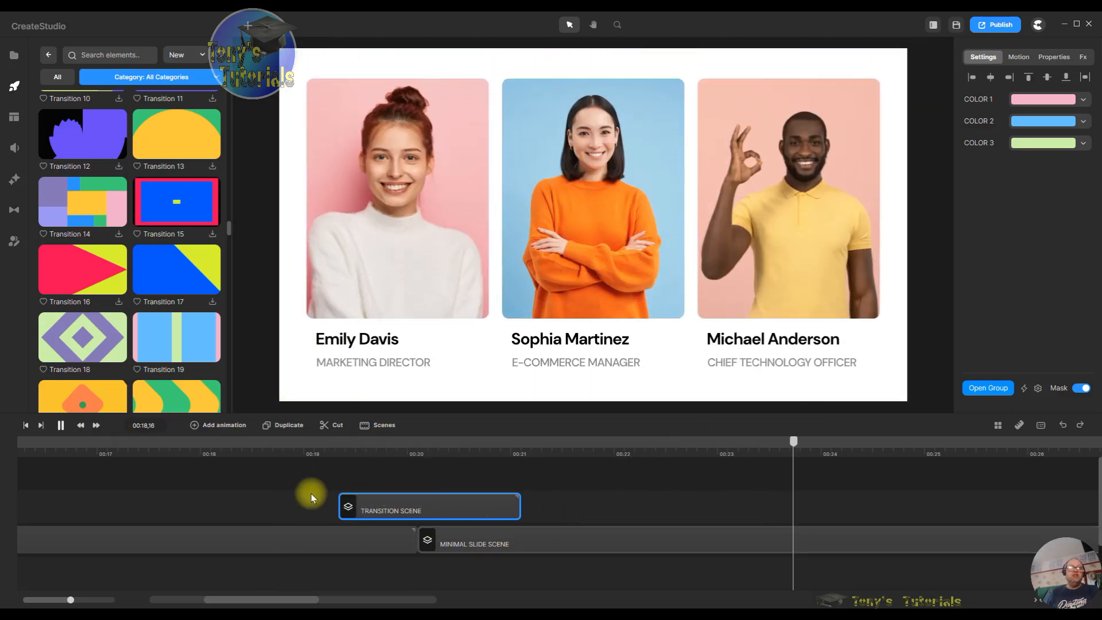
click(60, 425)
Step: Start the minimal slide scene at about 21.3 seconds and the transition scene at about 19.9 seconds, so the transition bridges the gap
click(658, 539)
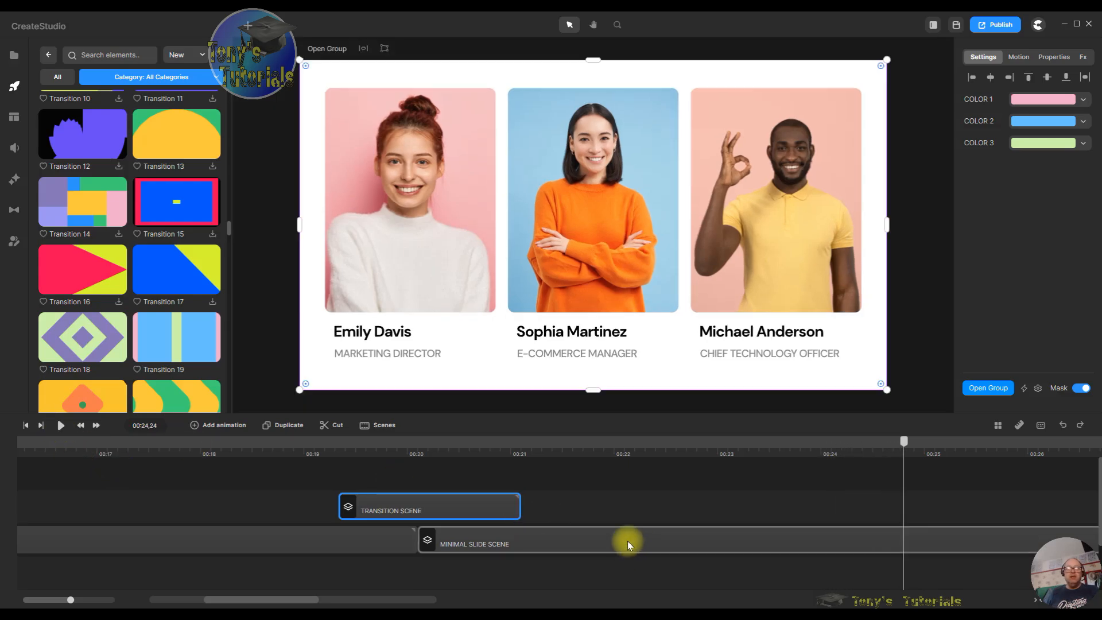
drag(624, 538, 753, 542)
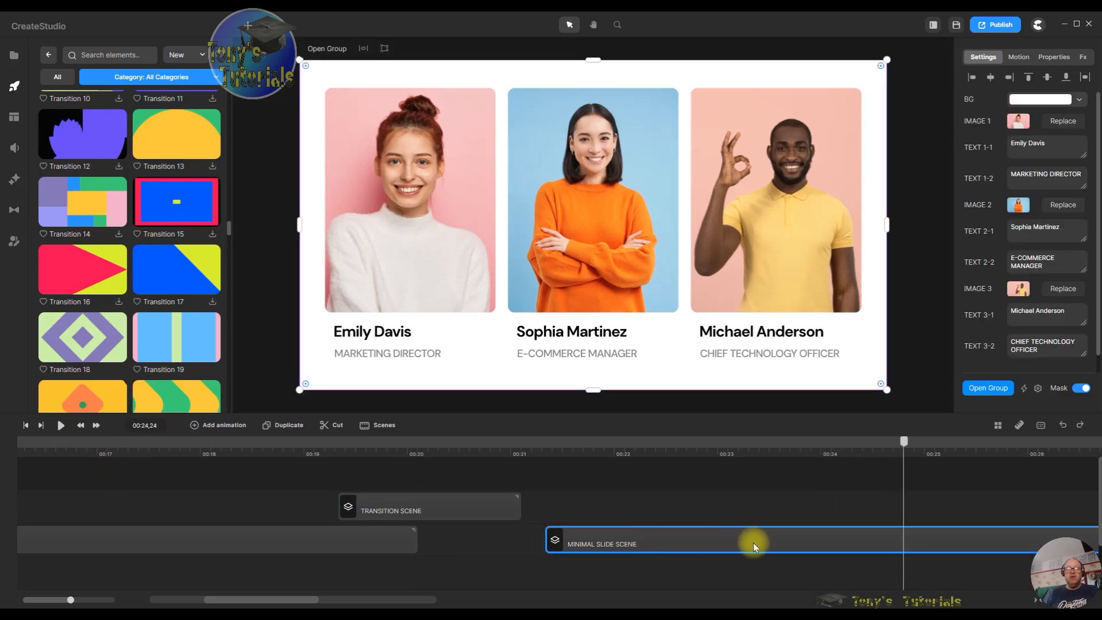
drag(437, 501, 489, 506)
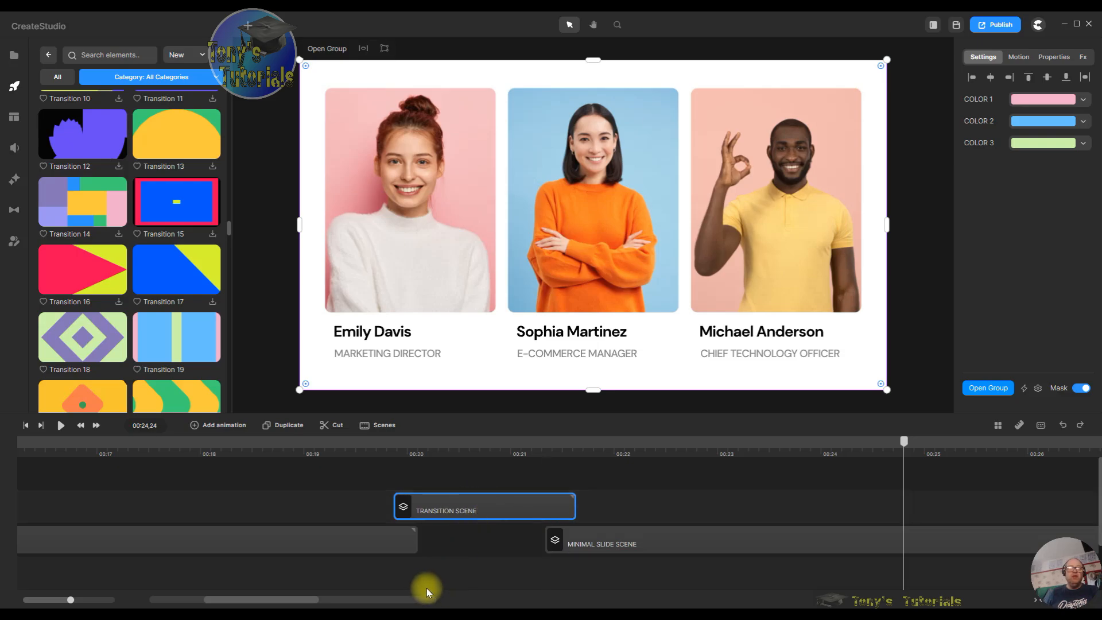
Step: Play the timeline from 00:19,15 to check the transition across the gap, and stop at 00:24,22
click(356, 451)
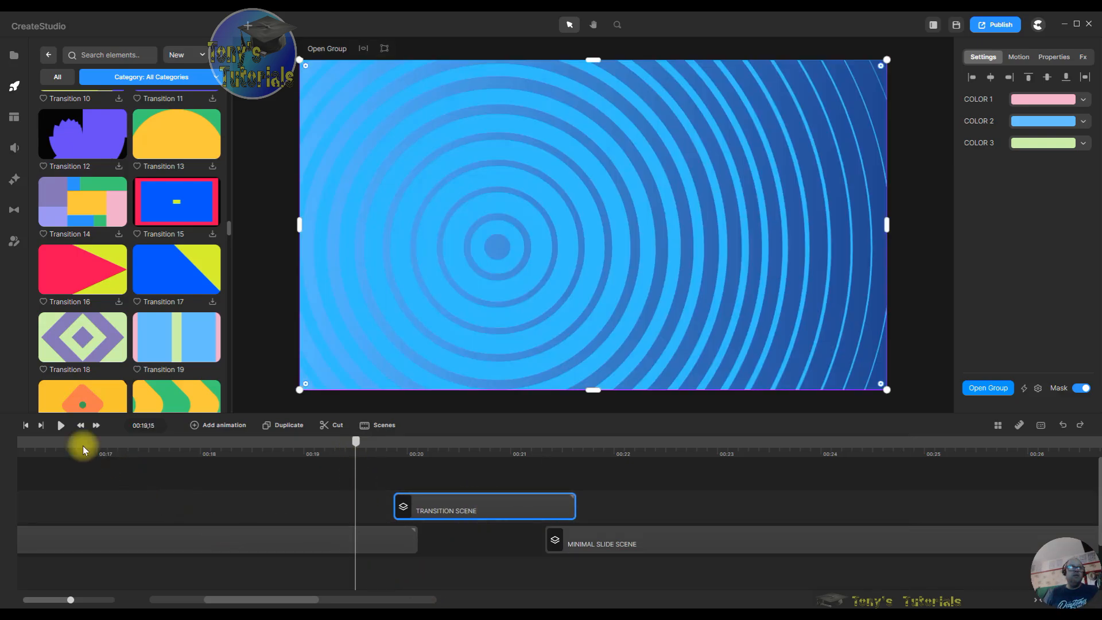
click(63, 427)
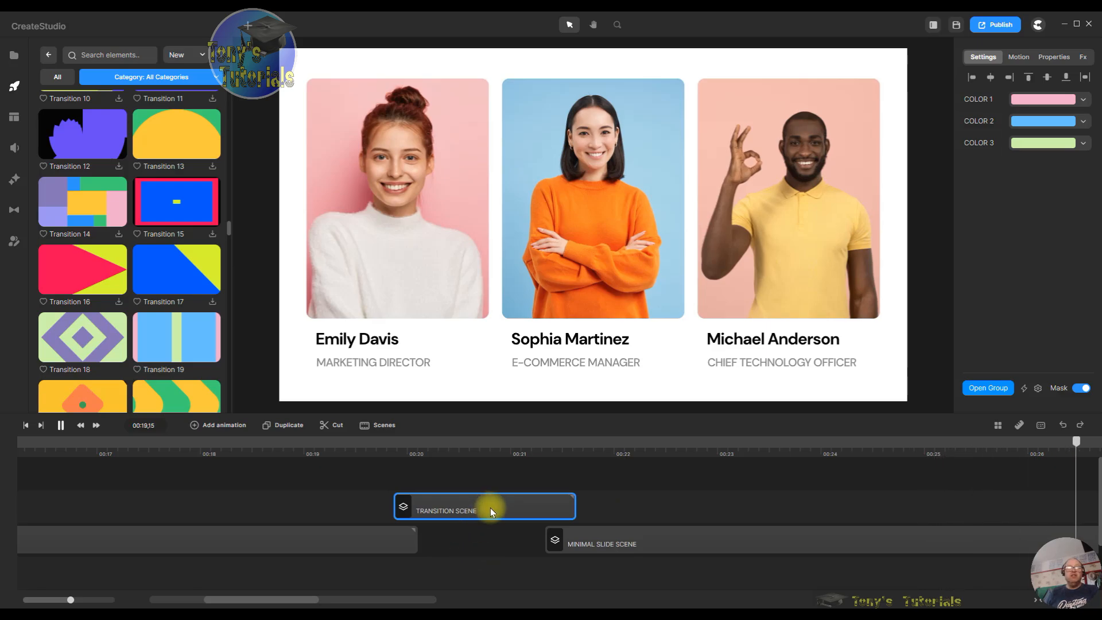
click(493, 453)
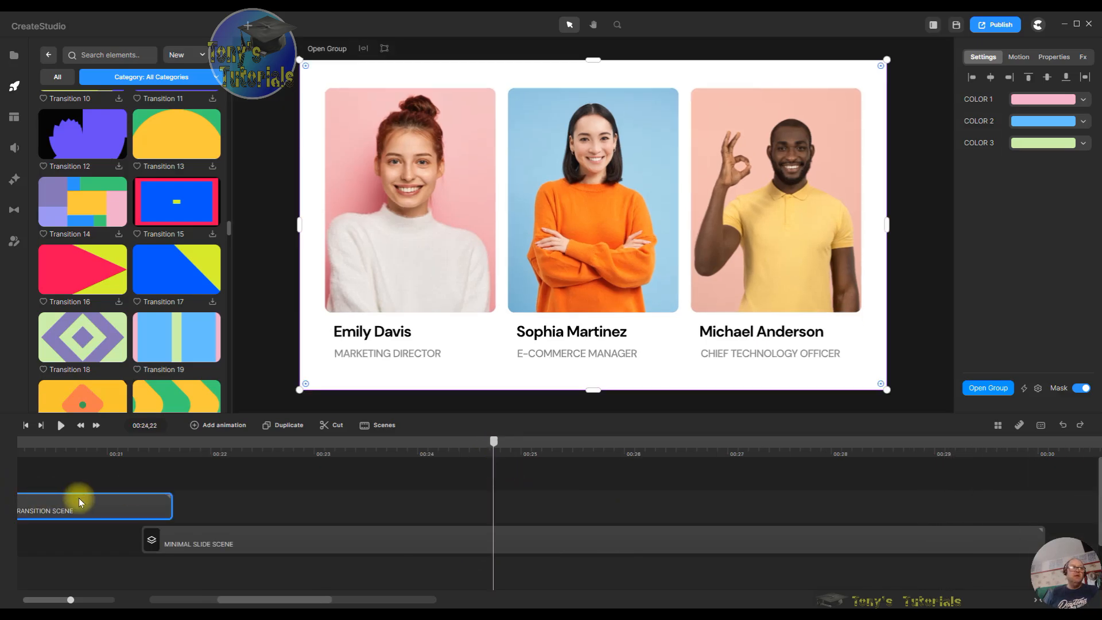
Step: Open the transition scene group at 00:20,25 and examine its green rectangle and the layers of the nested Shapes group
click(91, 444)
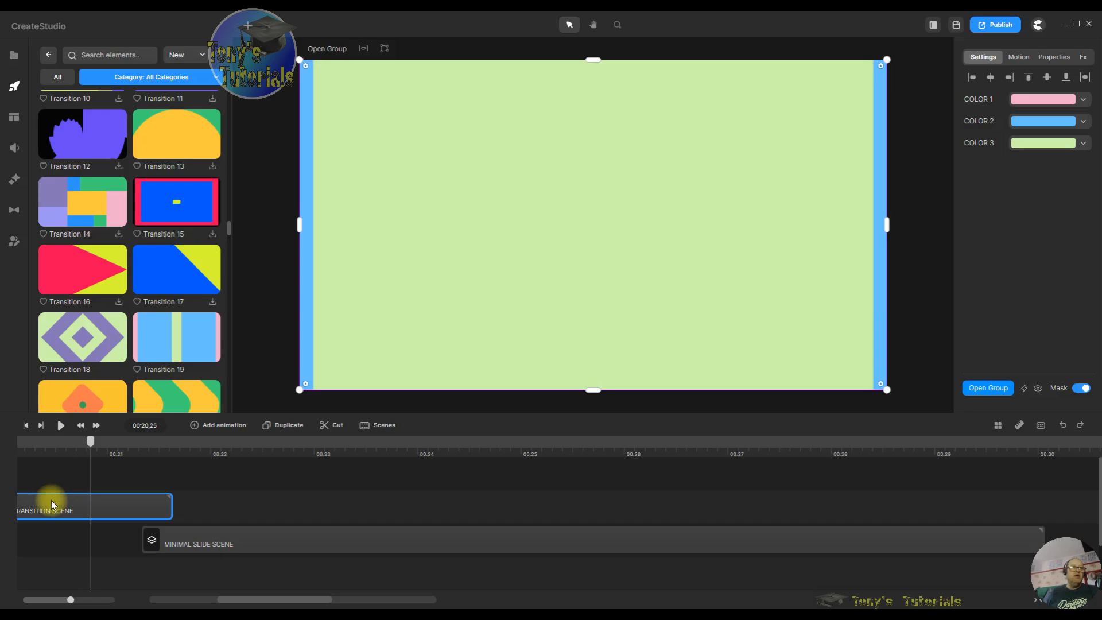
double_click(51, 500)
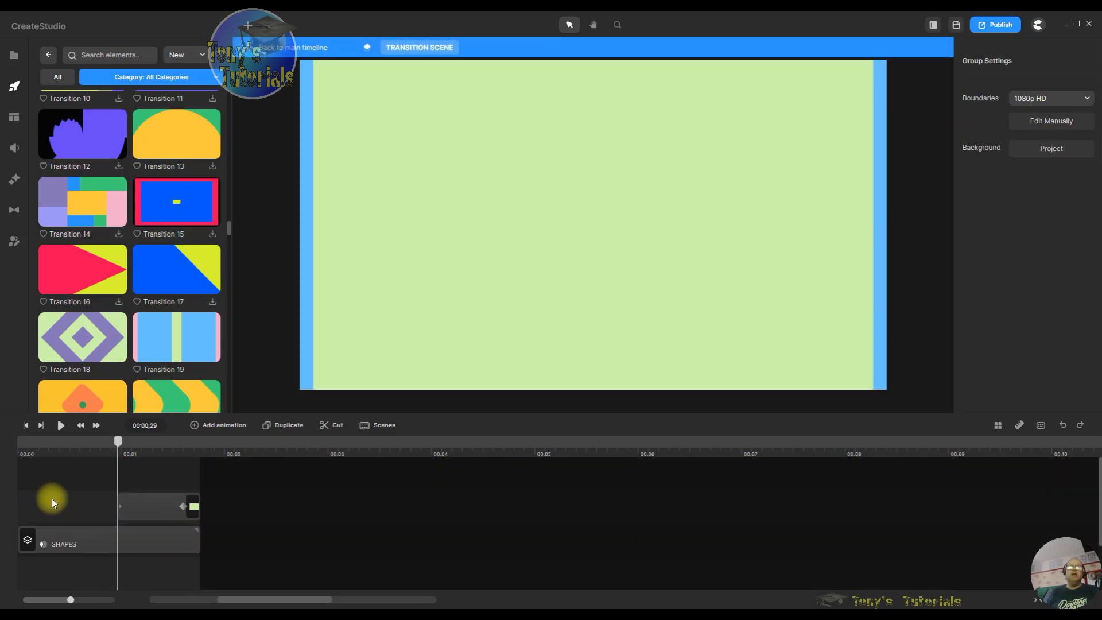
click(153, 515)
click(135, 542)
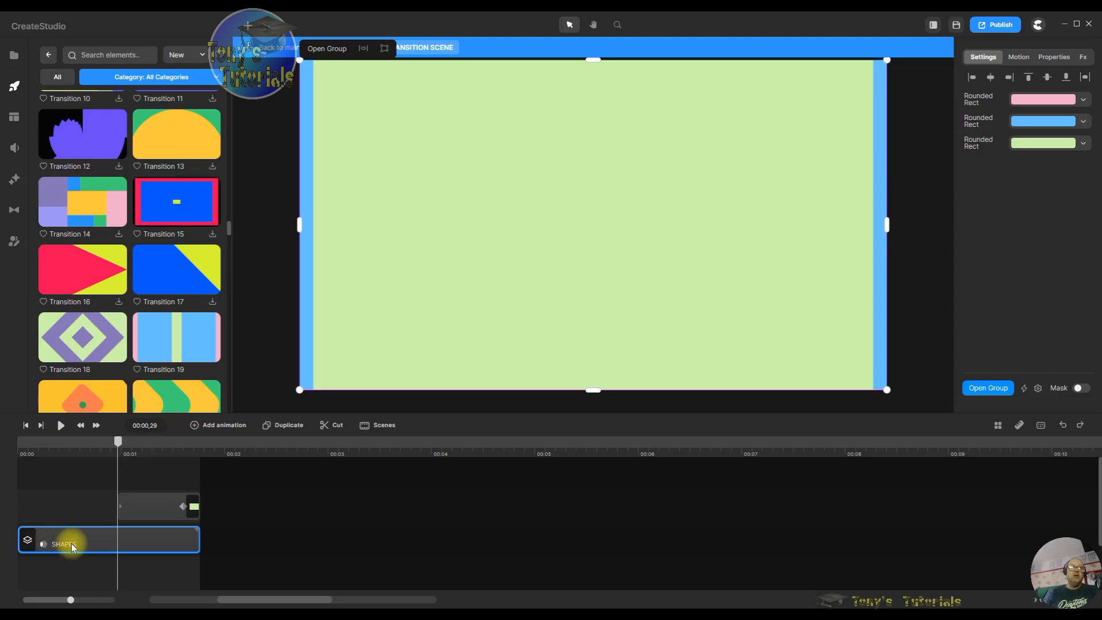
click(169, 506)
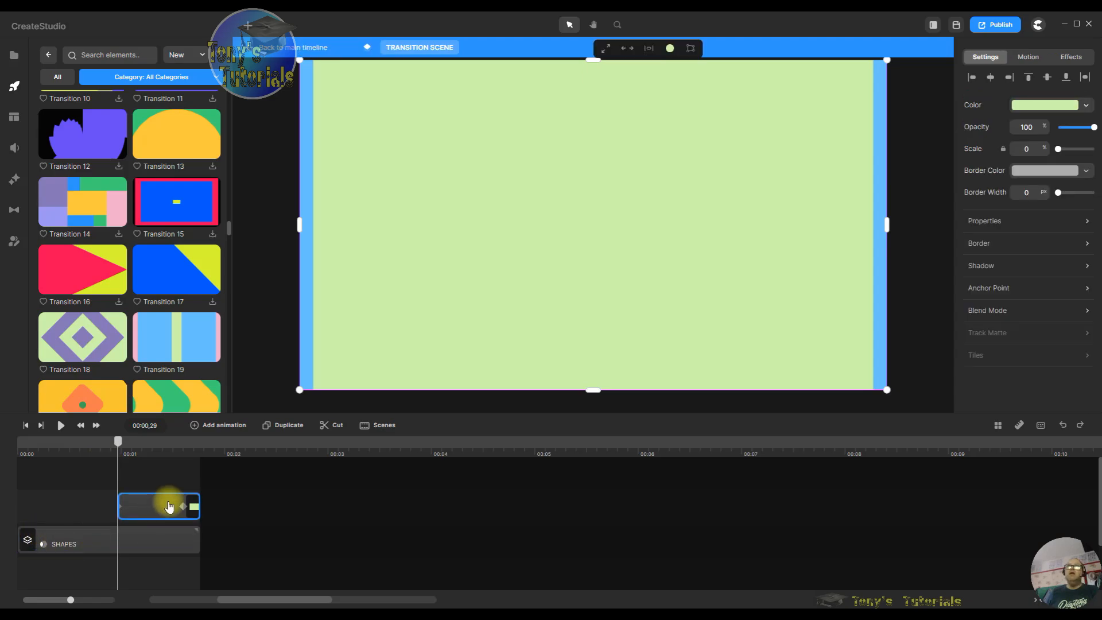
click(126, 550)
double_click(126, 549)
click(126, 549)
click(126, 549)
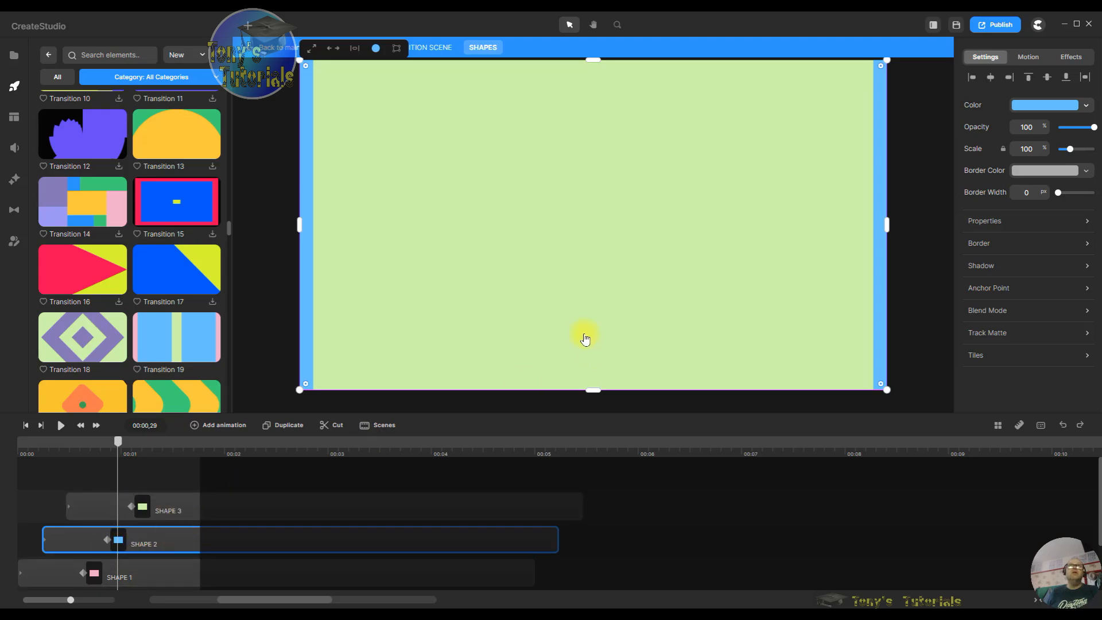
Step: Leave the nested groups for the main timeline and return the playhead to 00:00,00
click(439, 51)
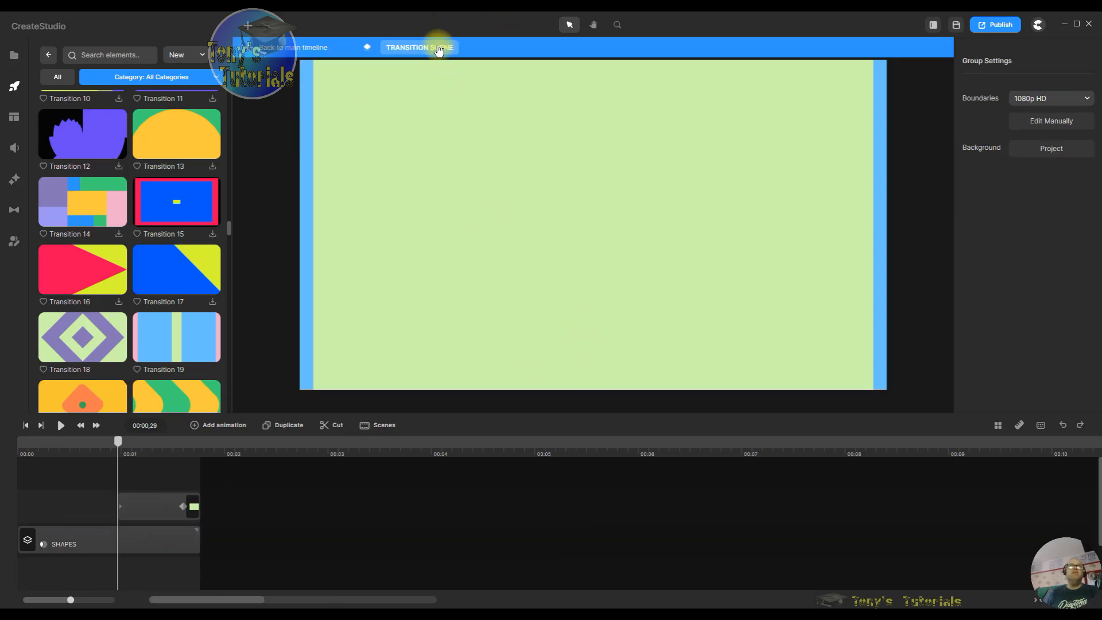
click(297, 53)
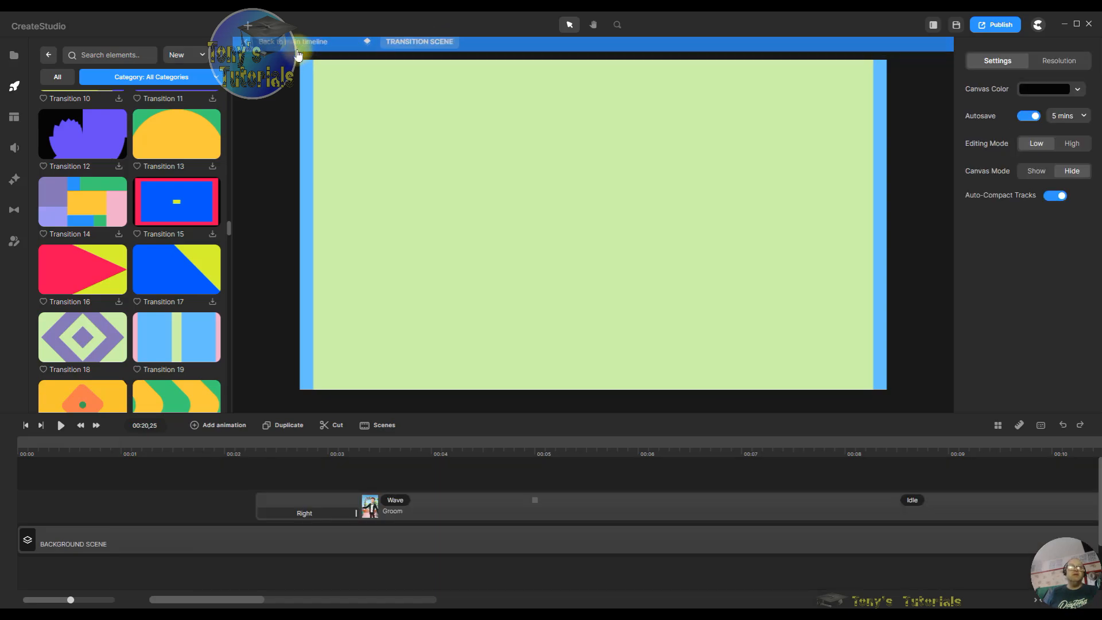
click(25, 426)
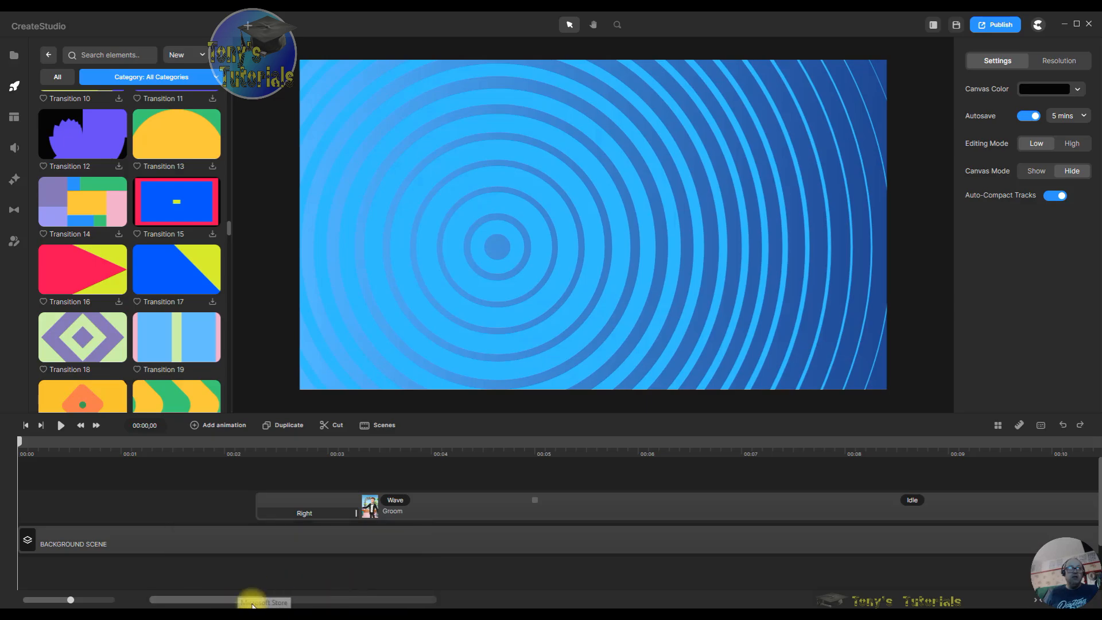
Step: Find the Social Media 10 bell element in the library, download it, and add it to the main timeline
drag(215, 600, 273, 599)
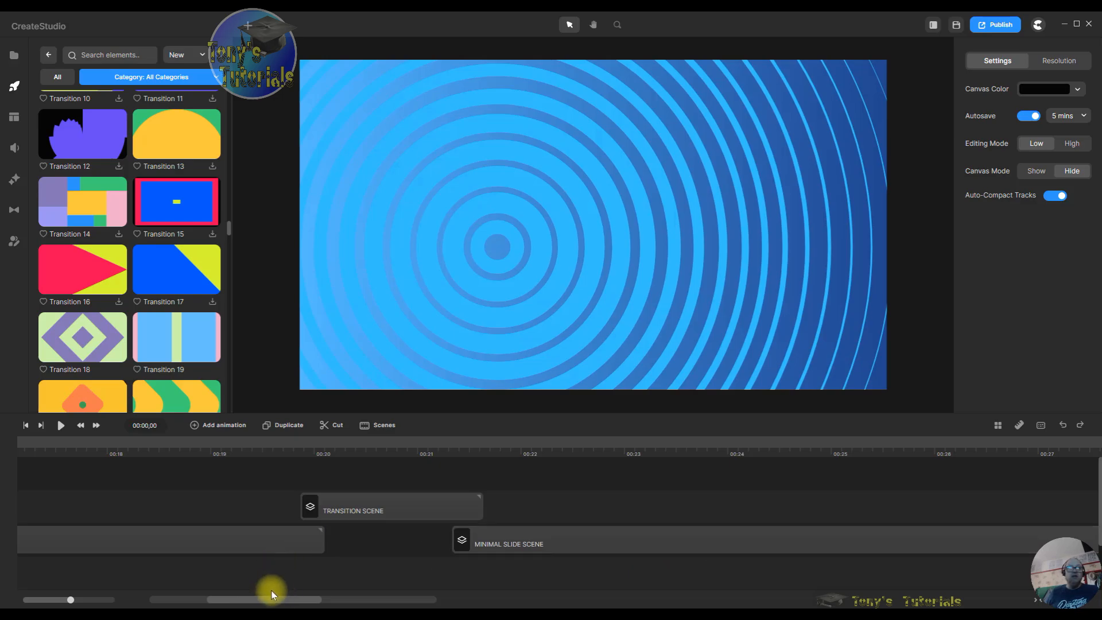
drag(274, 599, 304, 599)
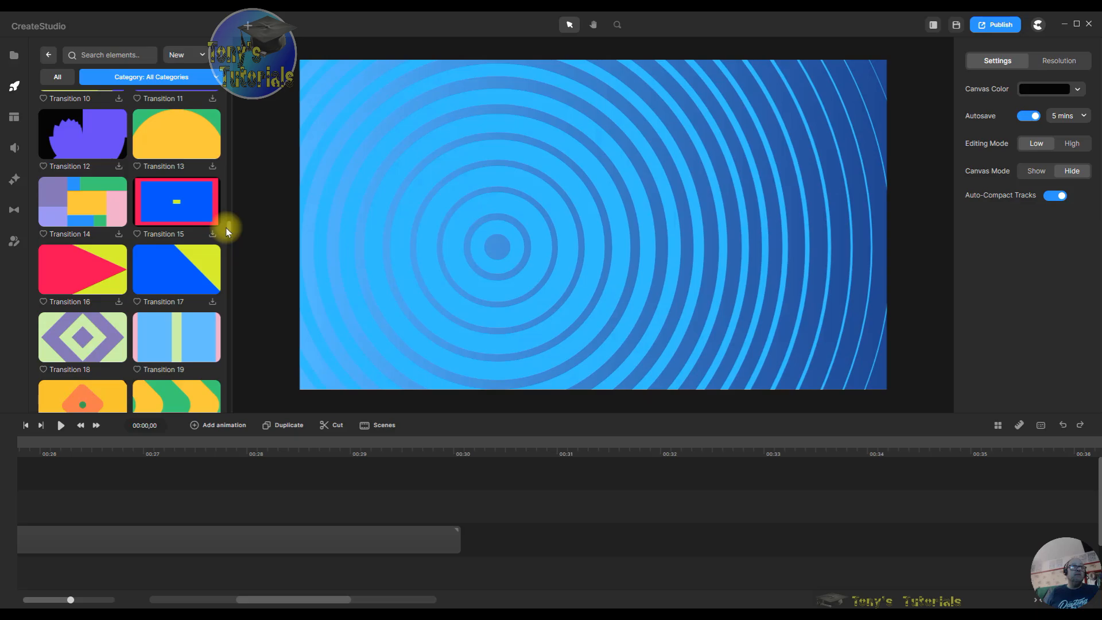
drag(229, 232, 226, 289)
scroll(228, 252, down, 2)
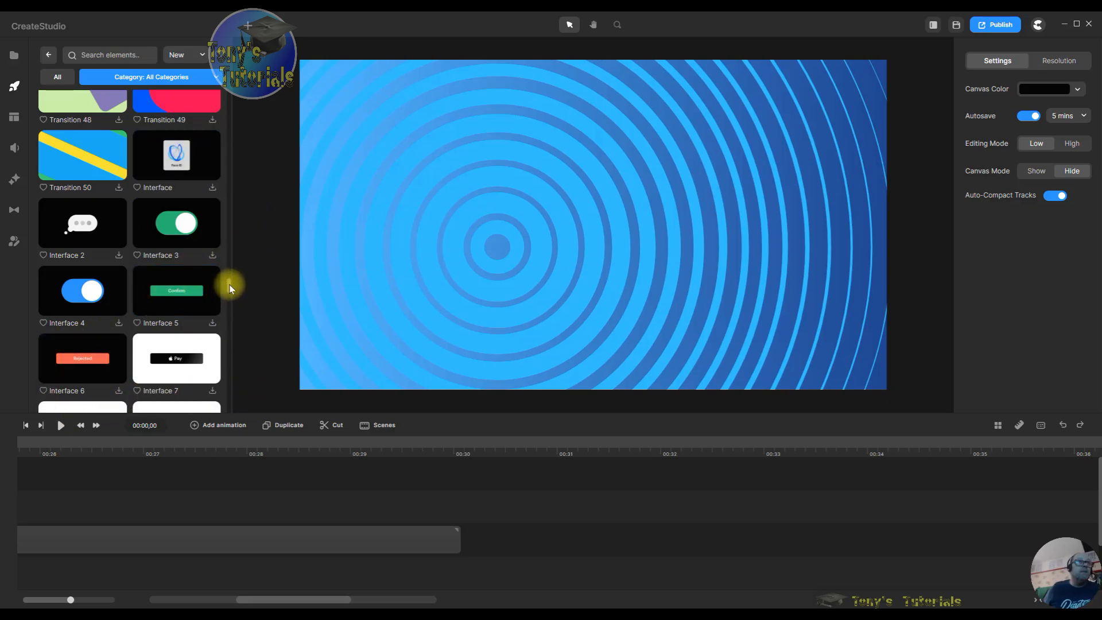
drag(227, 285, 221, 365)
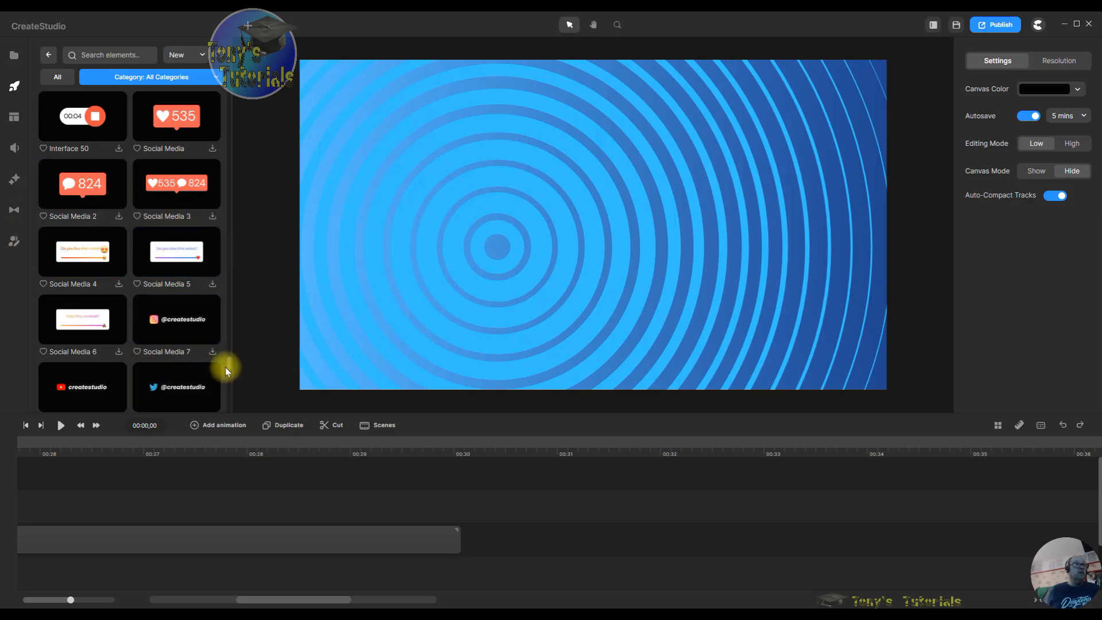
drag(228, 366, 229, 378)
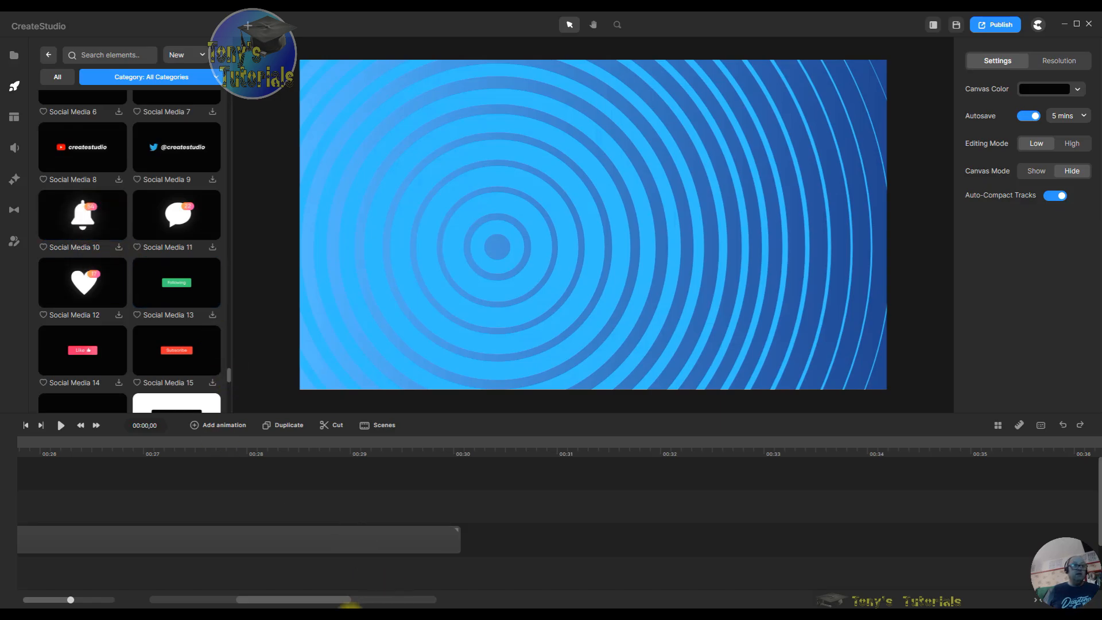
mouse_move(315, 591)
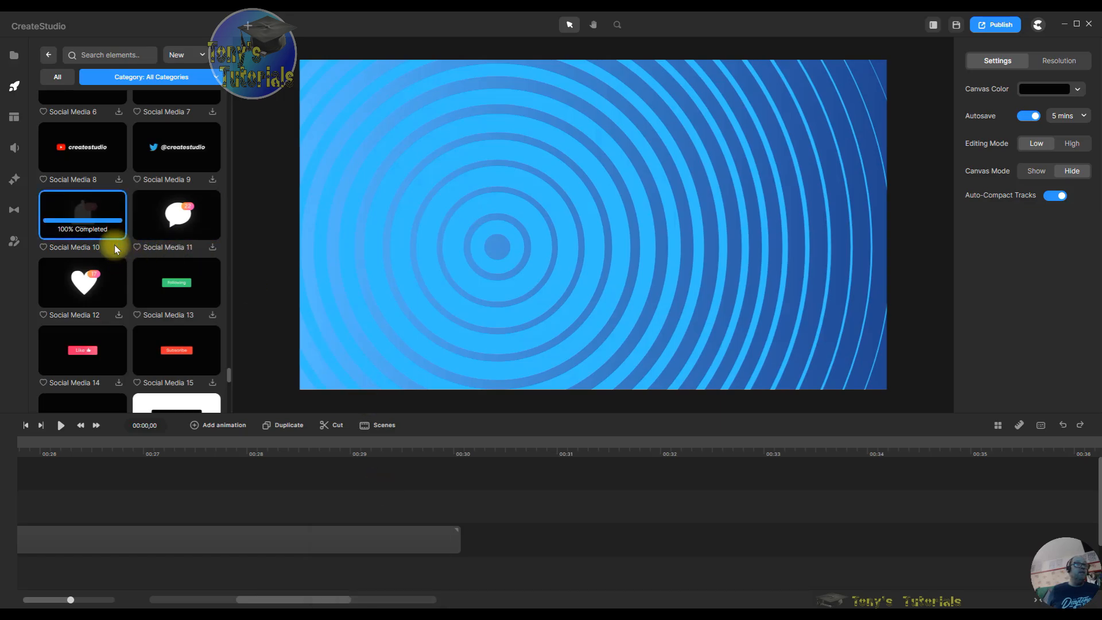
drag(89, 230, 200, 590)
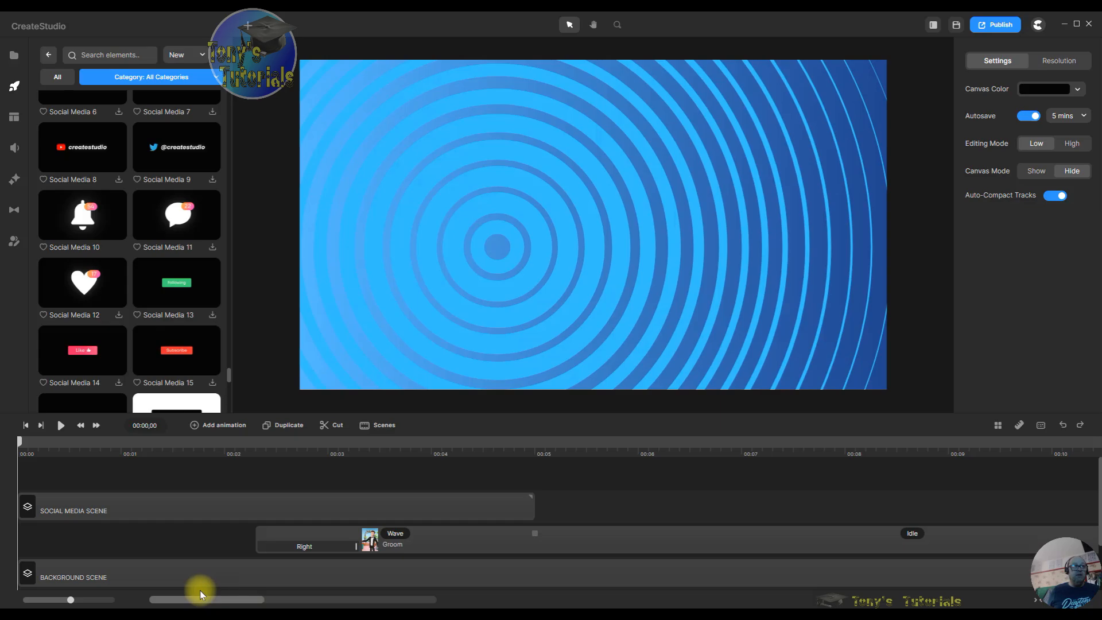
Step: Move the social media scene along its track to start at about 25.8 seconds, over the end of the minimal slide scene
drag(205, 503, 1083, 492)
drag(234, 597, 266, 595)
drag(349, 499, 995, 501)
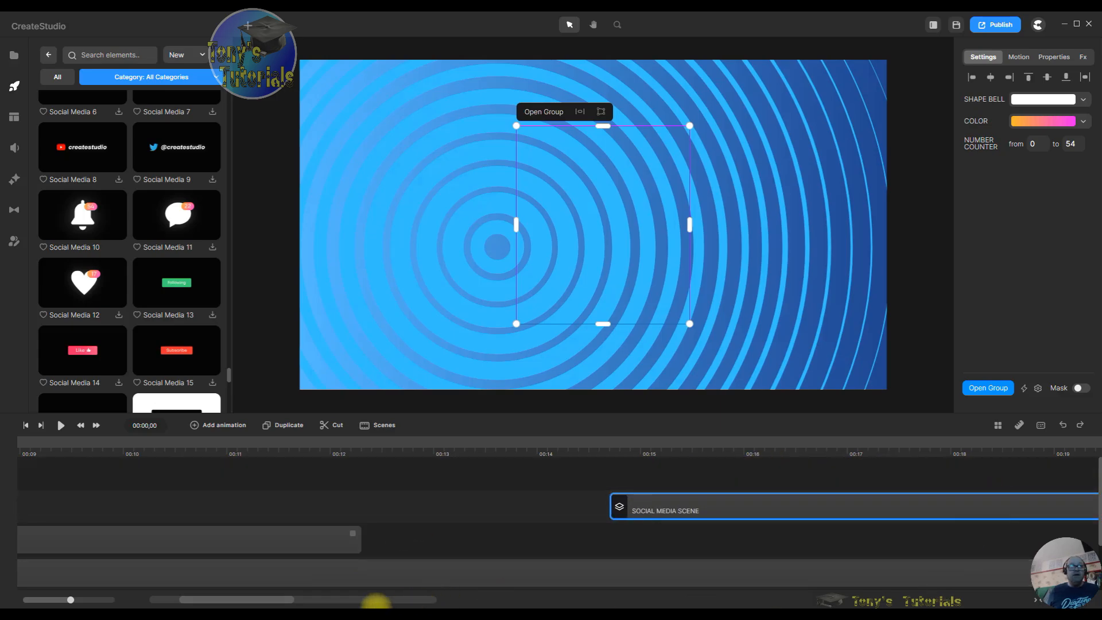
drag(251, 601, 273, 606)
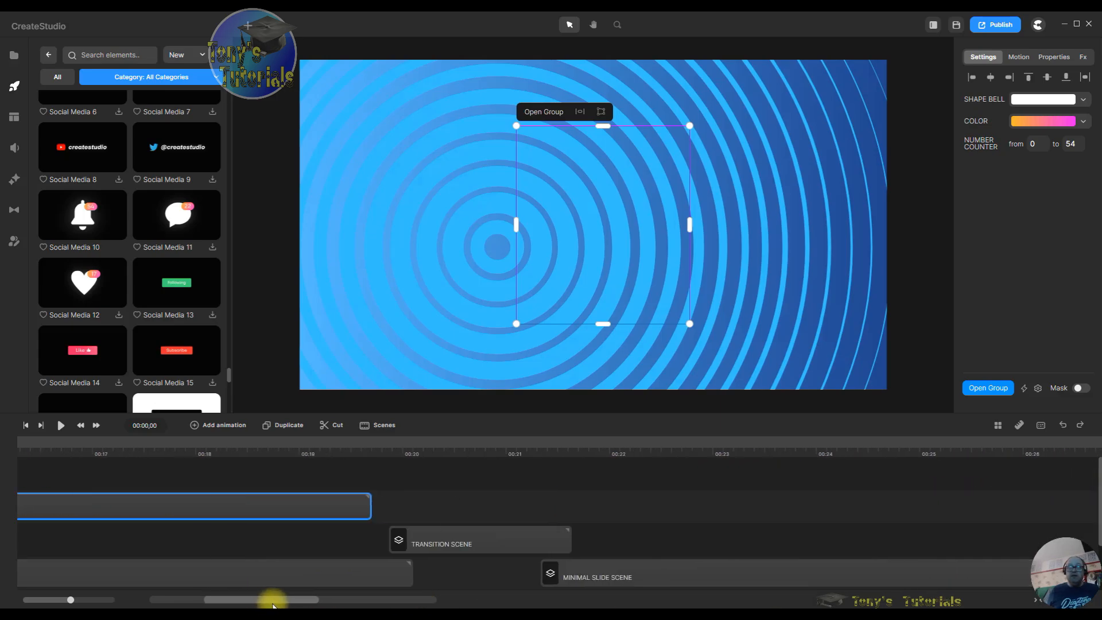
drag(197, 512, 1087, 517)
drag(273, 600, 296, 599)
drag(226, 501, 454, 505)
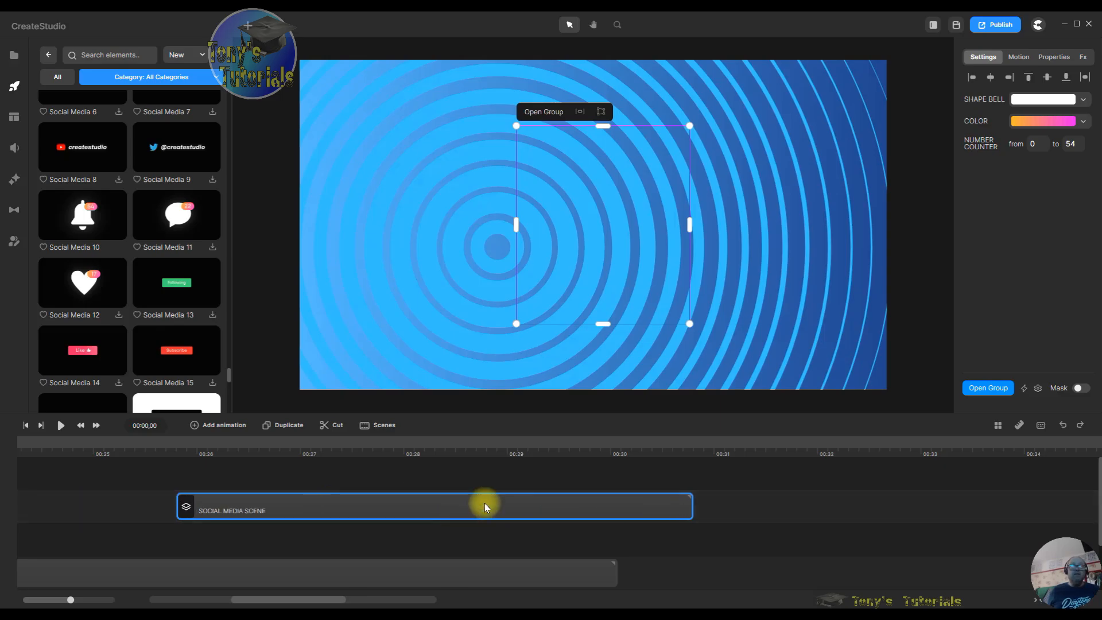
Step: Preview the bell over the minimal slide scene from about 25 seconds and move the social media scene to start at about 25.4 seconds
click(122, 450)
click(62, 425)
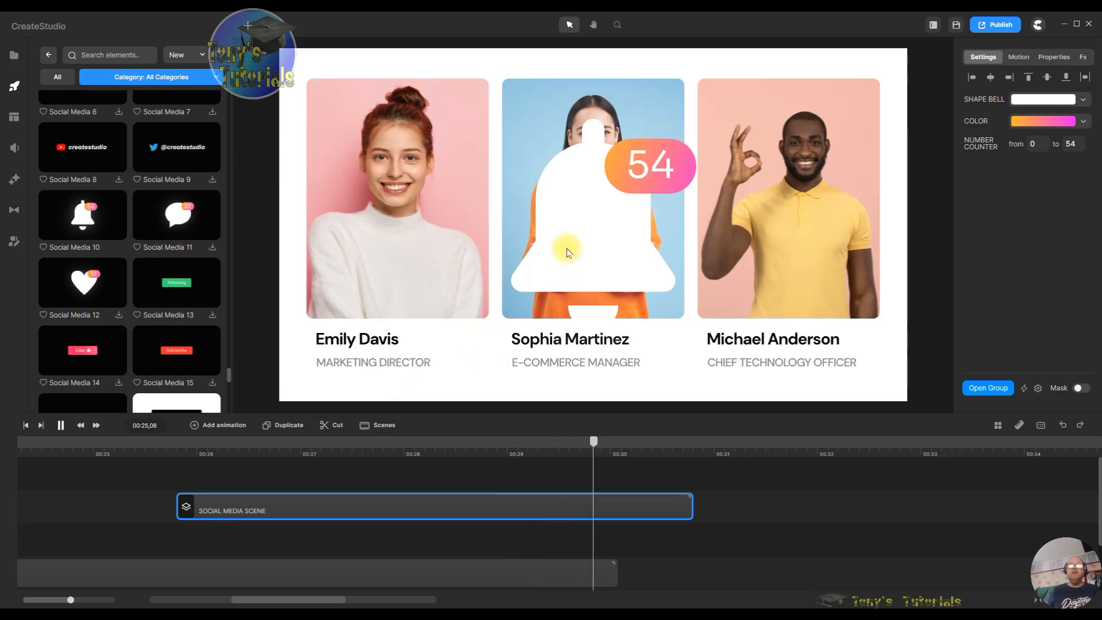
click(619, 323)
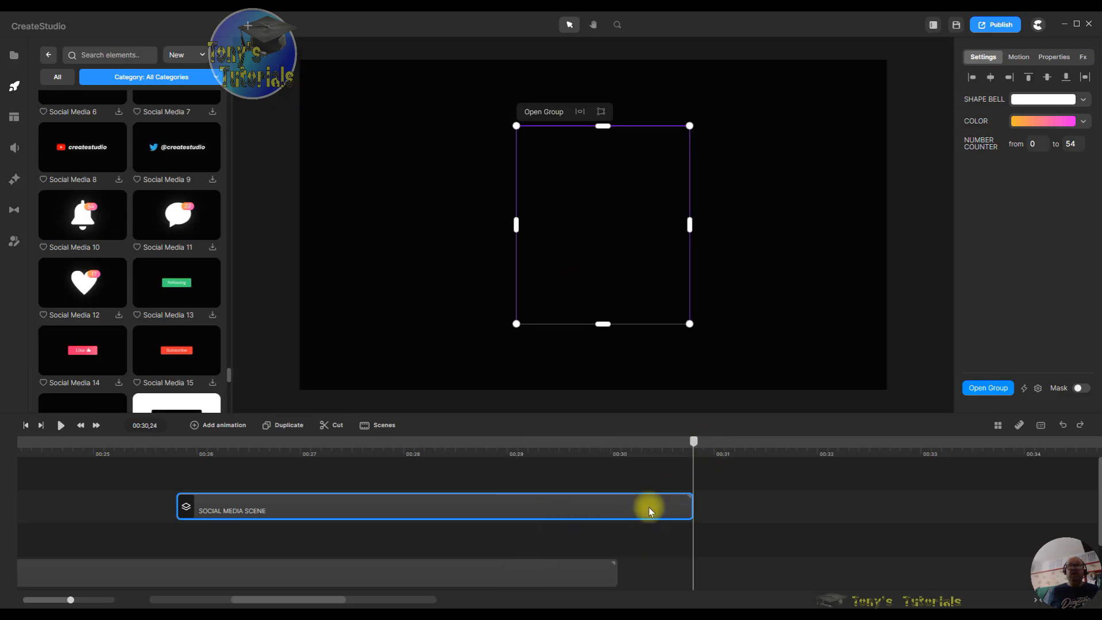
drag(648, 505, 608, 513)
Step: Open the social media scene group, examine its counter, gradient badge and bell layers, and return to the main timeline
drag(701, 443, 489, 499)
double_click(450, 508)
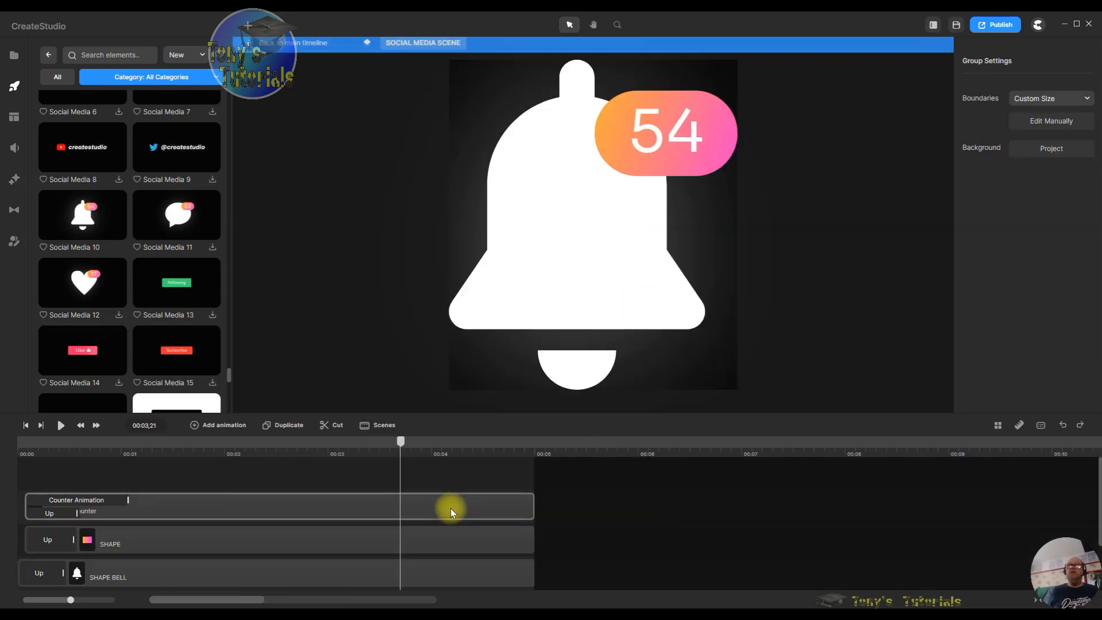
click(699, 139)
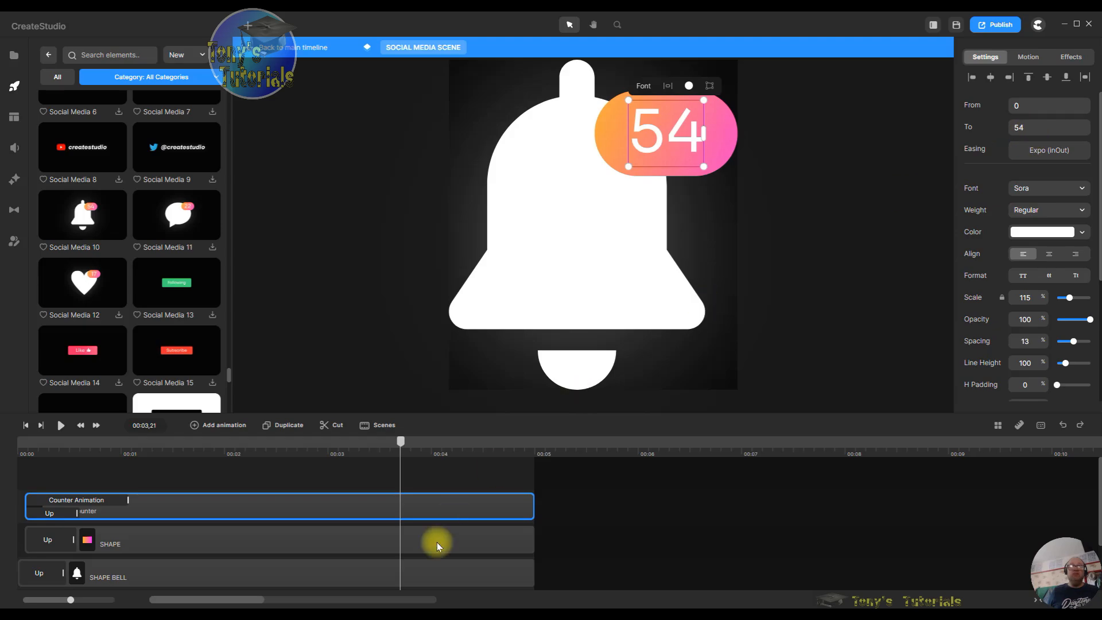
click(253, 539)
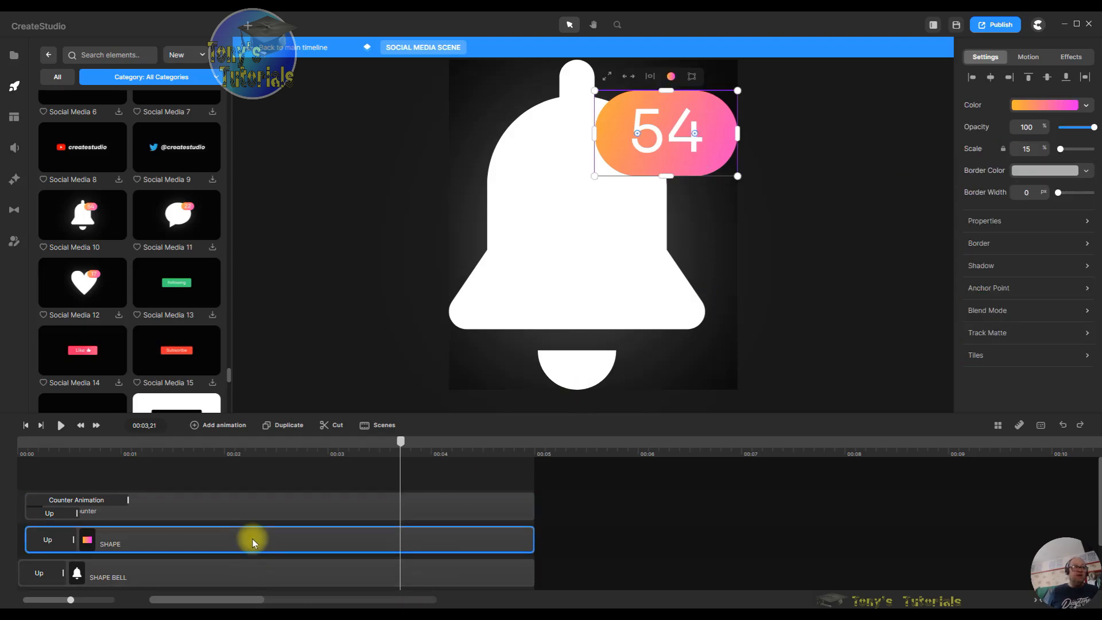
click(296, 572)
scroll(297, 572, down, 2)
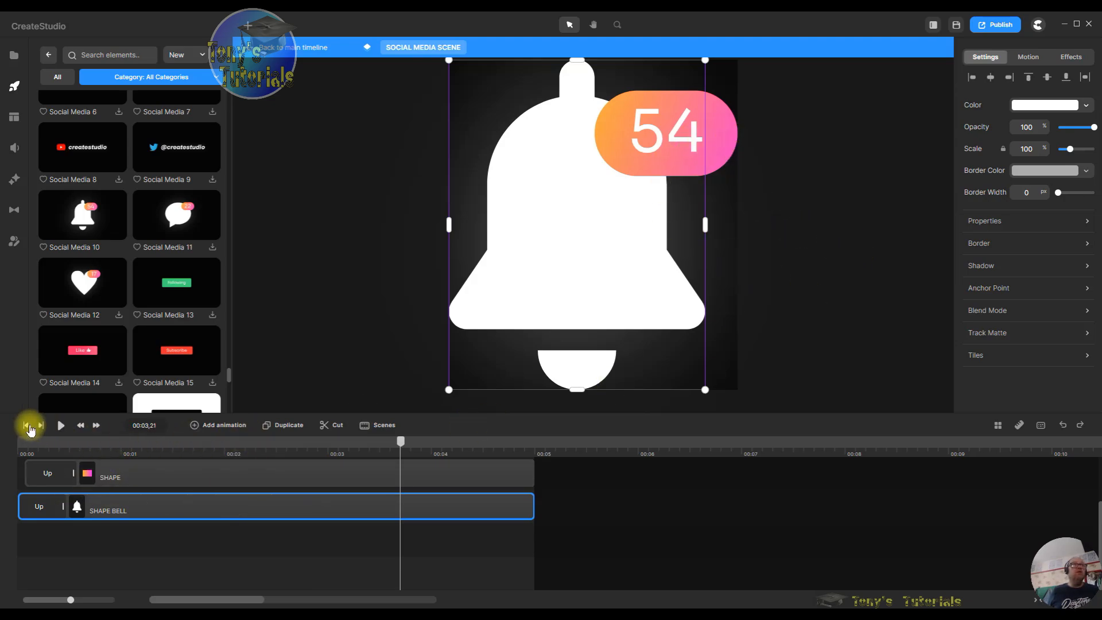
click(27, 425)
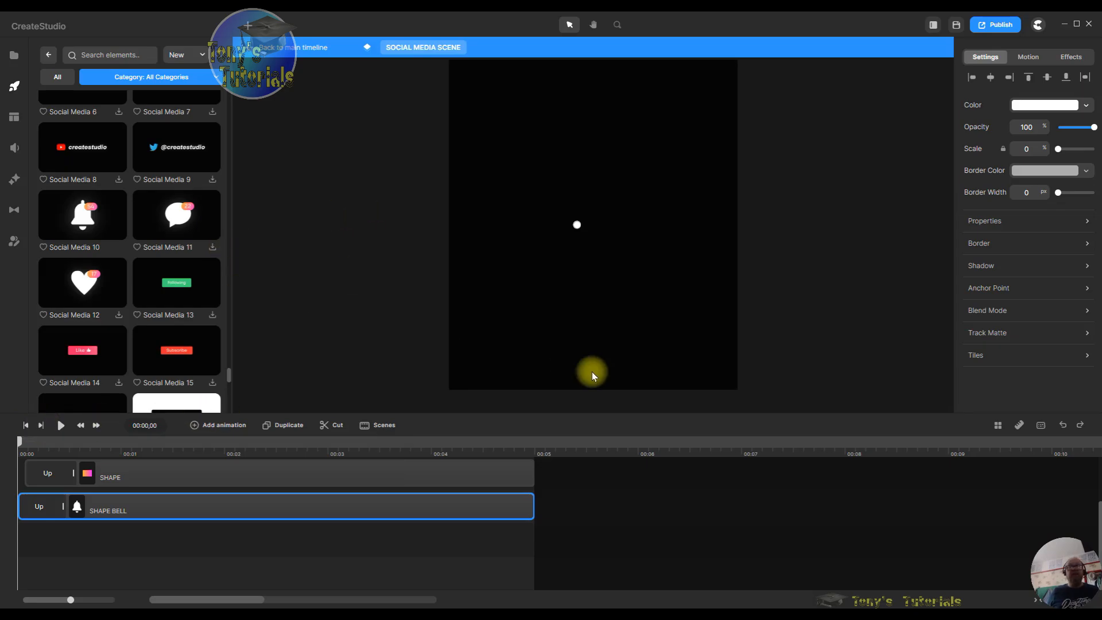
click(314, 51)
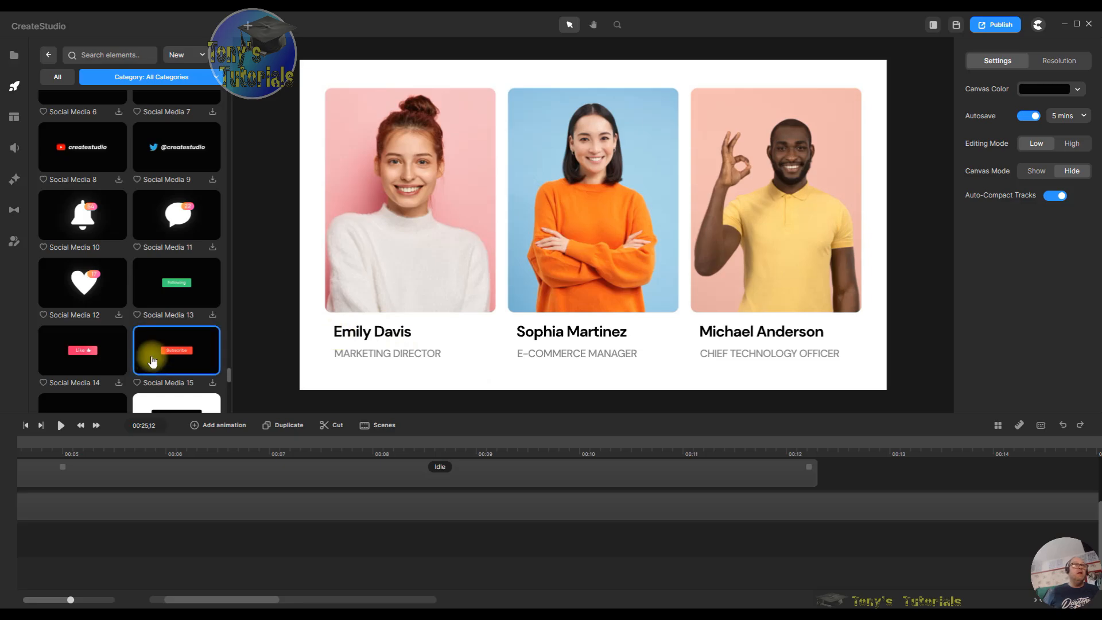
Step: Browse the Social Media, Title, Infographic and Typography elements in the library for a title to add
scroll(155, 339, down, 10)
scroll(168, 333, down, 1)
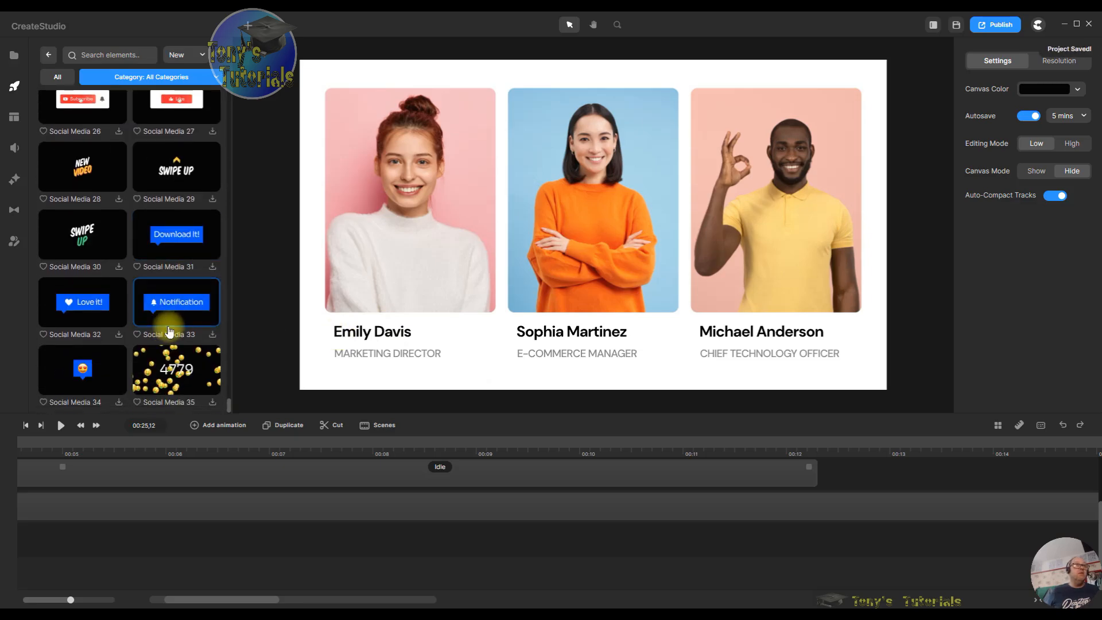
scroll(176, 321, down, 9)
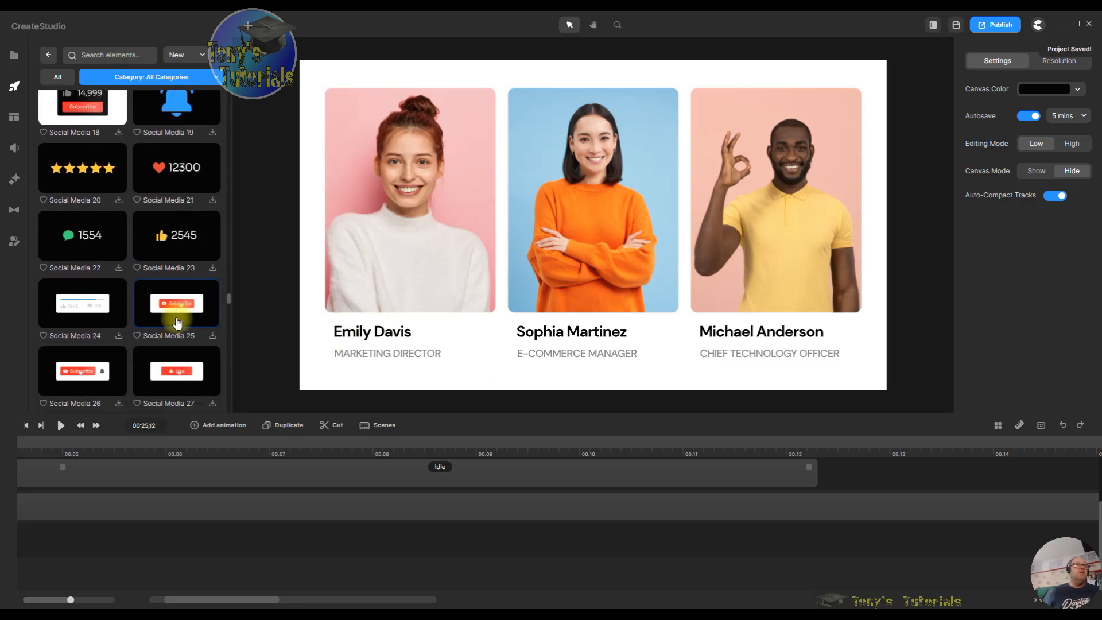
scroll(178, 321, down, 20)
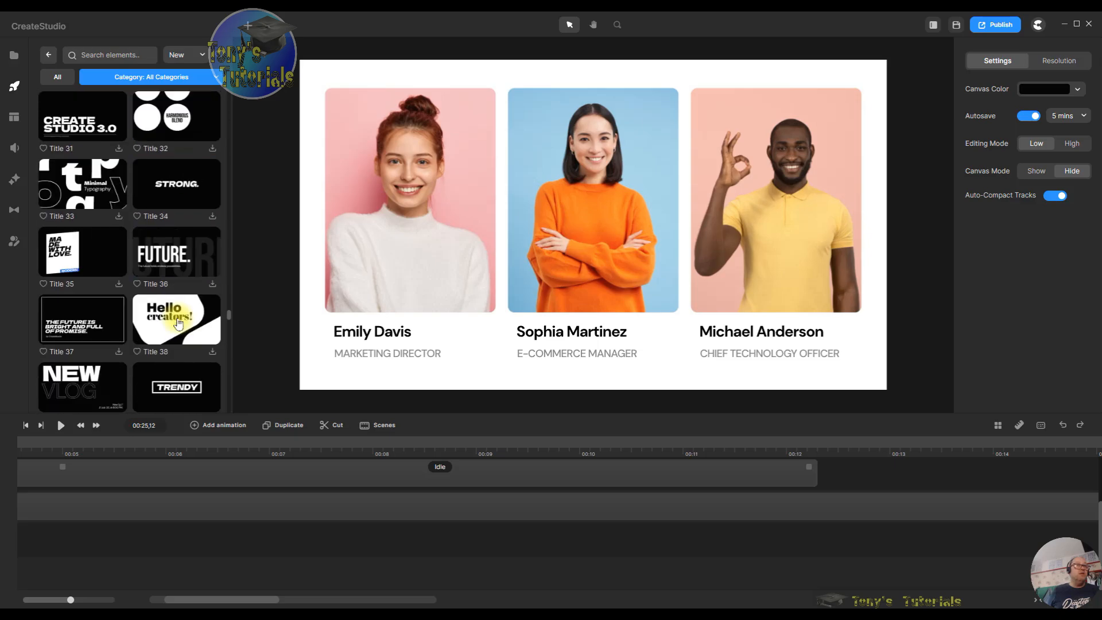
scroll(179, 324, up, 5)
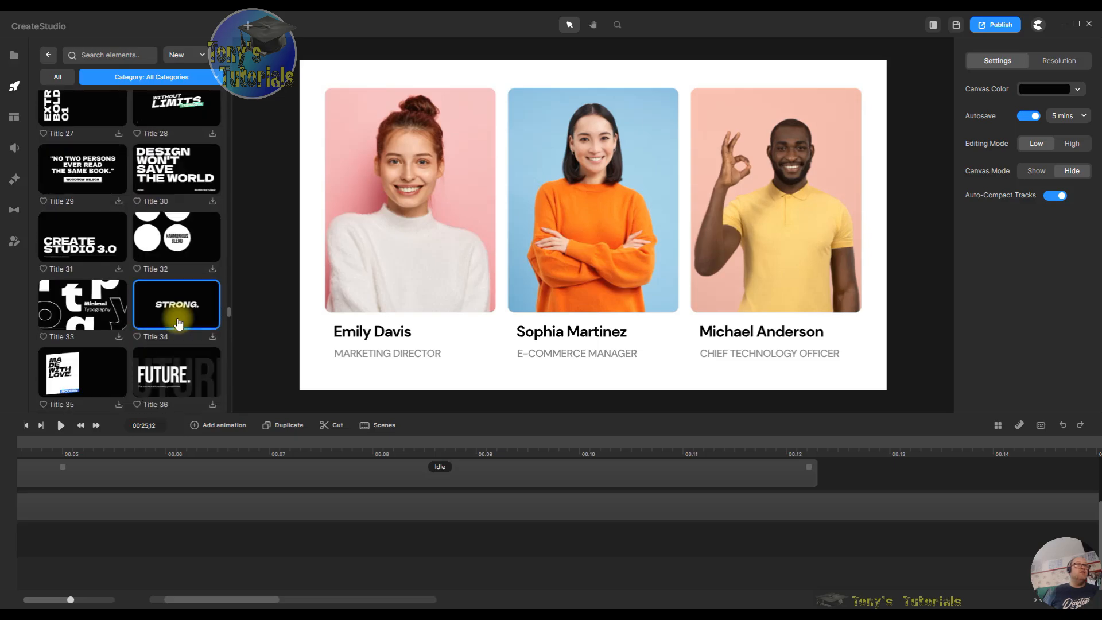
scroll(178, 322, down, 10)
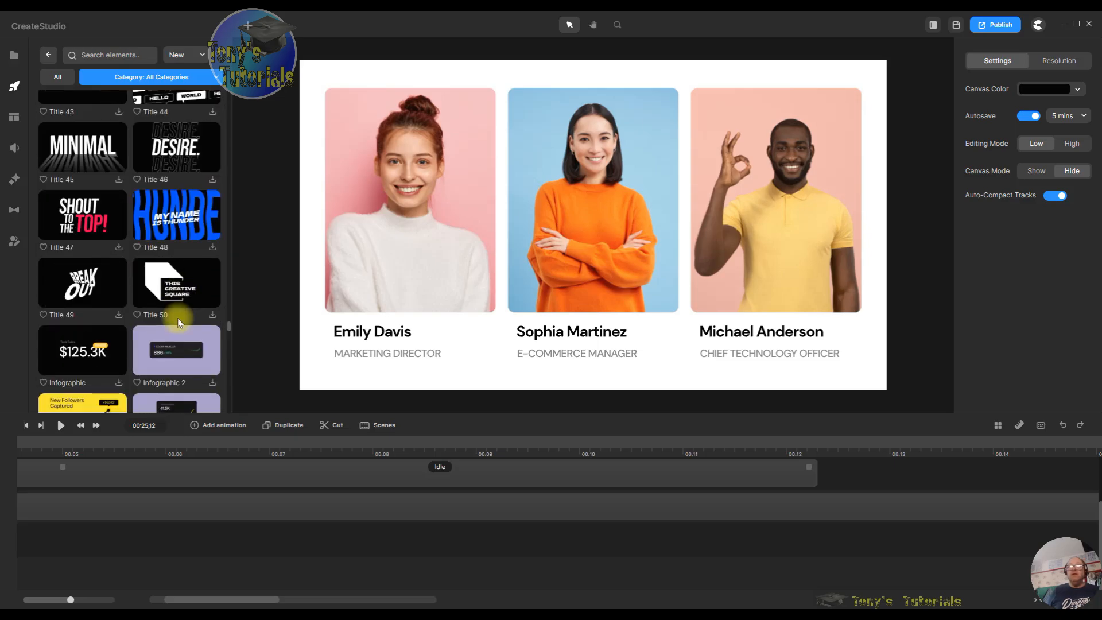
drag(224, 601, 290, 604)
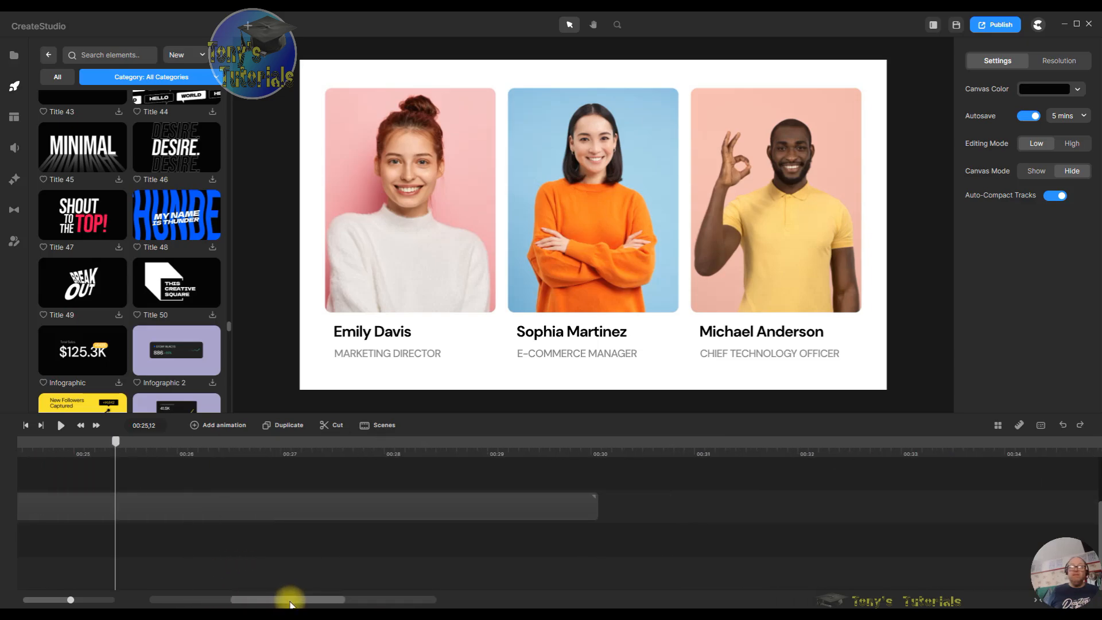
scroll(160, 252, down, 20)
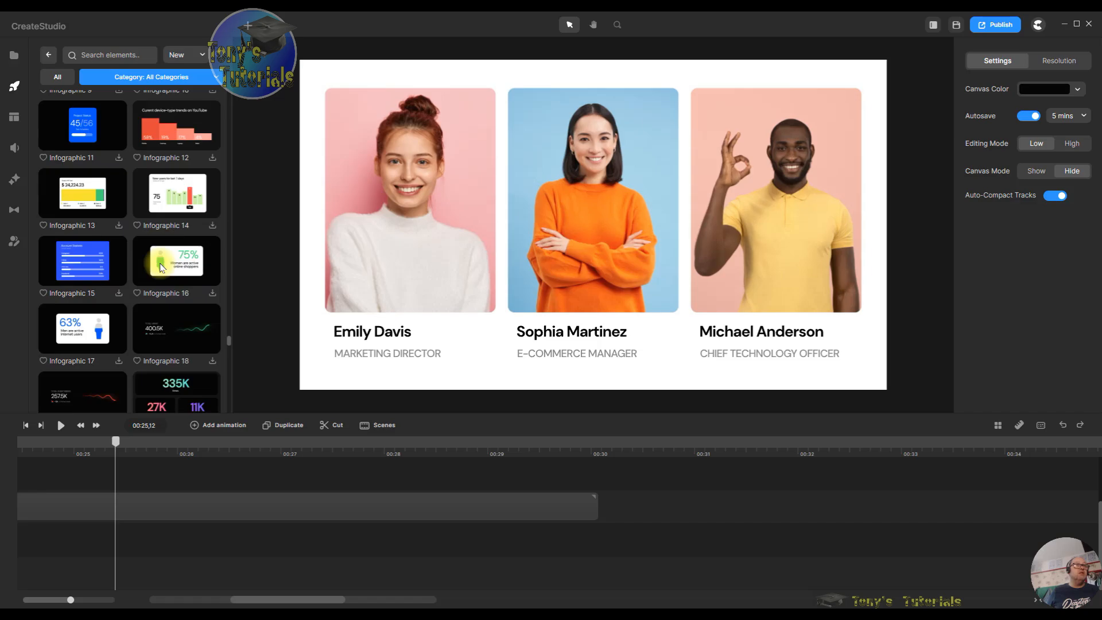
scroll(160, 267, down, 5)
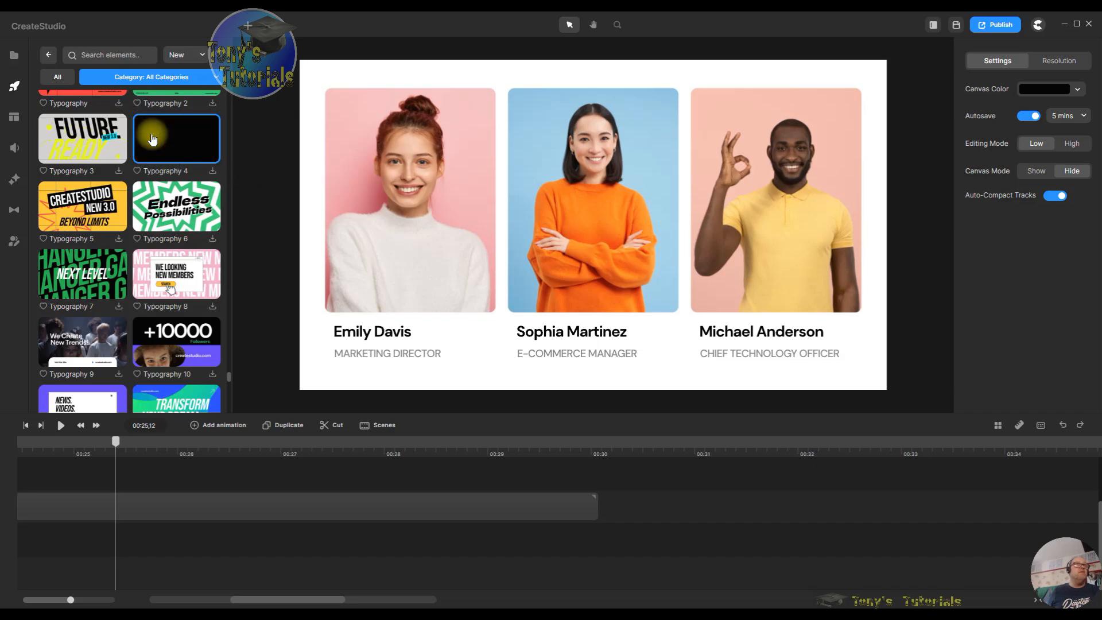
scroll(157, 256, up, 10)
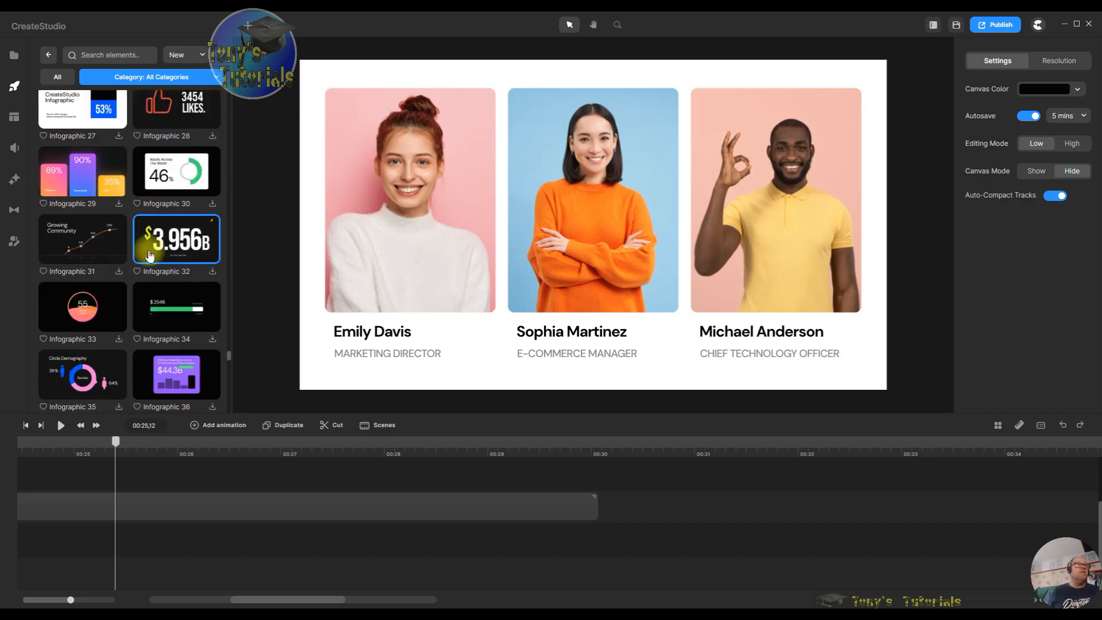
scroll(156, 257, down, 10)
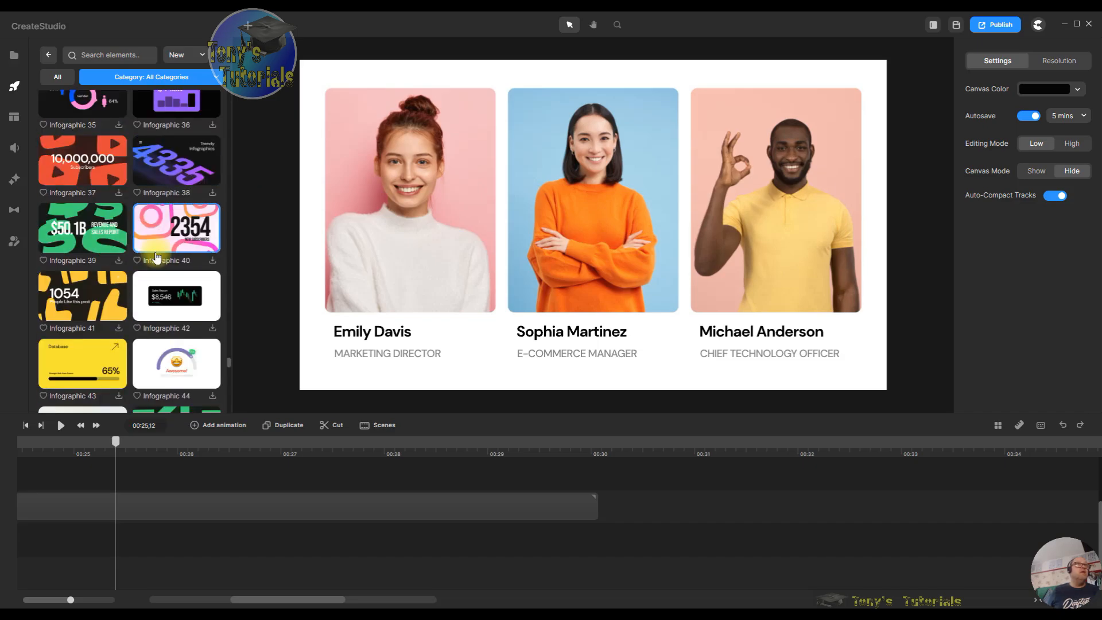
scroll(157, 257, down, 15)
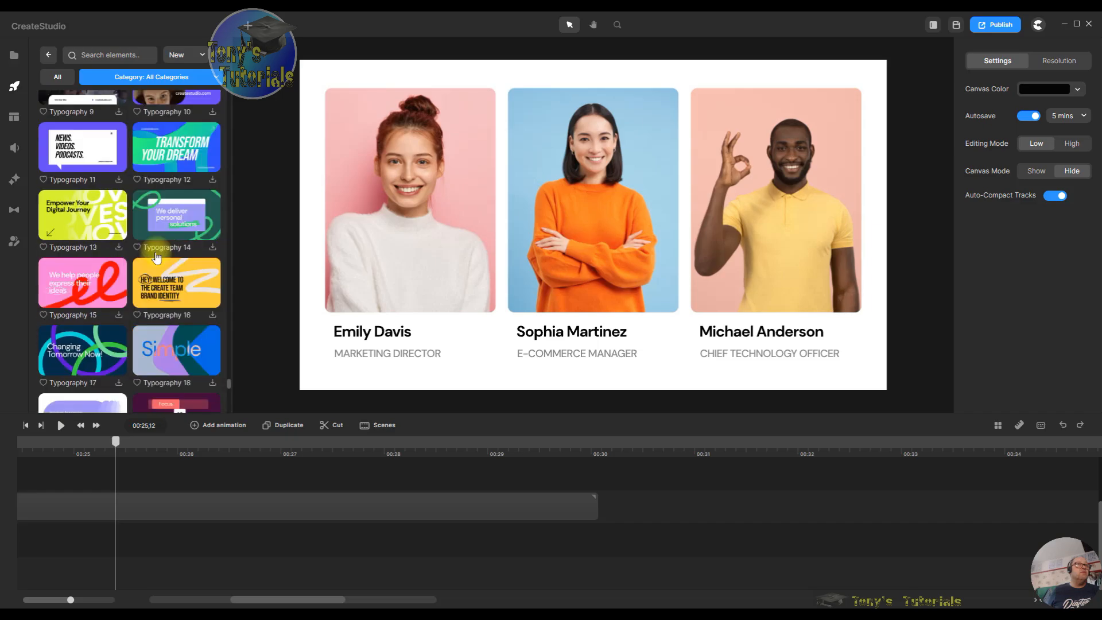
scroll(156, 256, down, 1)
scroll(156, 257, down, 13)
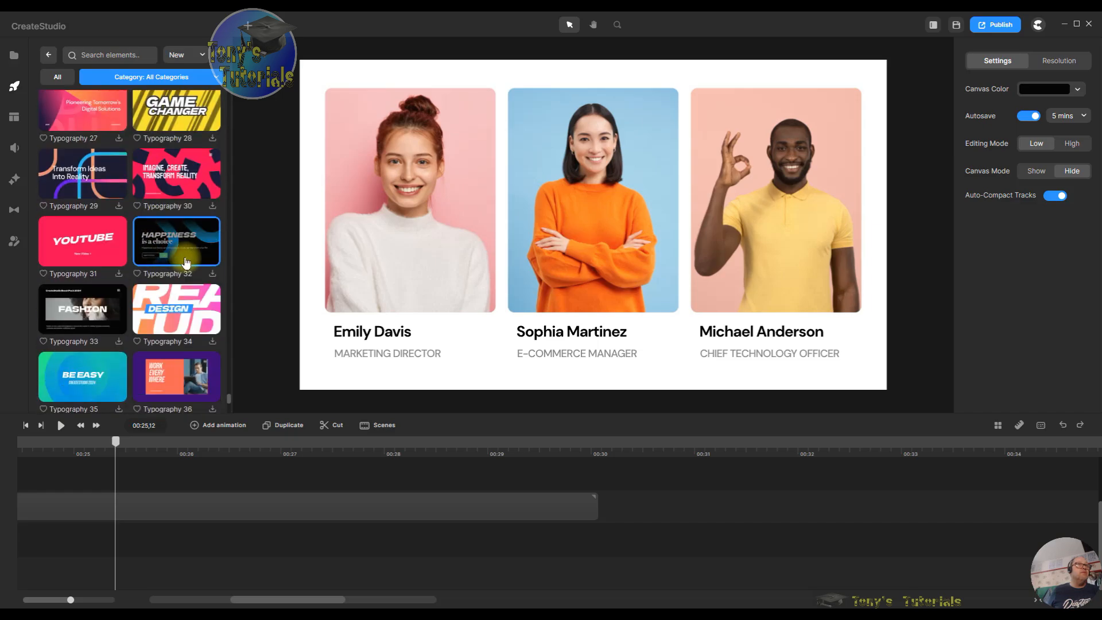
scroll(181, 273, up, 20)
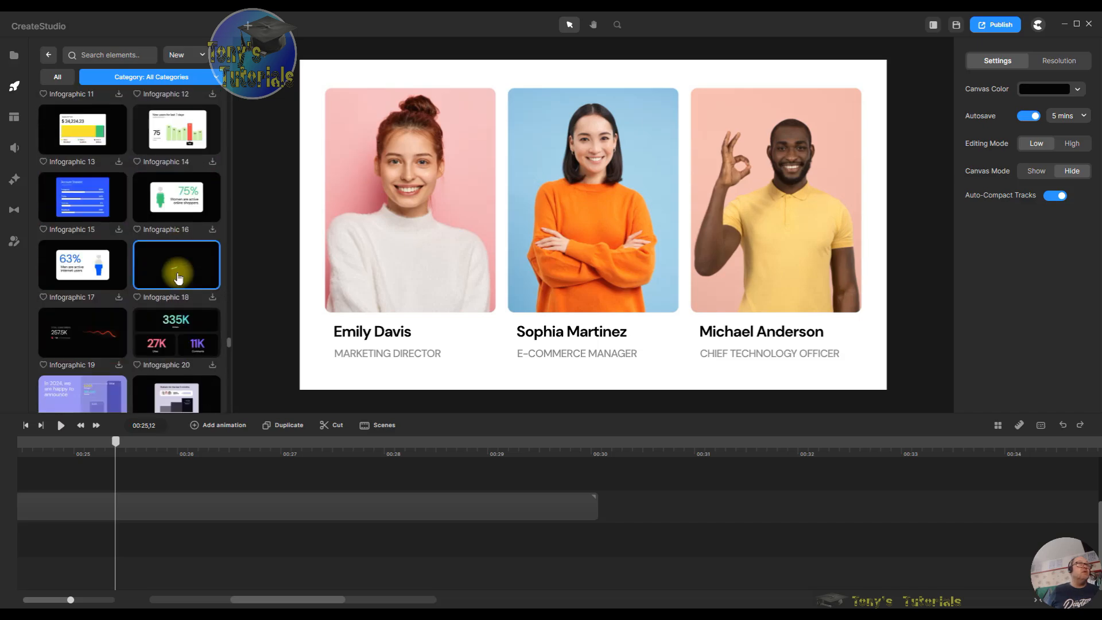
scroll(192, 322, down, 14)
scroll(190, 327, down, 20)
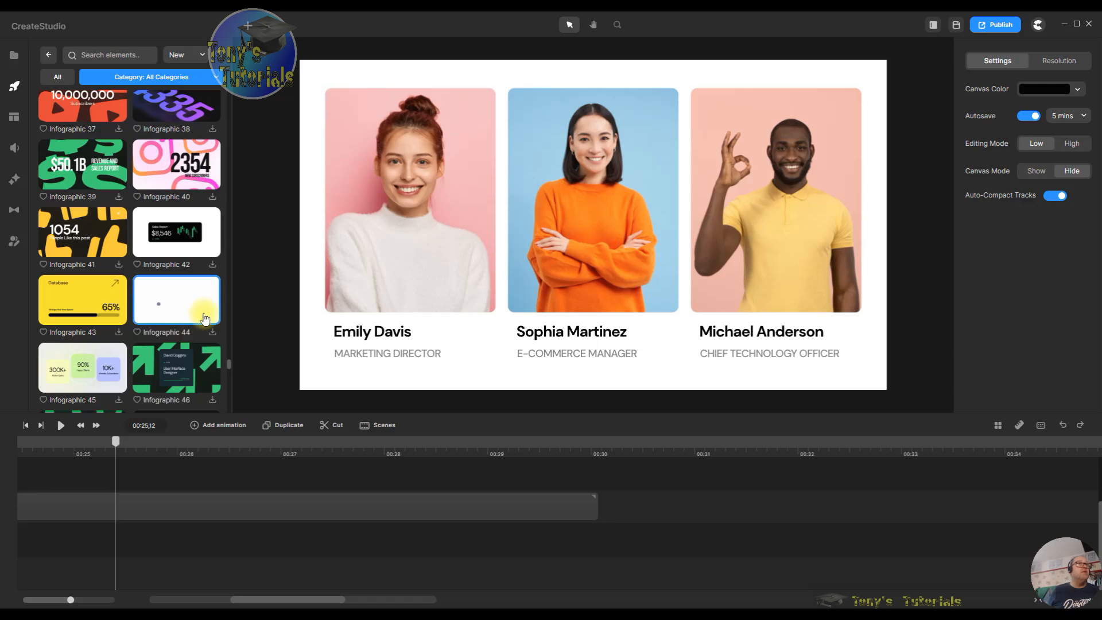
scroll(190, 327, down, 10)
scroll(192, 320, down, 10)
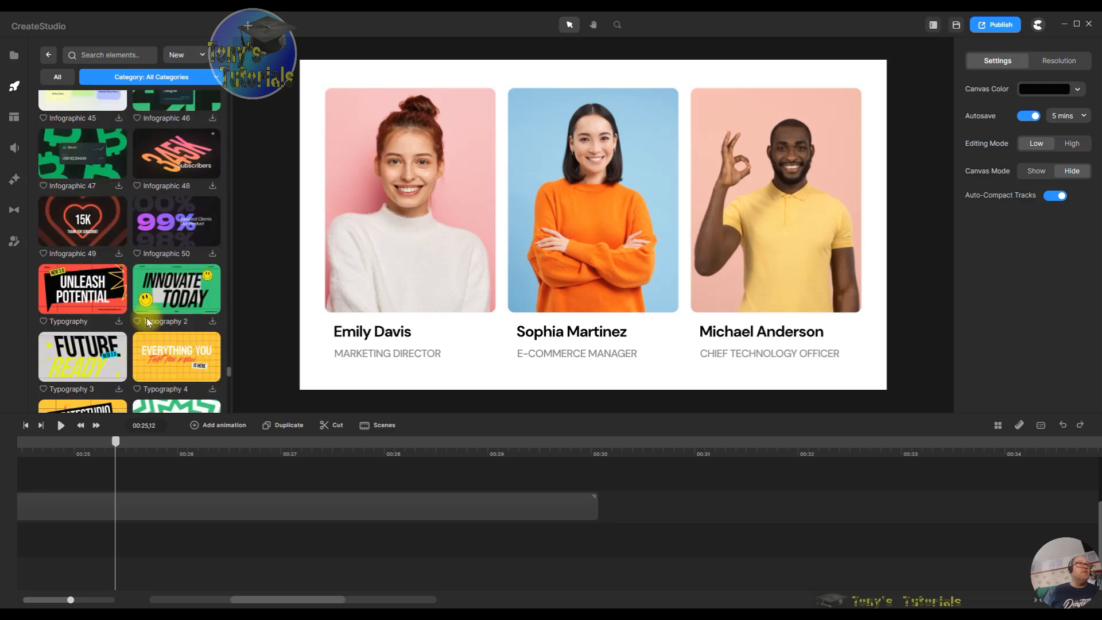
scroll(159, 327, down, 20)
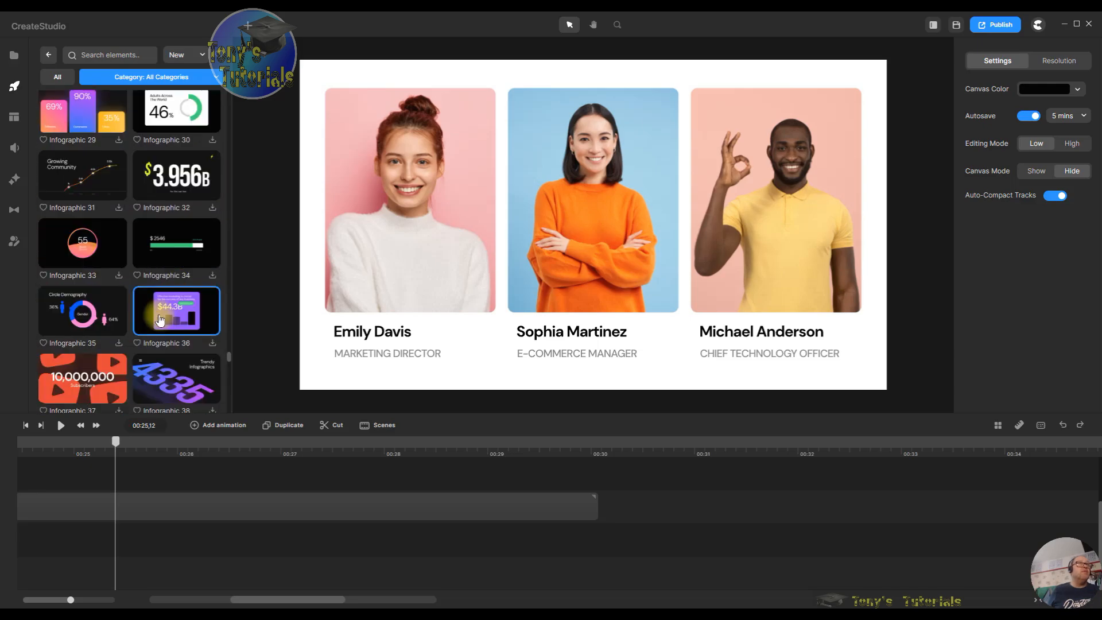
scroll(159, 317, up, 10)
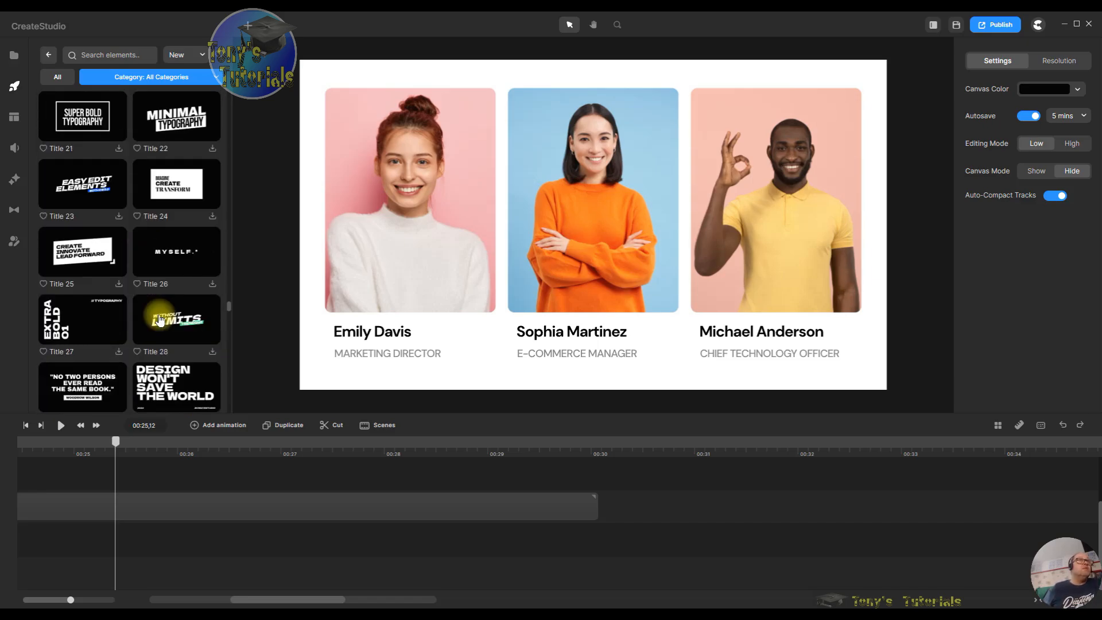
scroll(123, 290, down, 5)
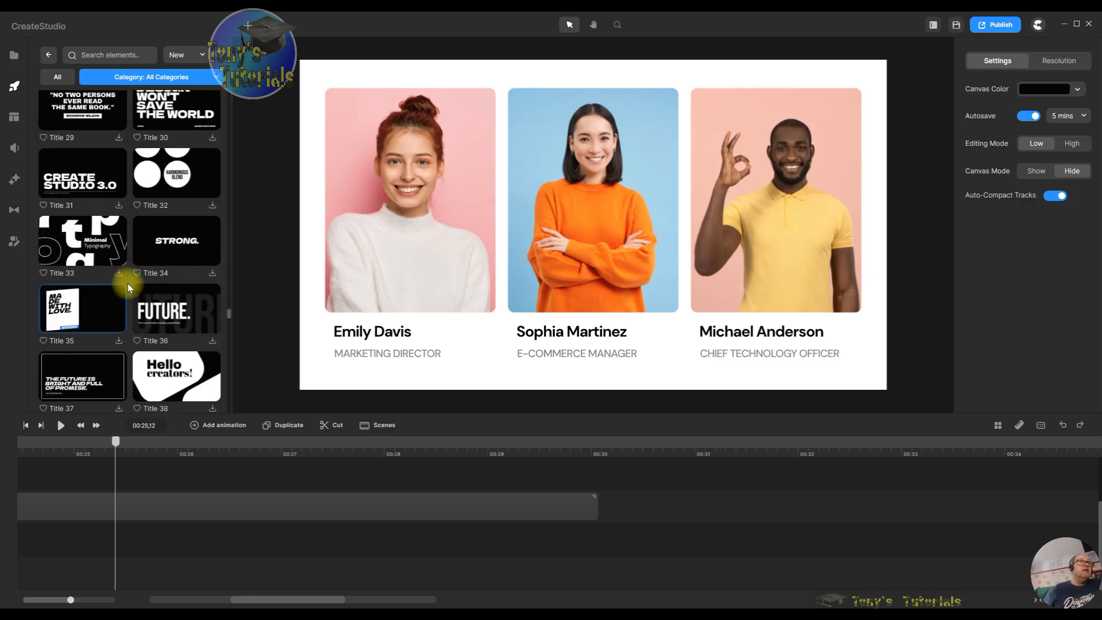
scroll(126, 288, up, 5)
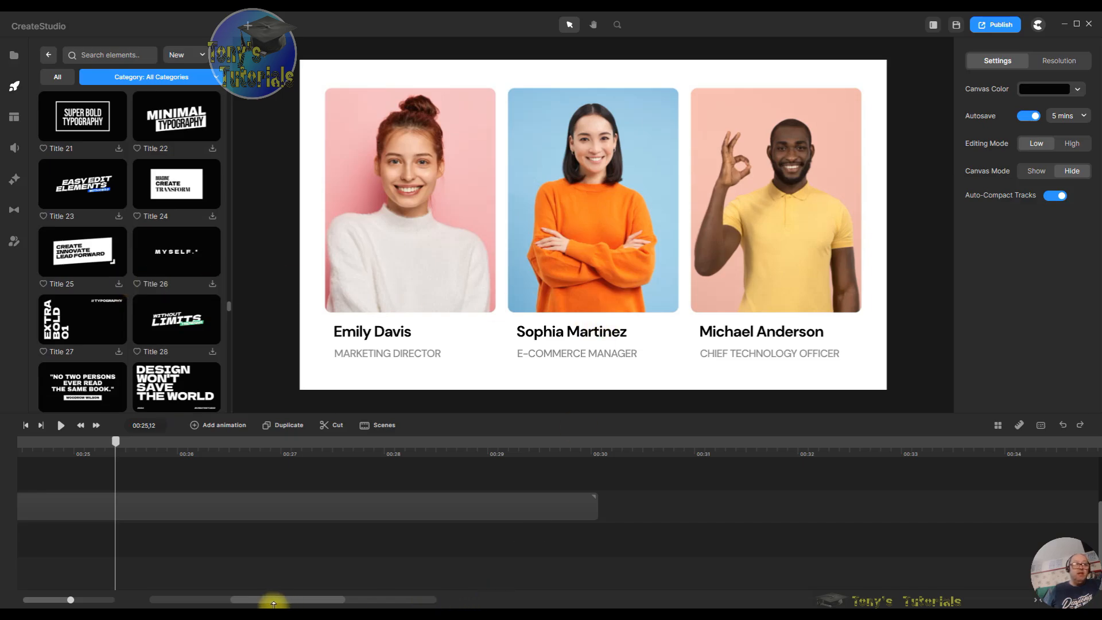
Step: Return the playhead to 00:00,00, download the Title 22 element, and add it at the start of the main timeline
drag(256, 601, 83, 585)
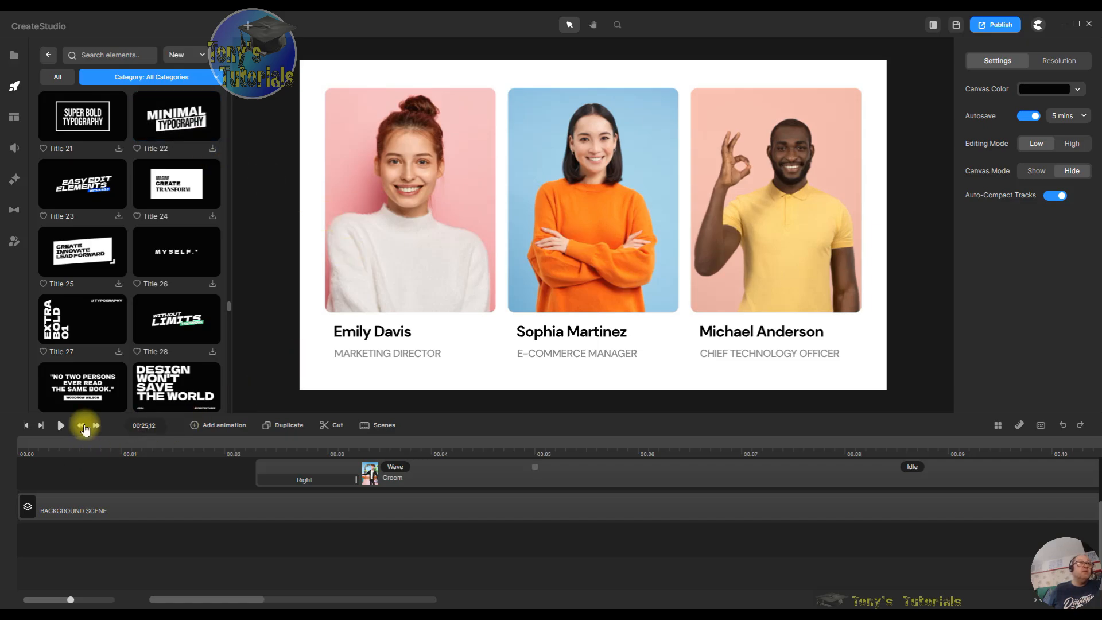
click(26, 425)
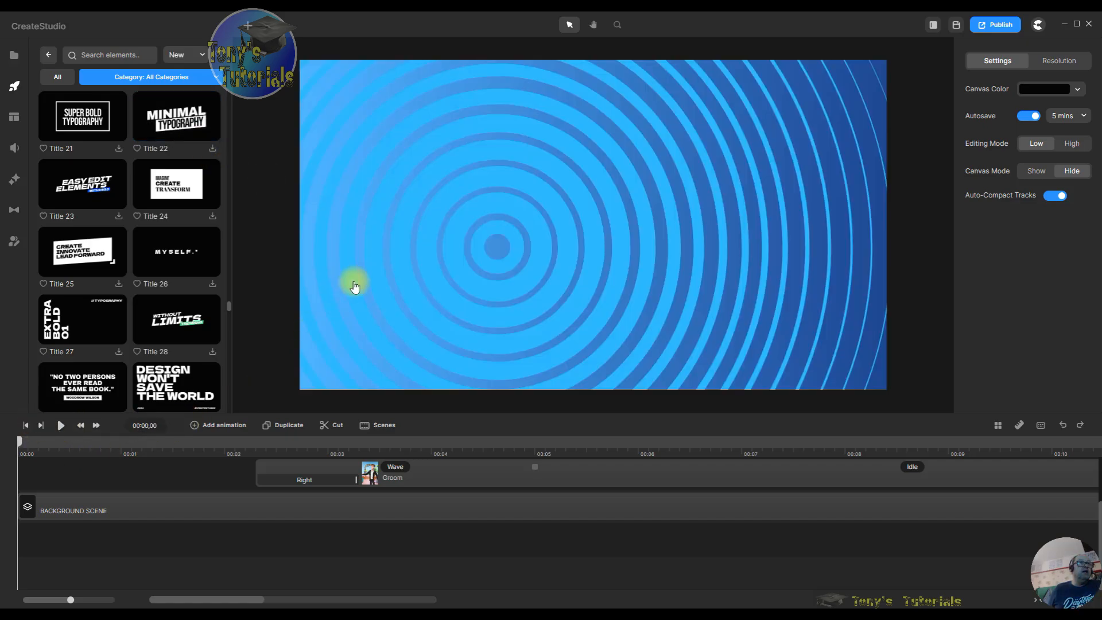
click(211, 148)
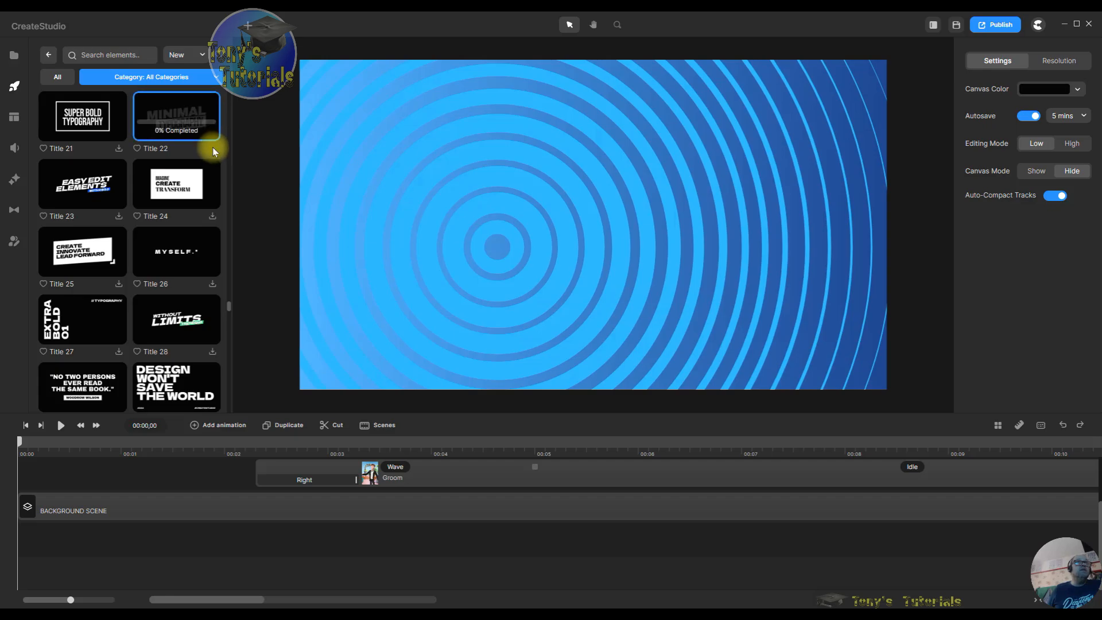
drag(213, 147, 516, 143)
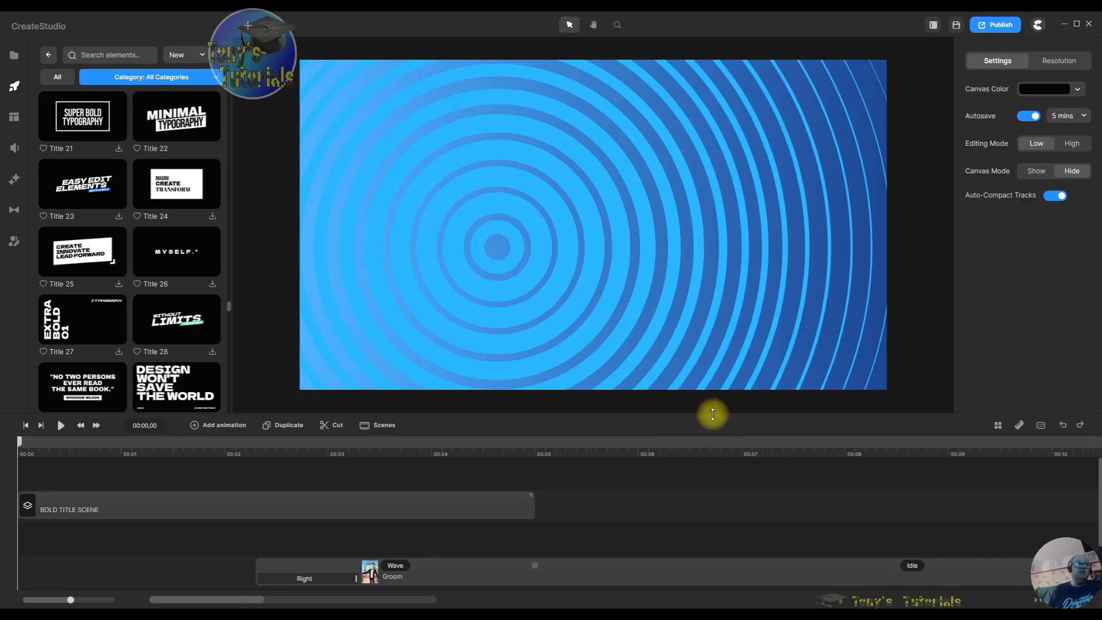
Step: Play the video from the start and shorten the bold title scene to end at about 3.2 seconds
click(62, 425)
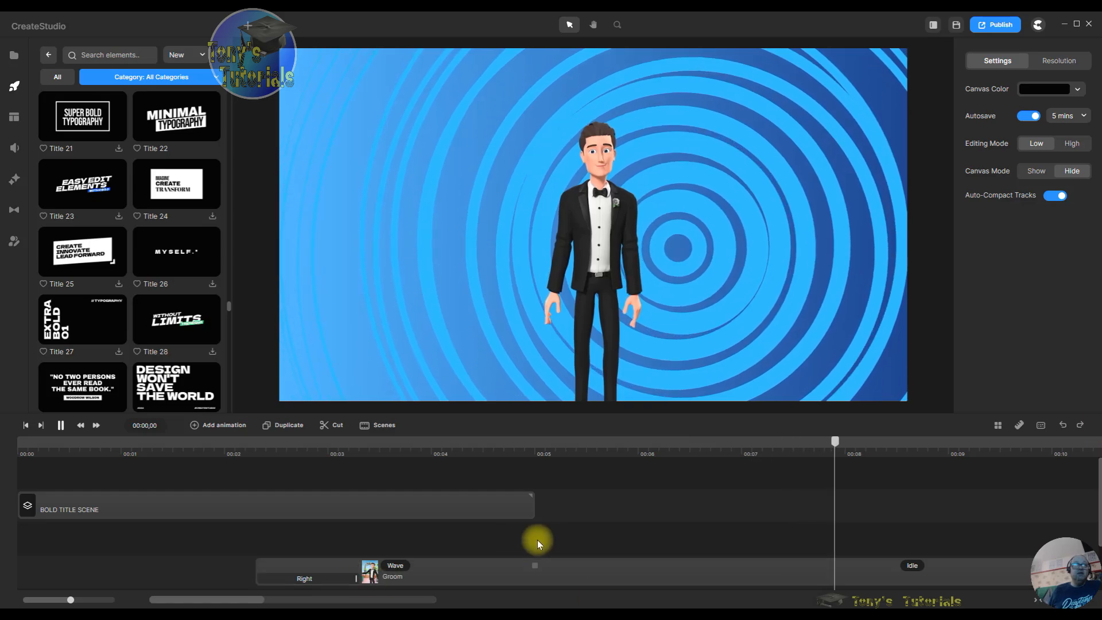
drag(532, 501, 351, 505)
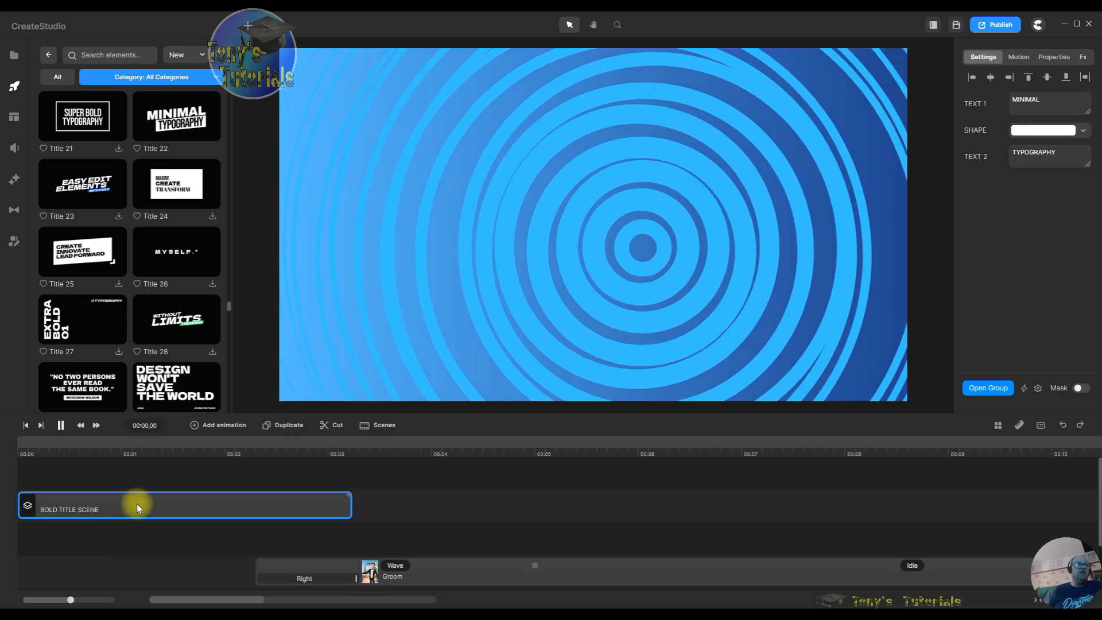
Step: Open the bold title scene, examine its text group, preview the MINIMAL TYPOGRAPHY animation from its first keyframe, and return to the main timeline
double_click(136, 504)
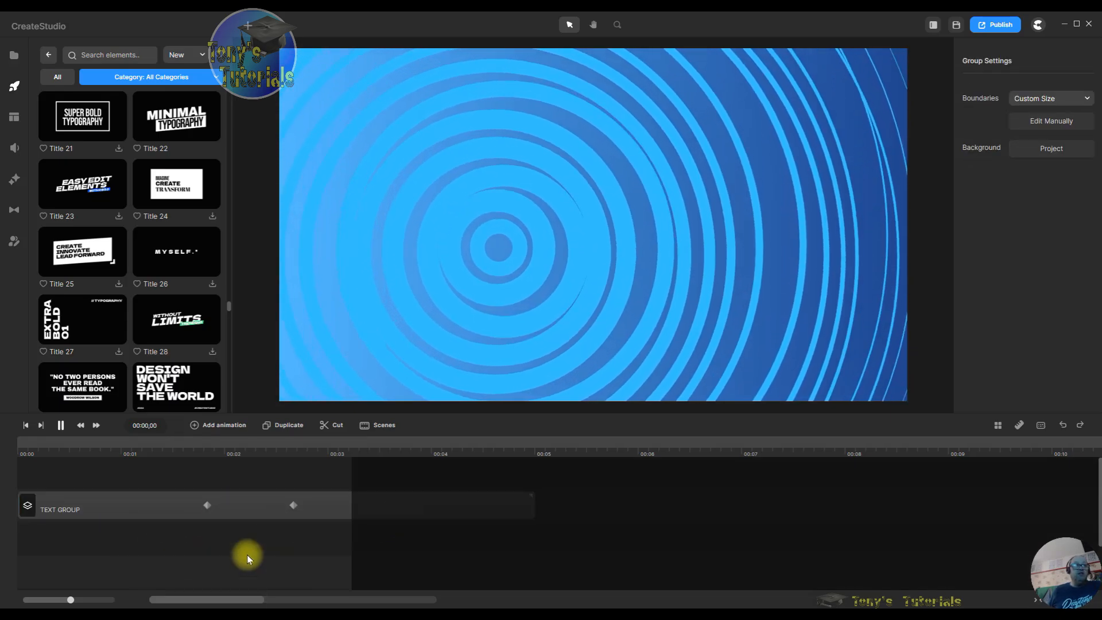
click(159, 508)
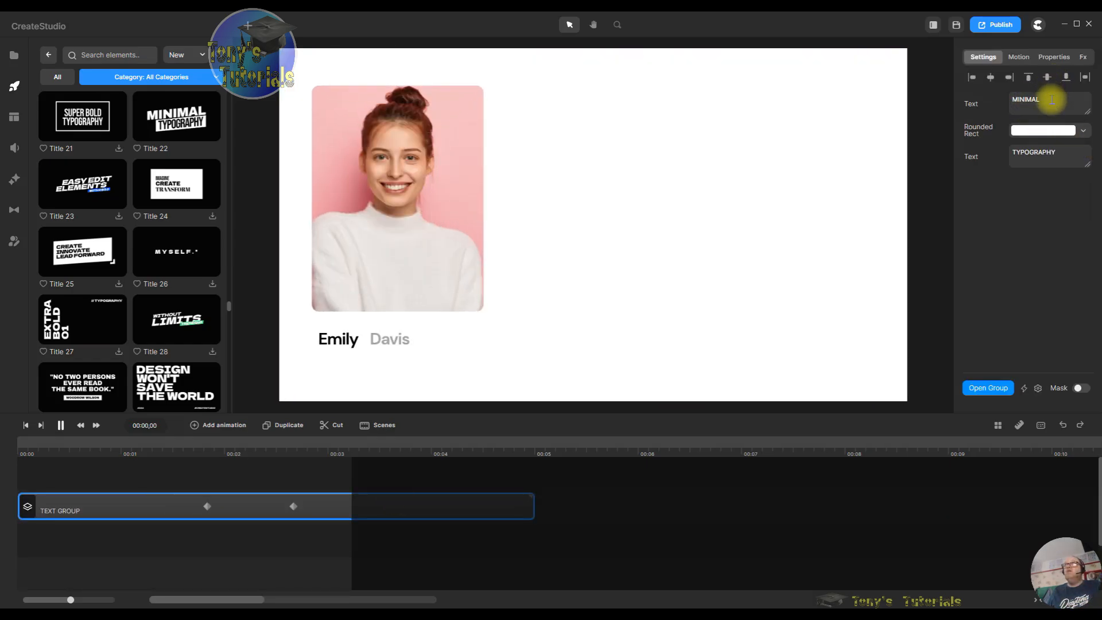
click(1051, 100)
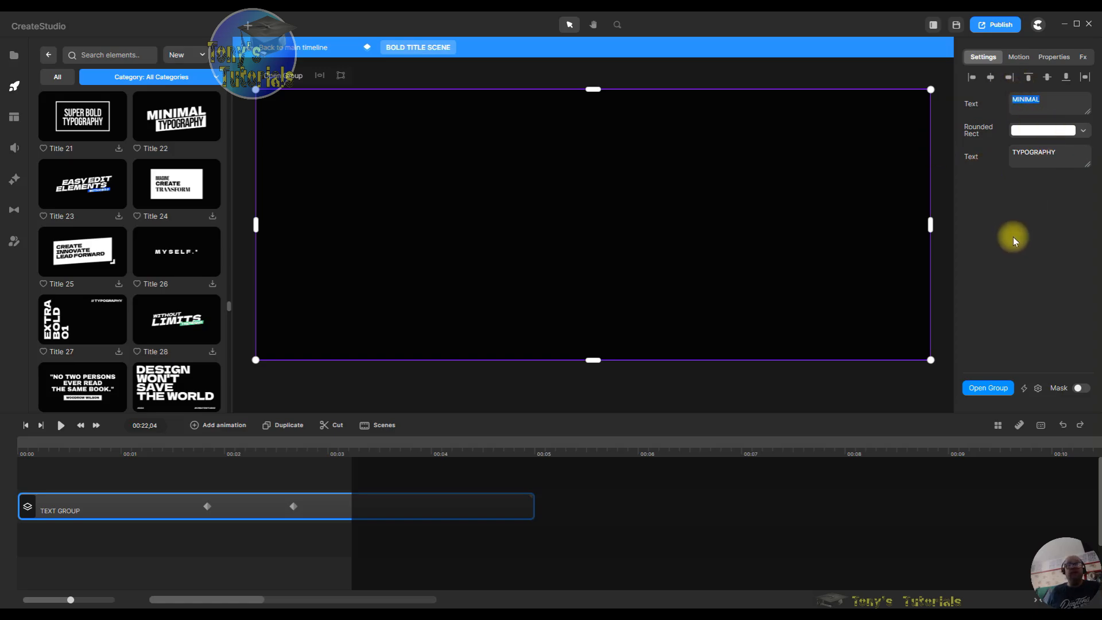
click(205, 509)
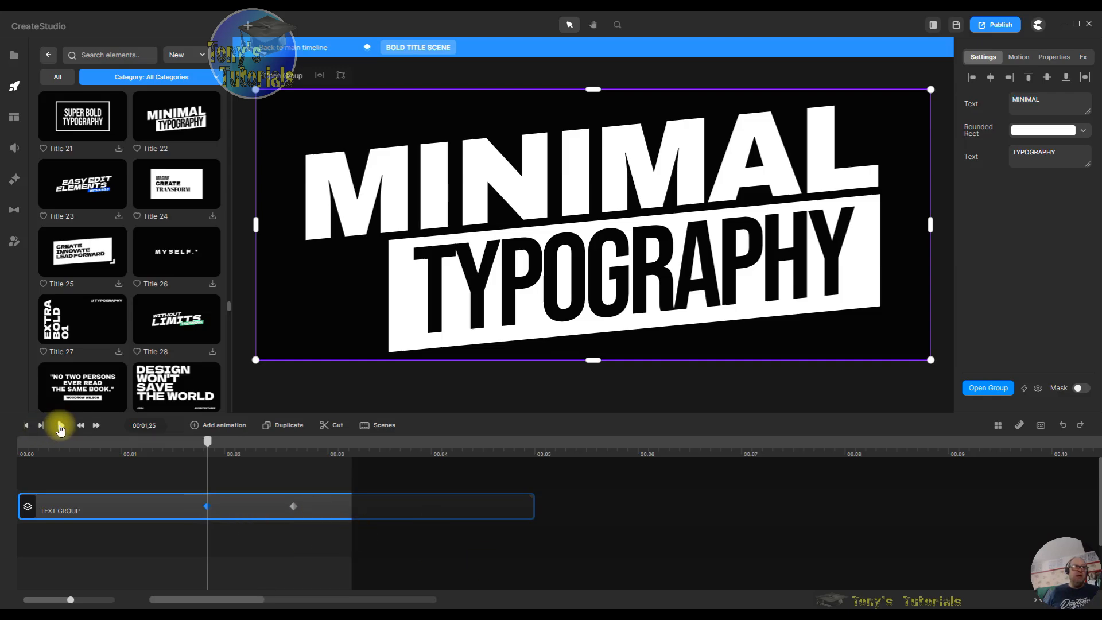
click(60, 426)
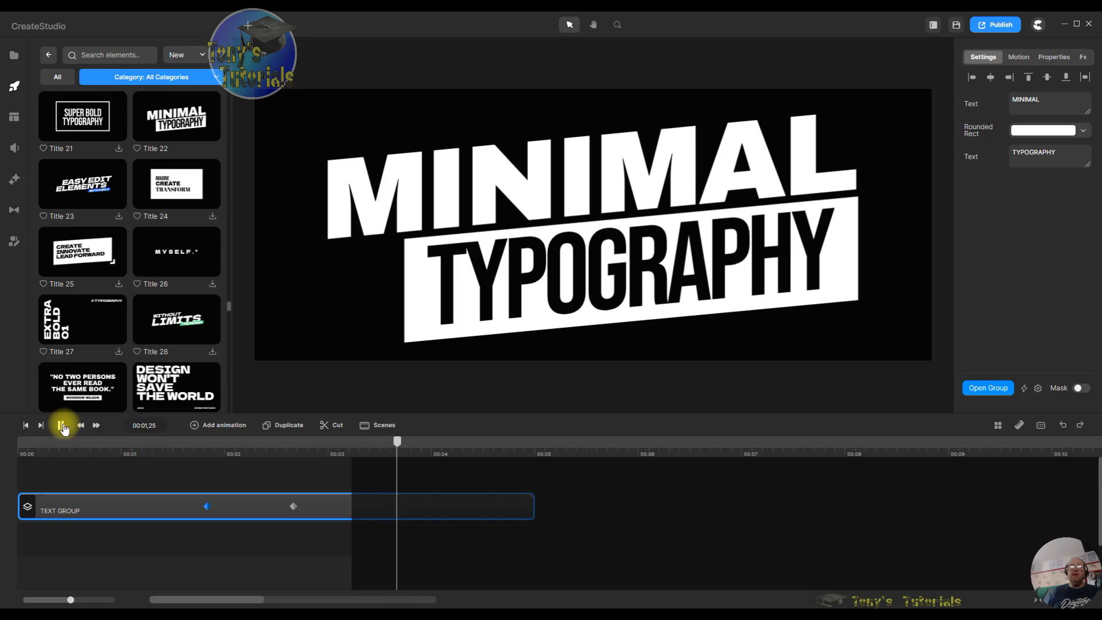
click(60, 425)
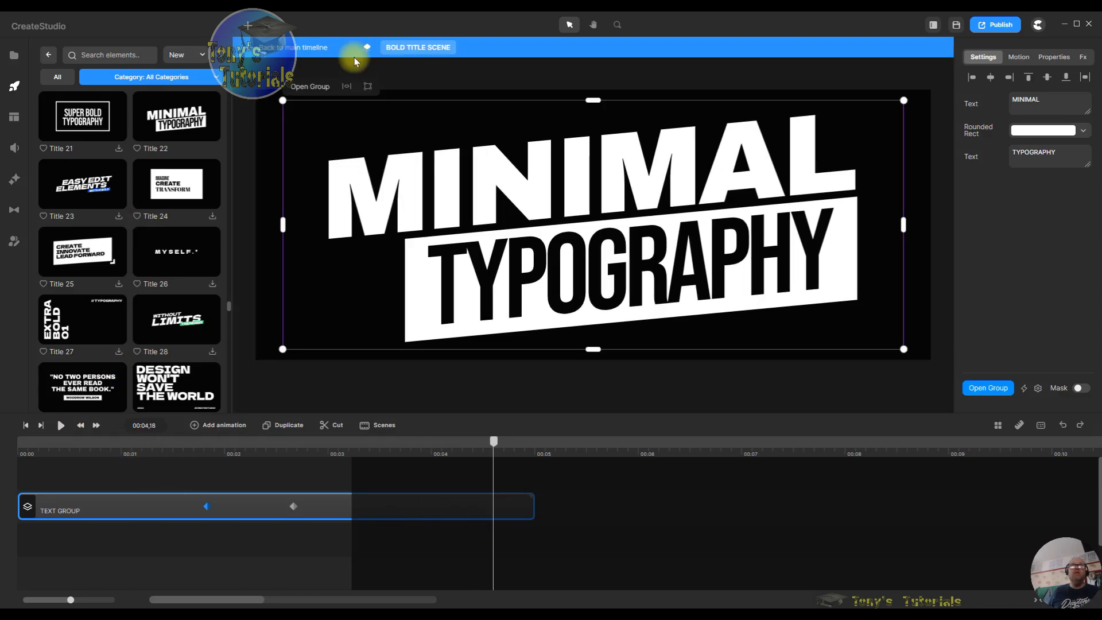
click(298, 49)
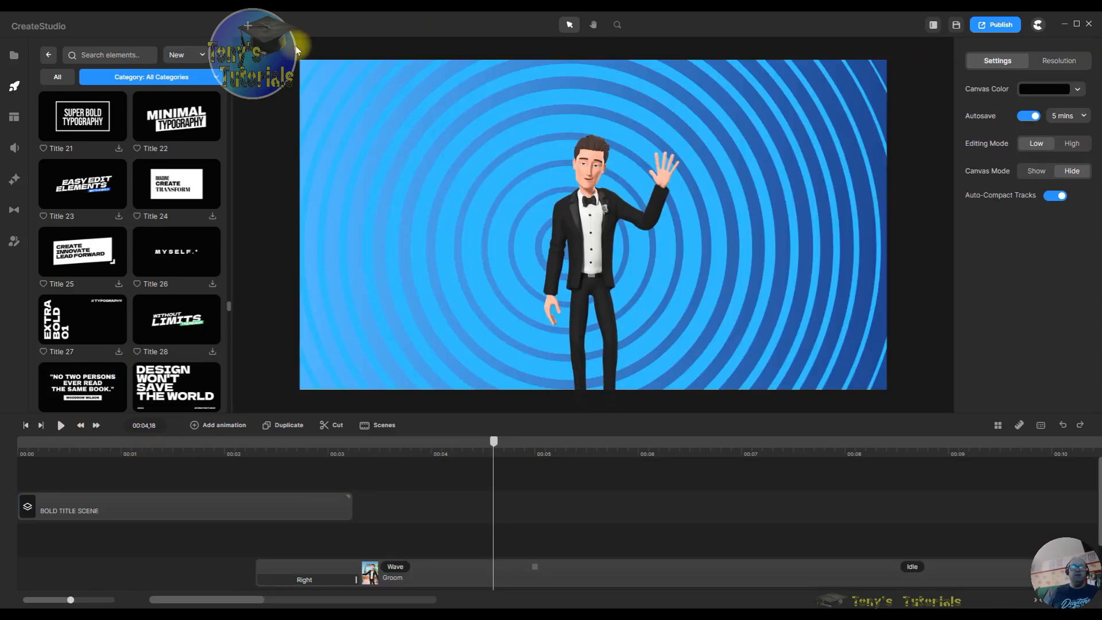
Step: Play the main timeline from the start to review the opening title and groom, and stop playback
click(26, 427)
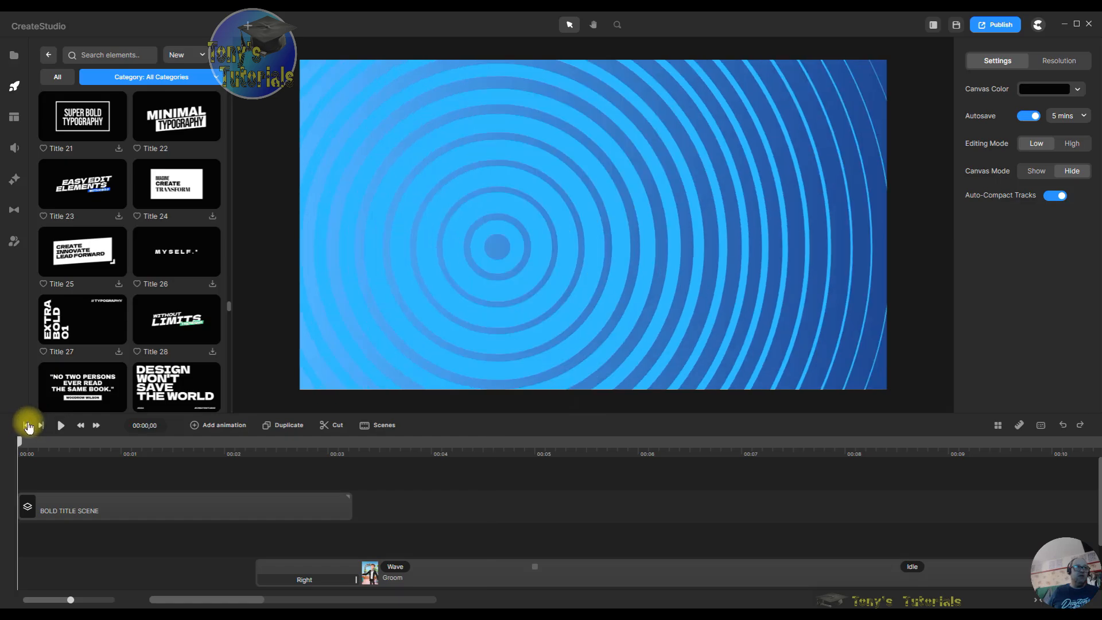
click(62, 427)
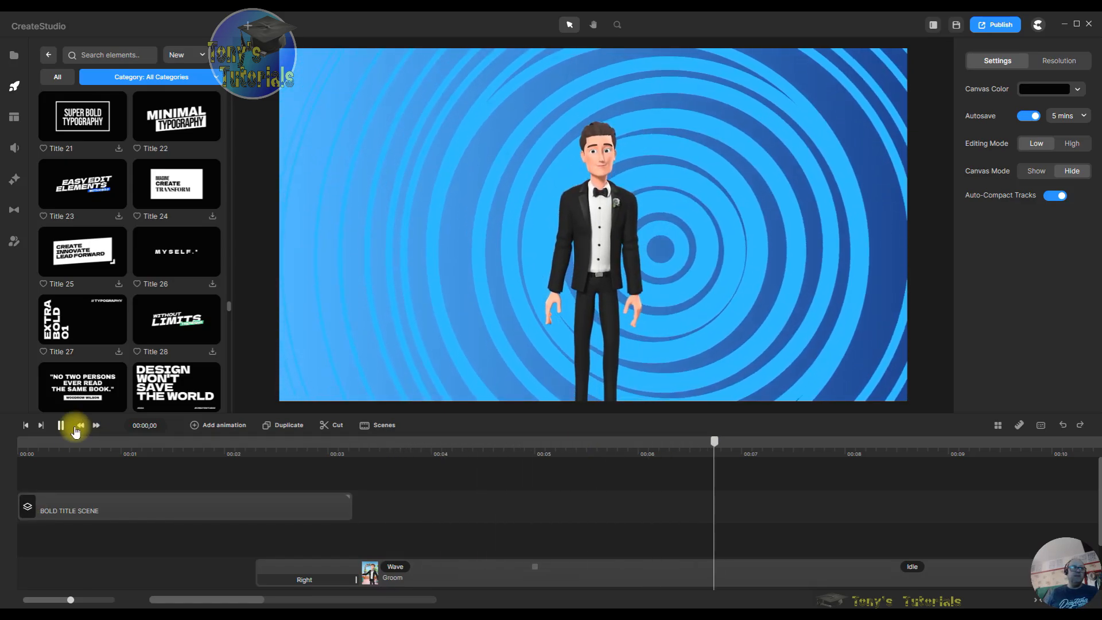
click(61, 425)
Step: Open the text group inside the bold title scene and change the TYPOGRAPHY line to "Moves"
double_click(99, 512)
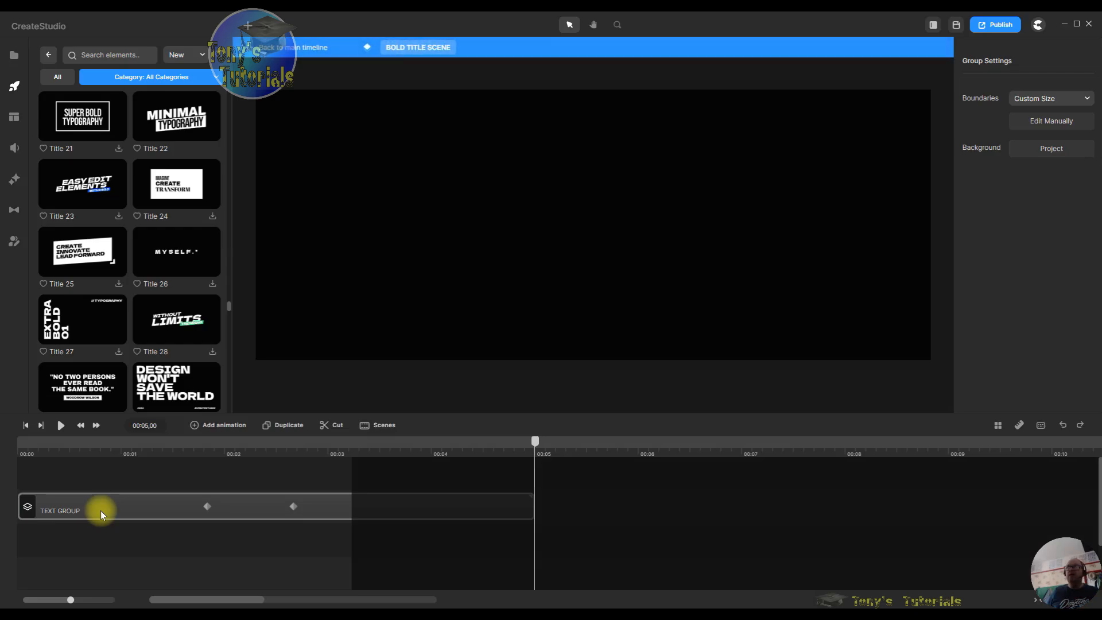
double_click(250, 515)
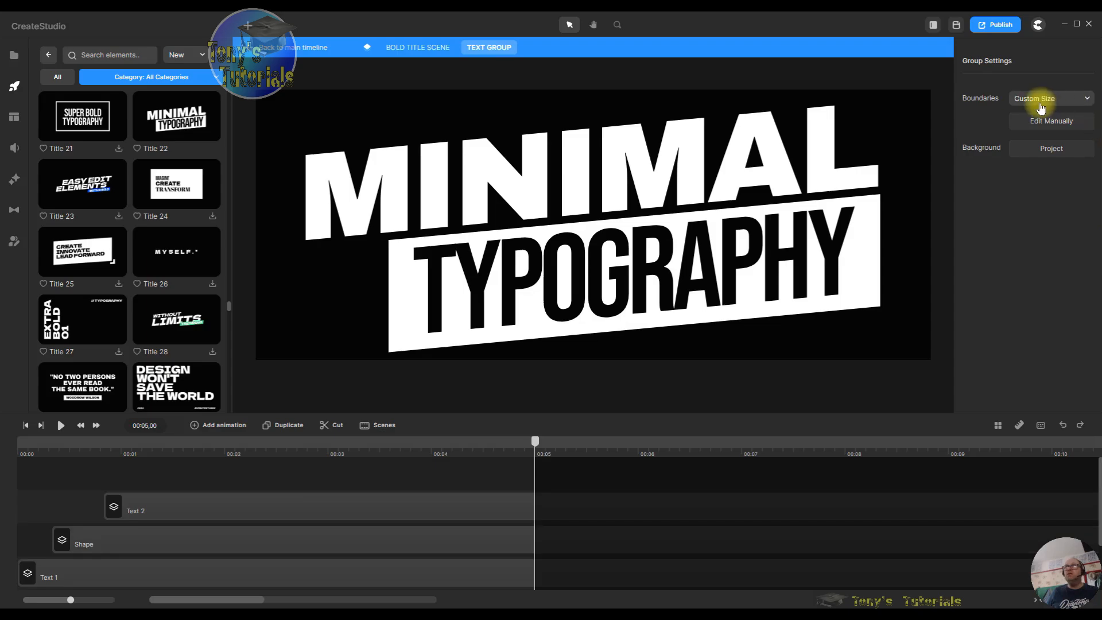
click(692, 303)
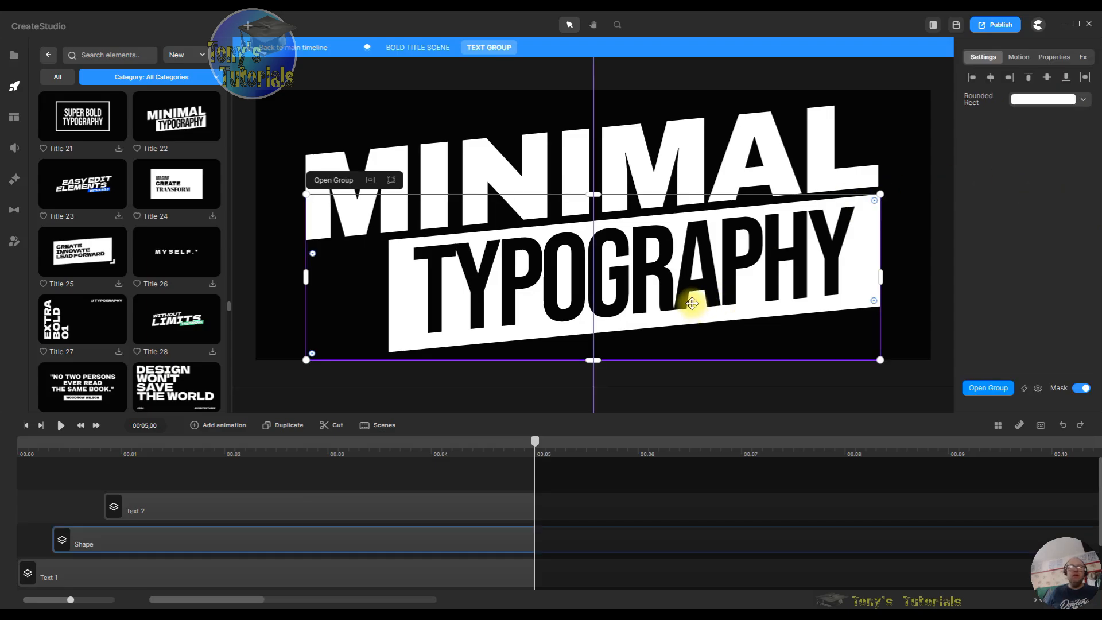
click(182, 510)
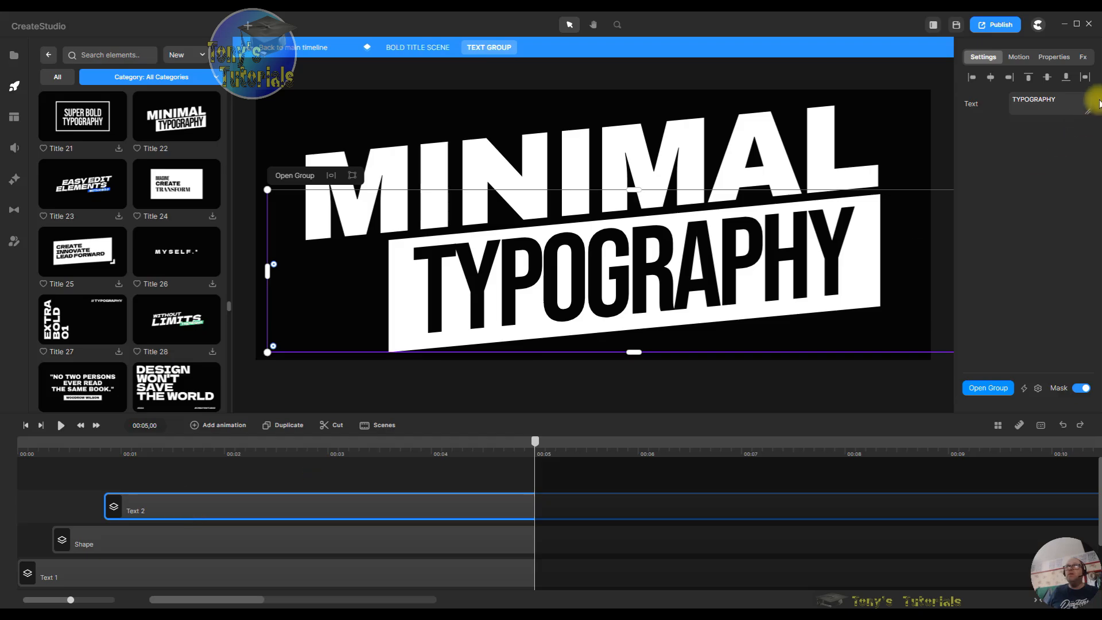
double_click(1065, 100)
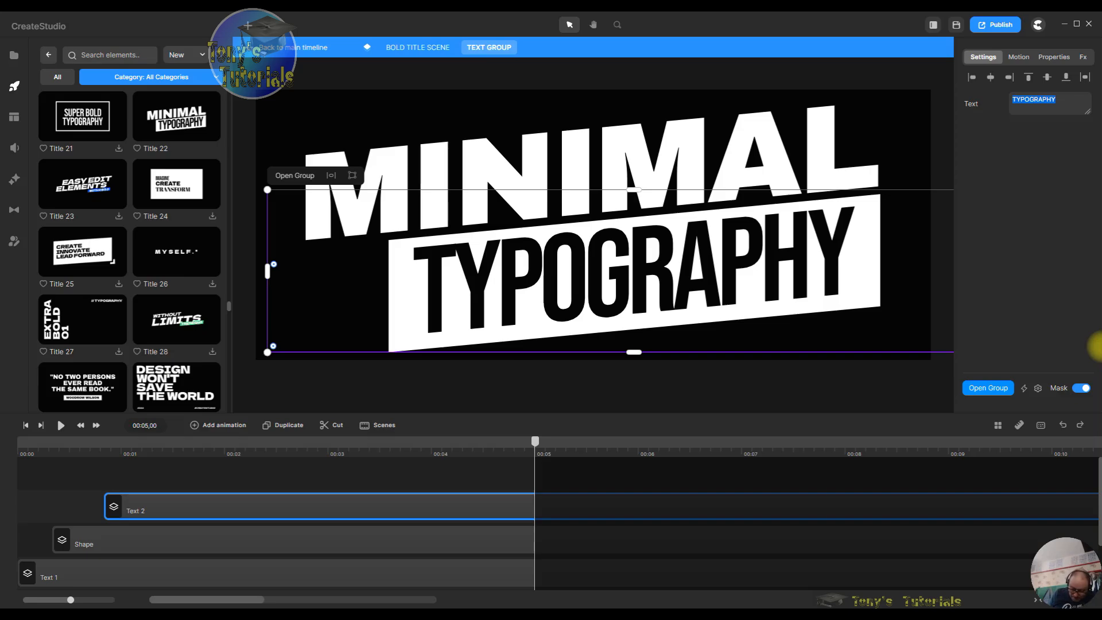
text(Moves)
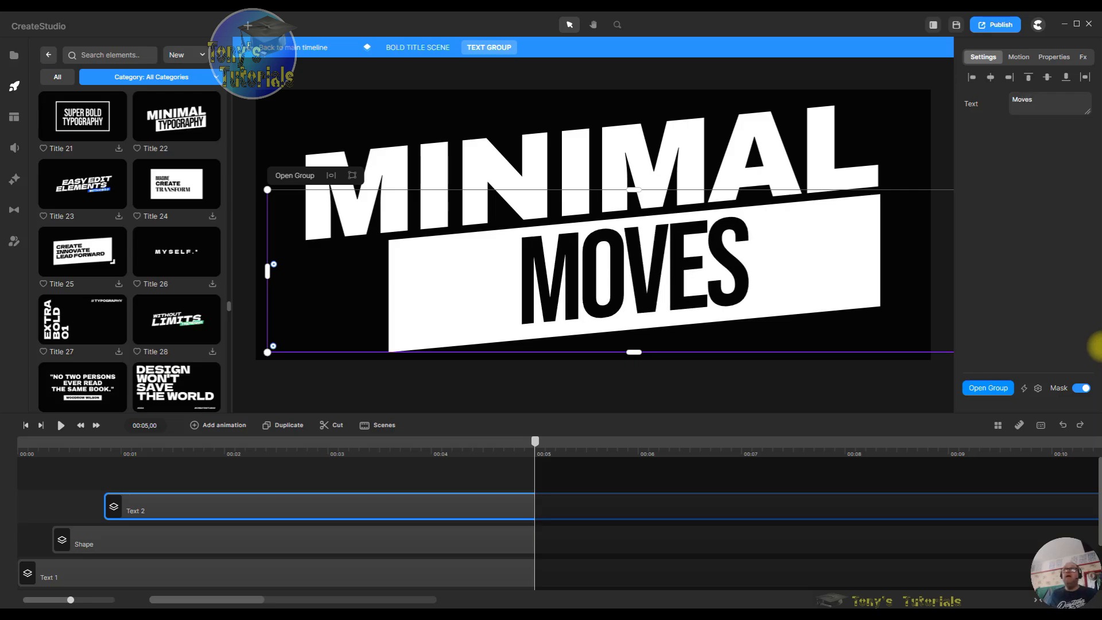
Step: Change the MINIMAL line of the title's text group to "Your best"
click(723, 152)
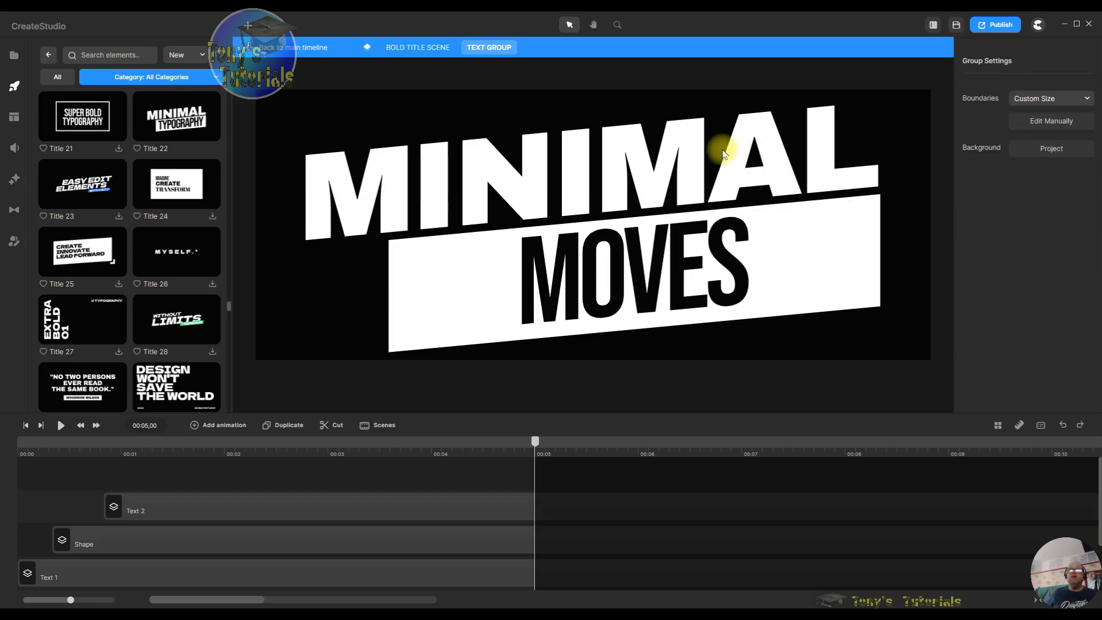
click(702, 165)
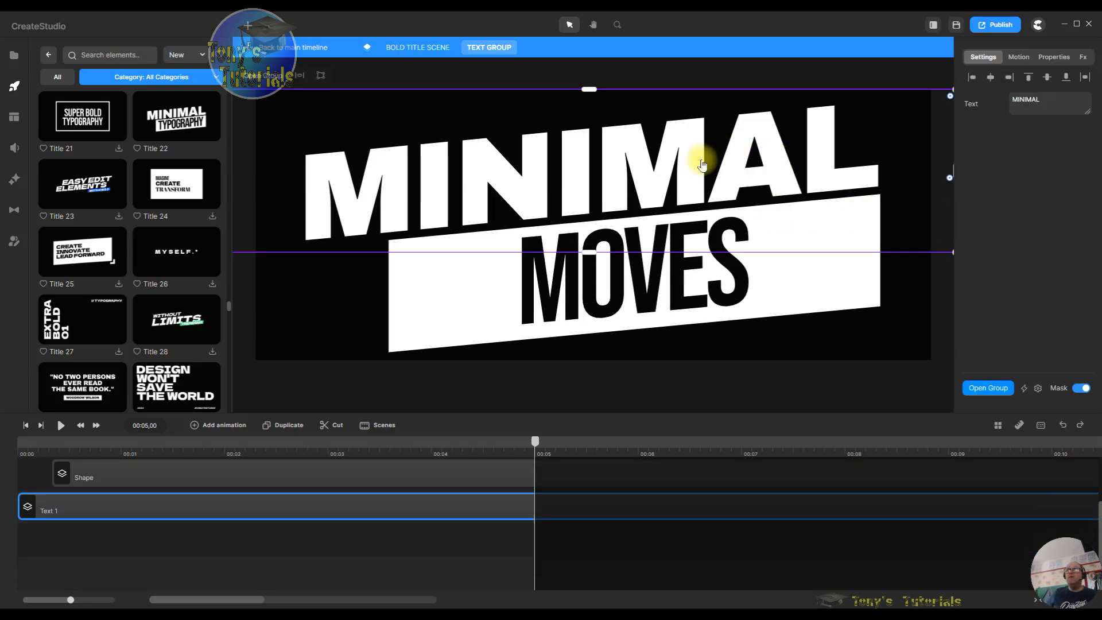
double_click(1050, 101)
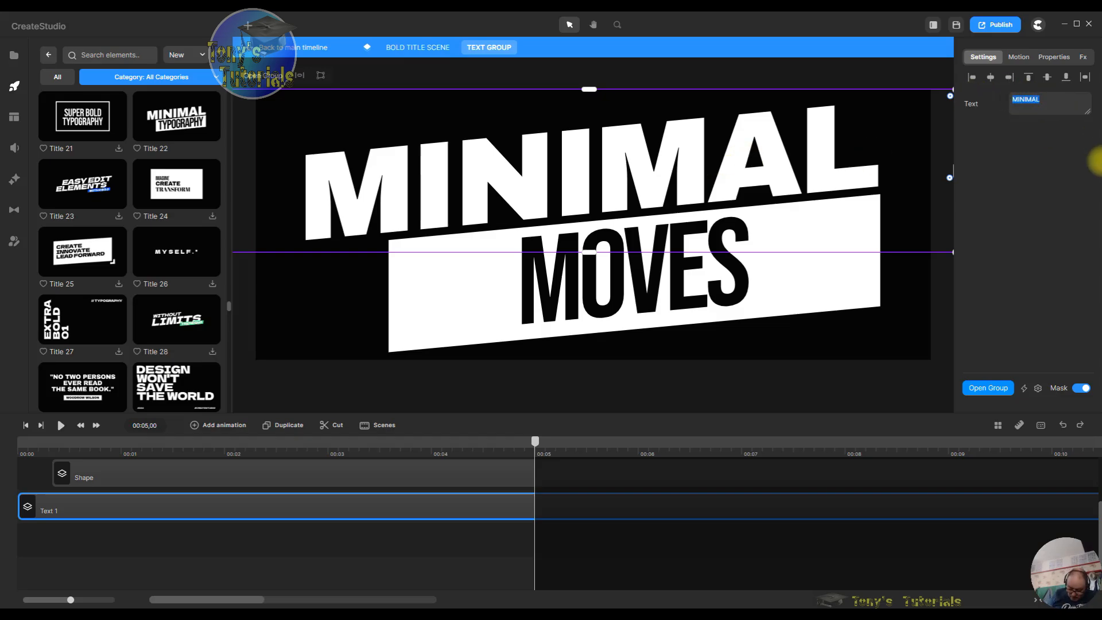
text(Your )
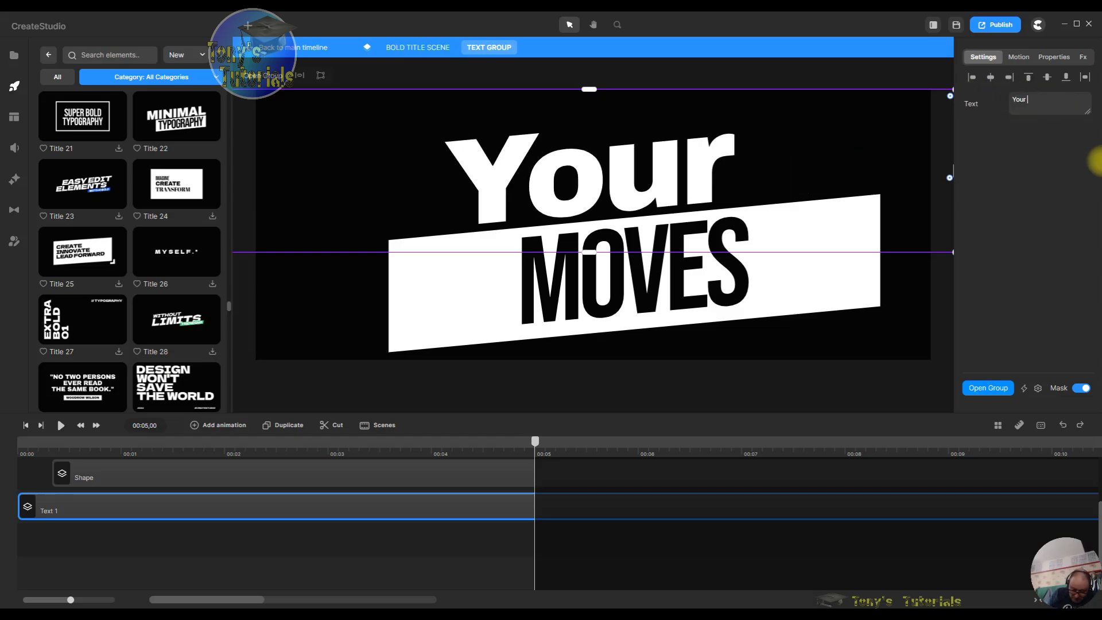
text(best)
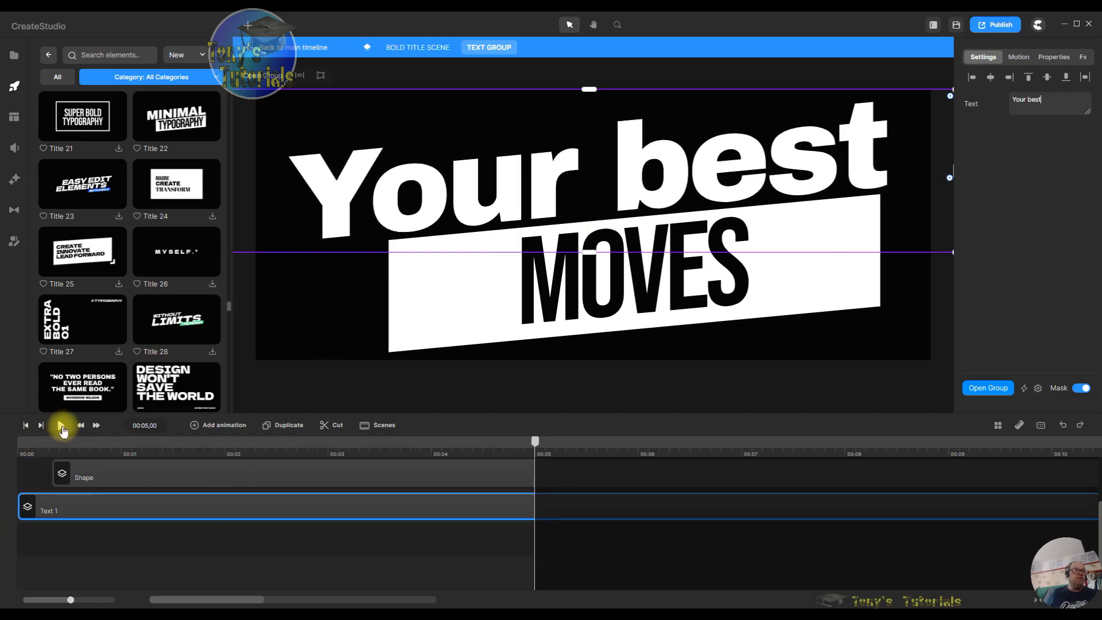
Step: Return to the main timeline and play the video from 00:00,00 through the groom, transition, slide and social media scenes
click(25, 425)
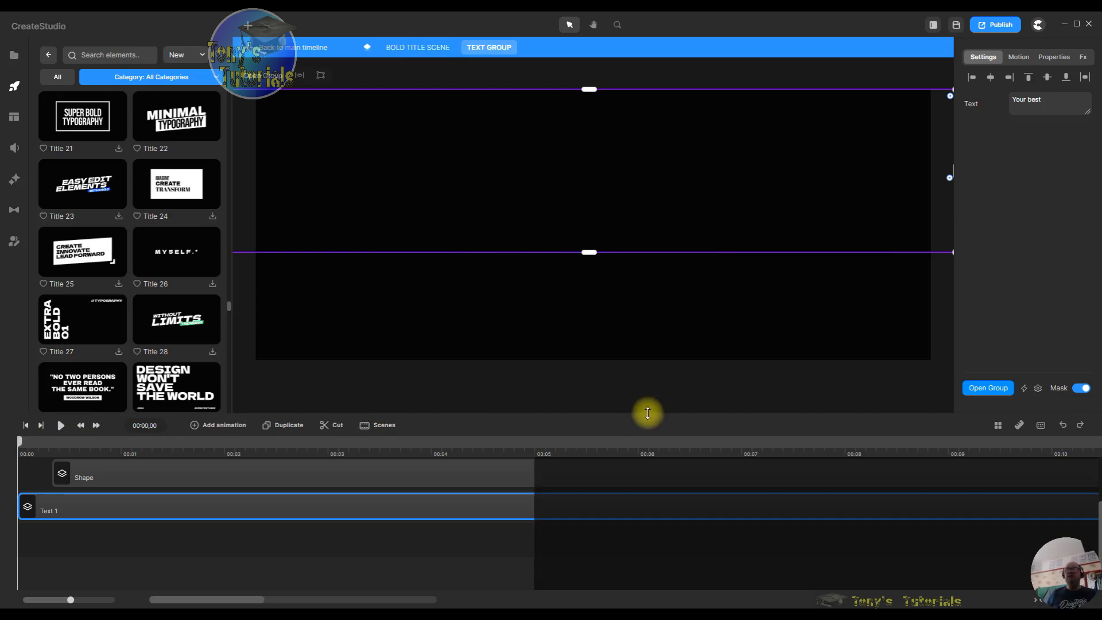
click(410, 46)
click(315, 49)
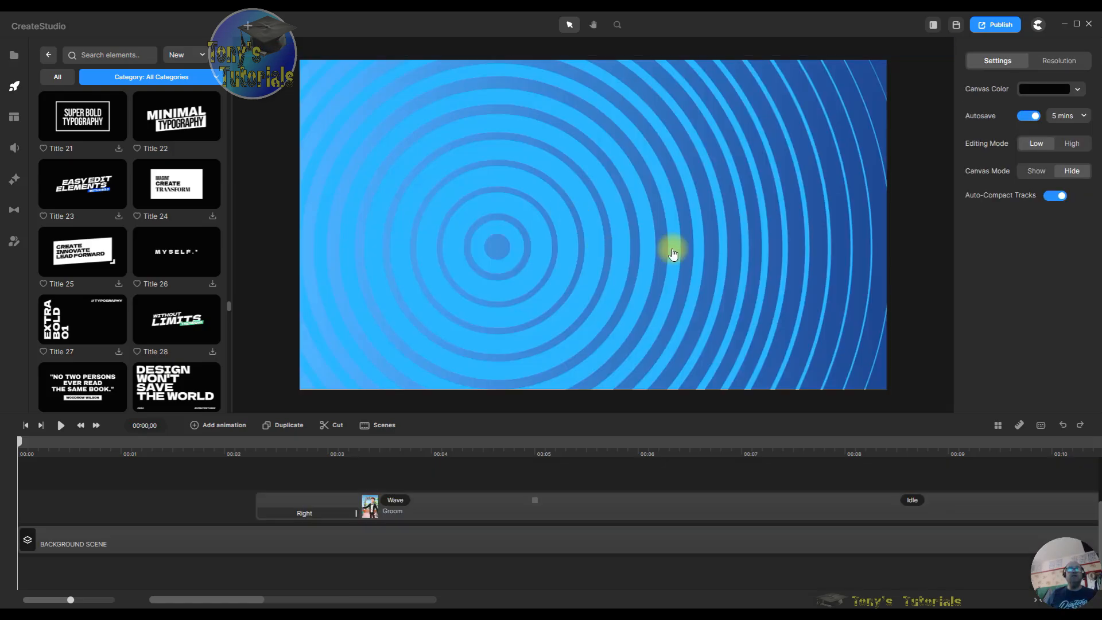
click(61, 425)
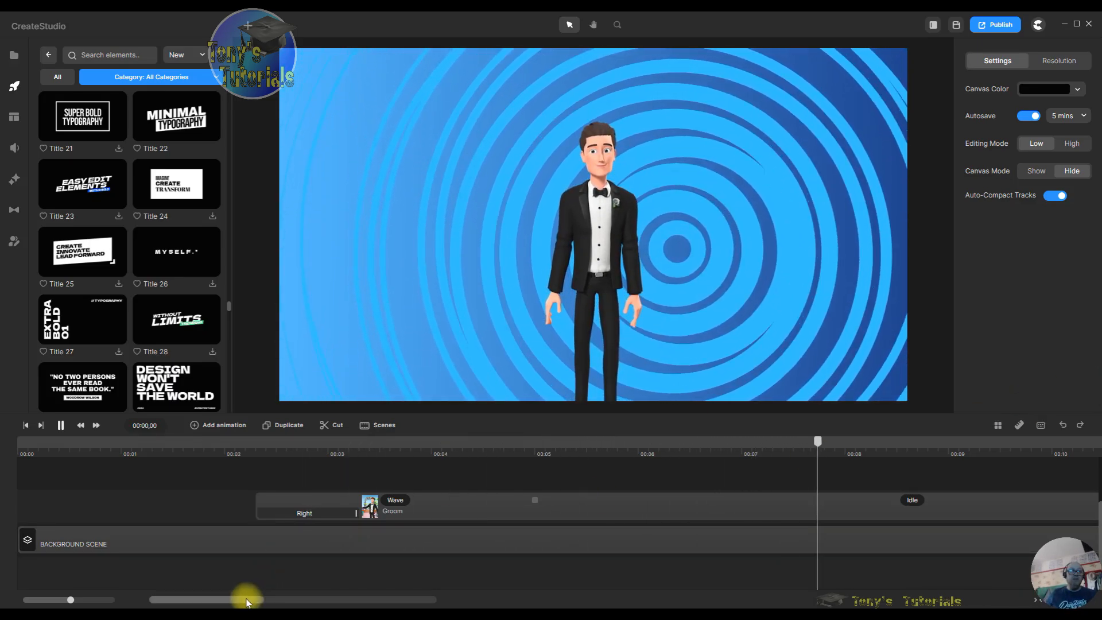
key(space)
mouse_move(247, 599)
mouse_down()
mouse_move(274, 601)
mouse_move(261, 604)
mouse_up()
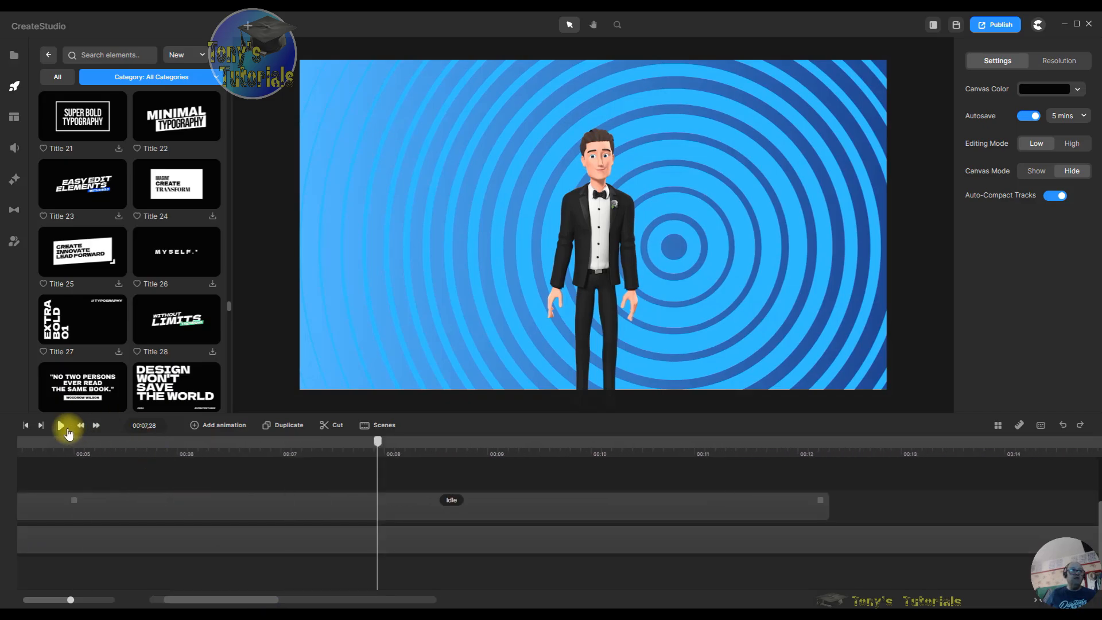
click(68, 434)
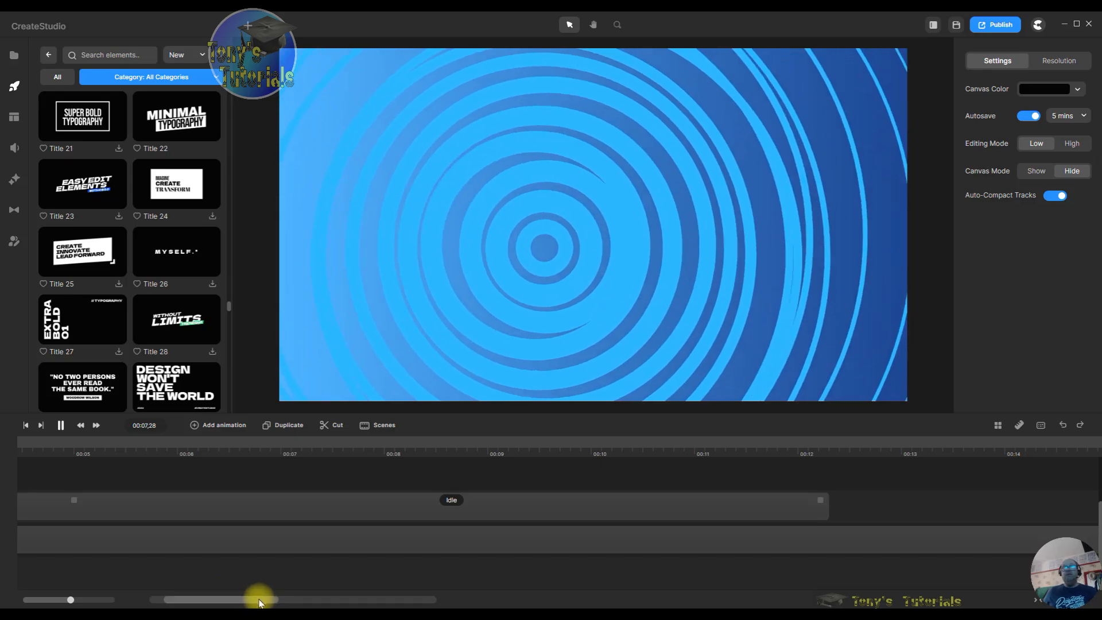
drag(253, 601, 276, 604)
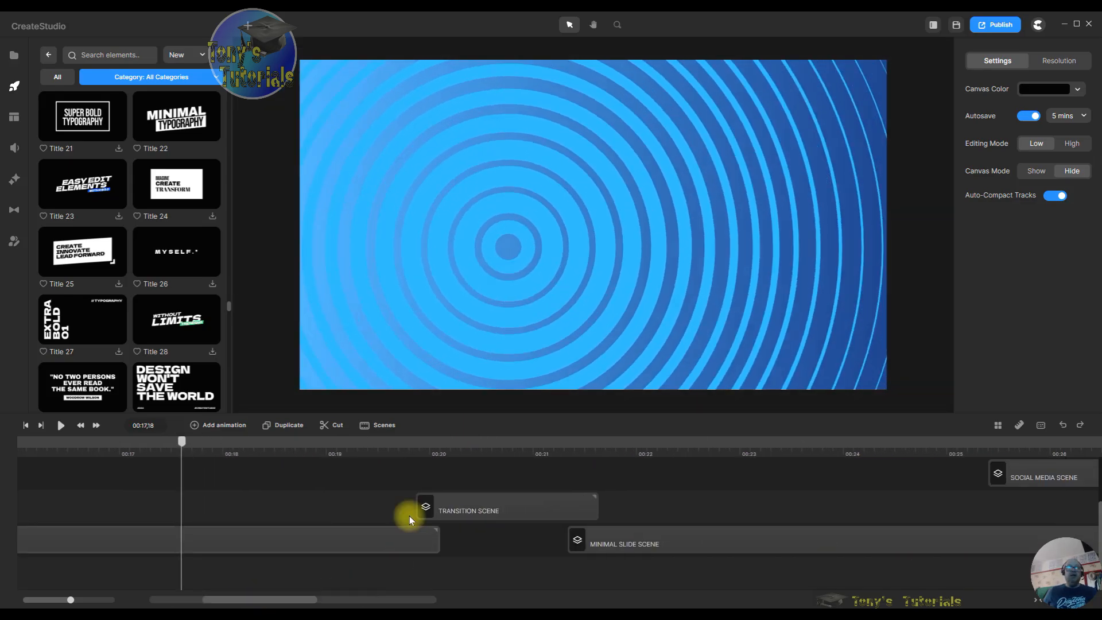
click(408, 442)
click(69, 429)
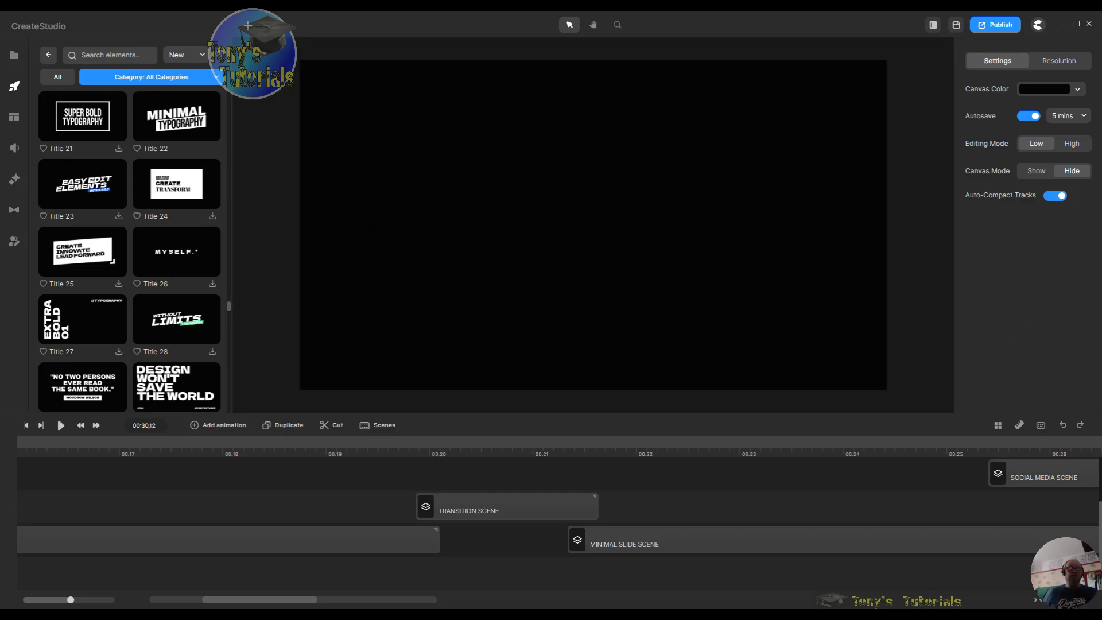
Step: Add the Infographic 12 element after the social media scene and move it about half a second earlier so the two scenes overlap
drag(287, 599, 316, 598)
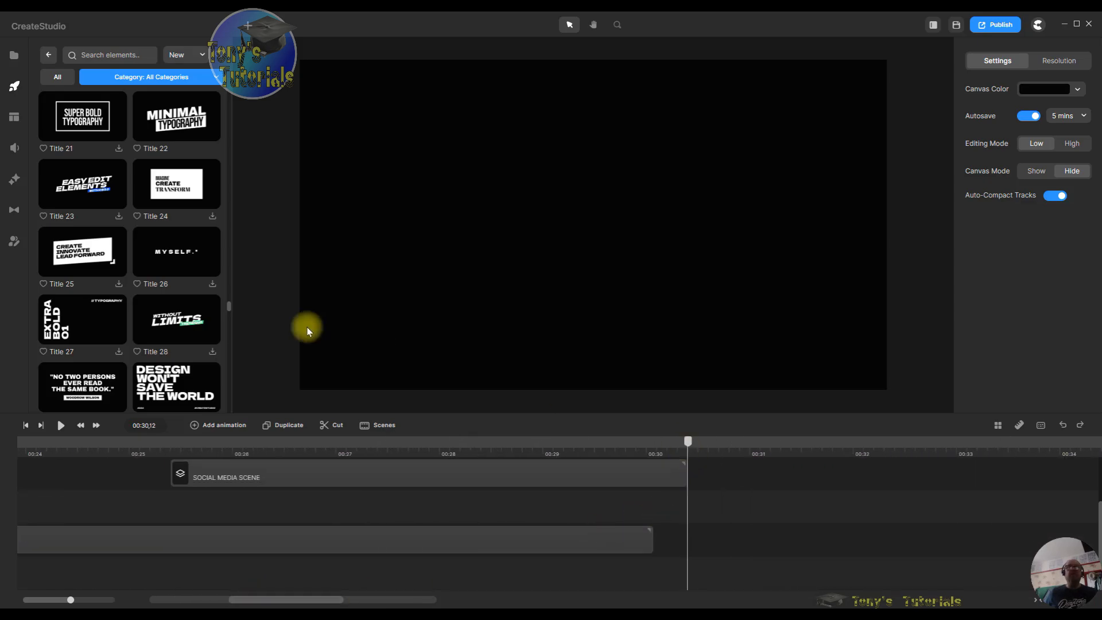
scroll(149, 252, down, 10)
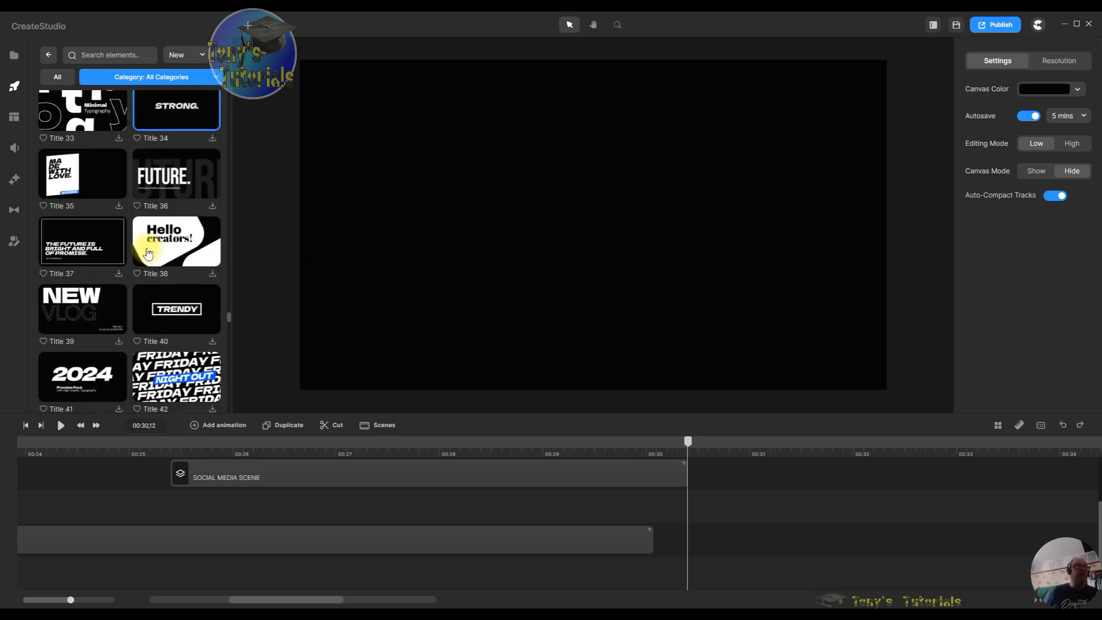
scroll(149, 251, down, 10)
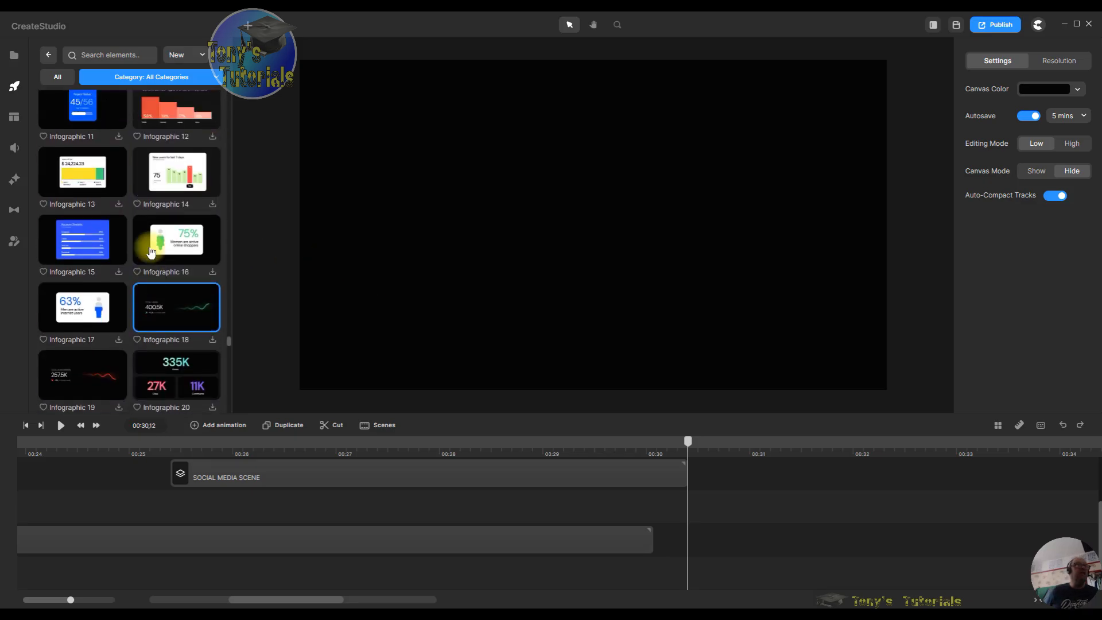
scroll(150, 247, down, 5)
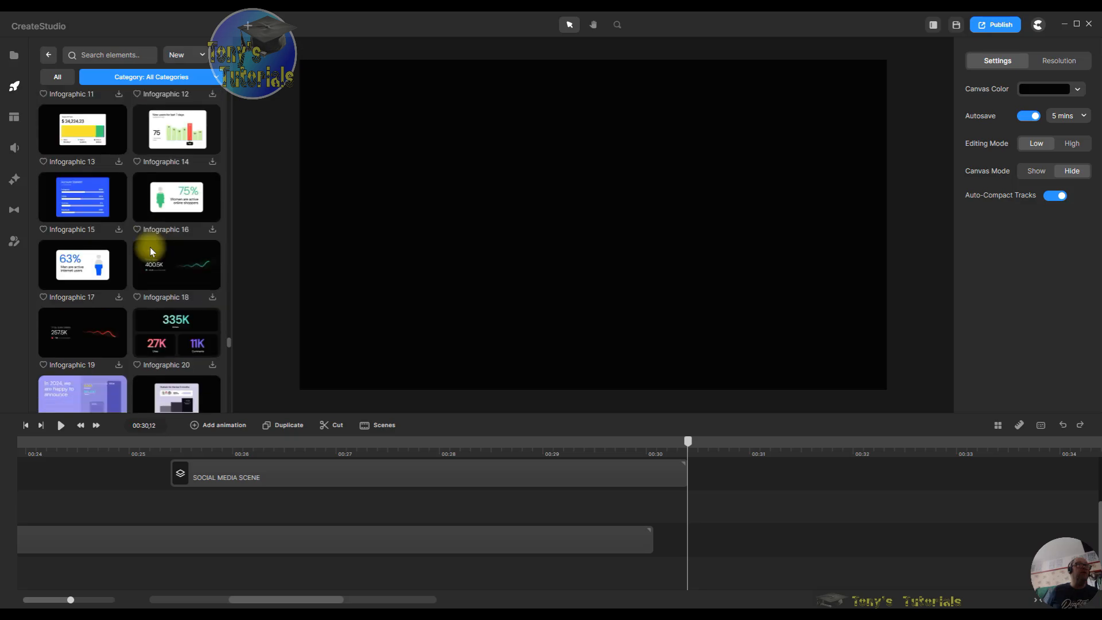
scroll(150, 252, up, 5)
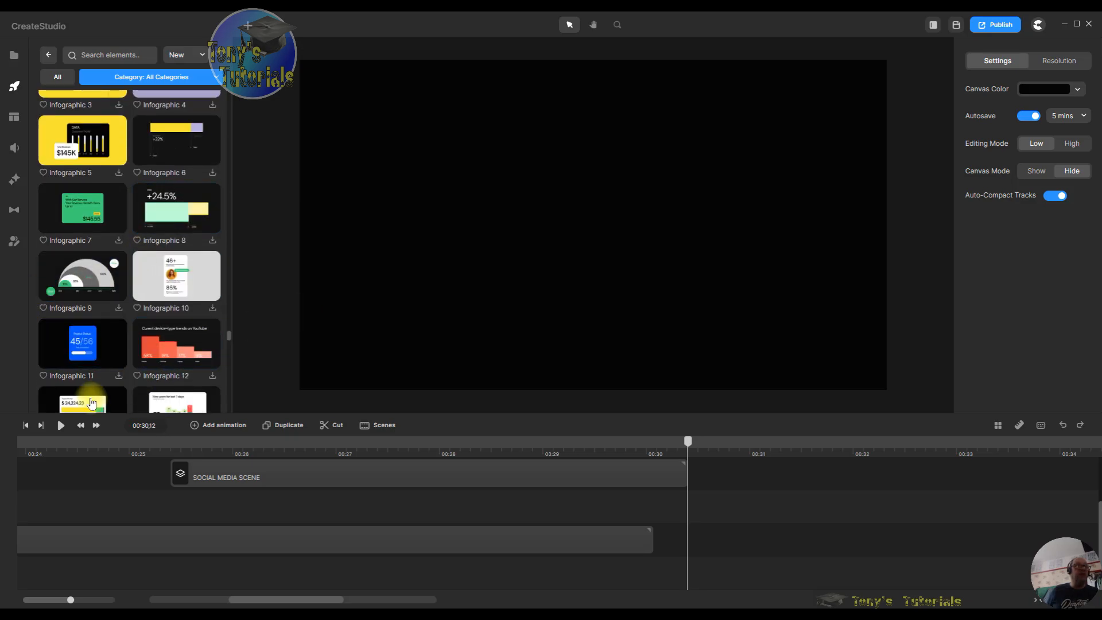
click(211, 377)
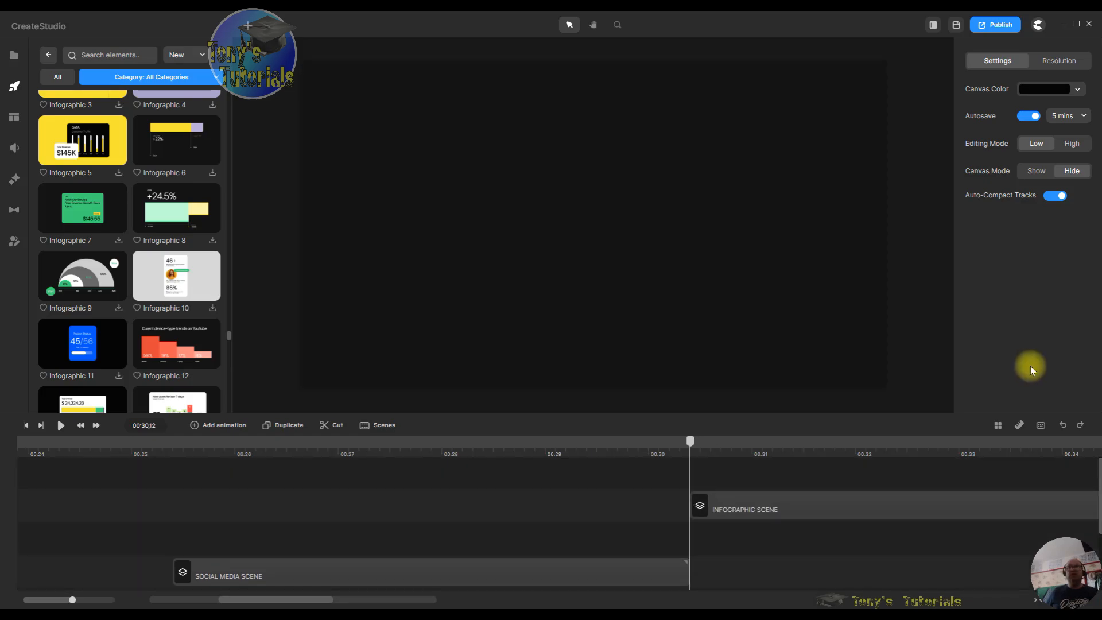
drag(893, 504, 836, 499)
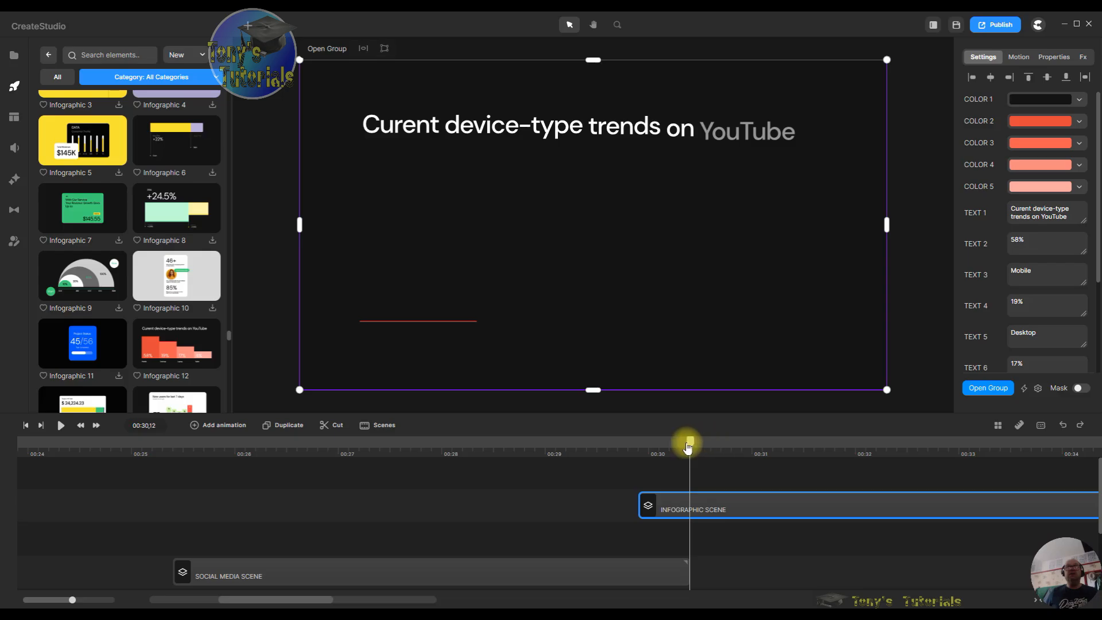
drag(691, 442, 636, 445)
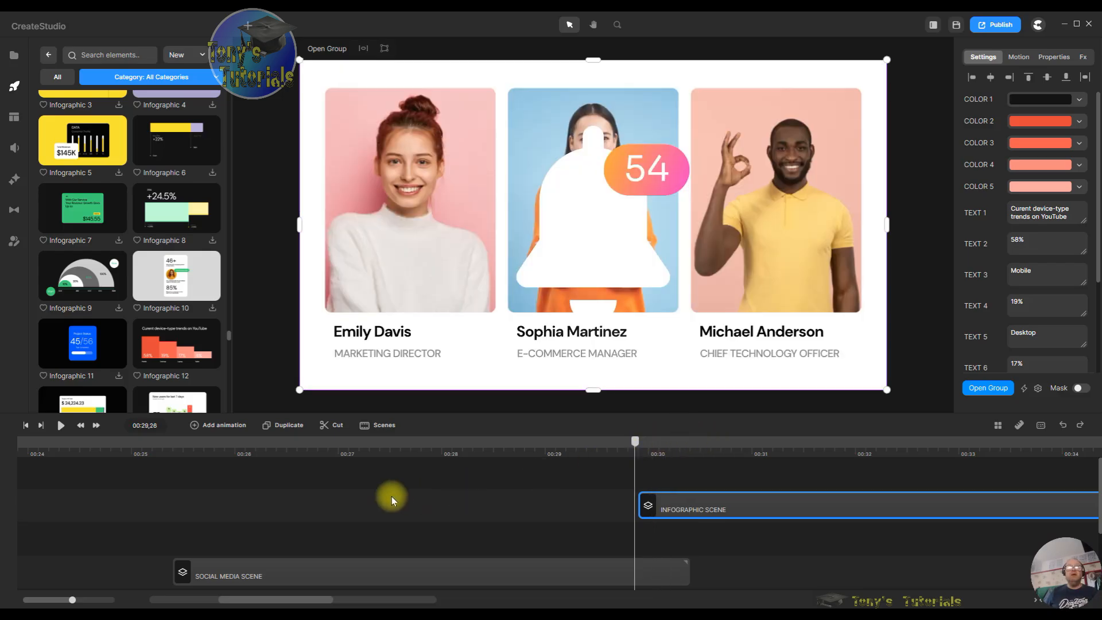
Step: Play the infographic scene from 00:29,26 and stop once its bar chart has fully animated
click(59, 426)
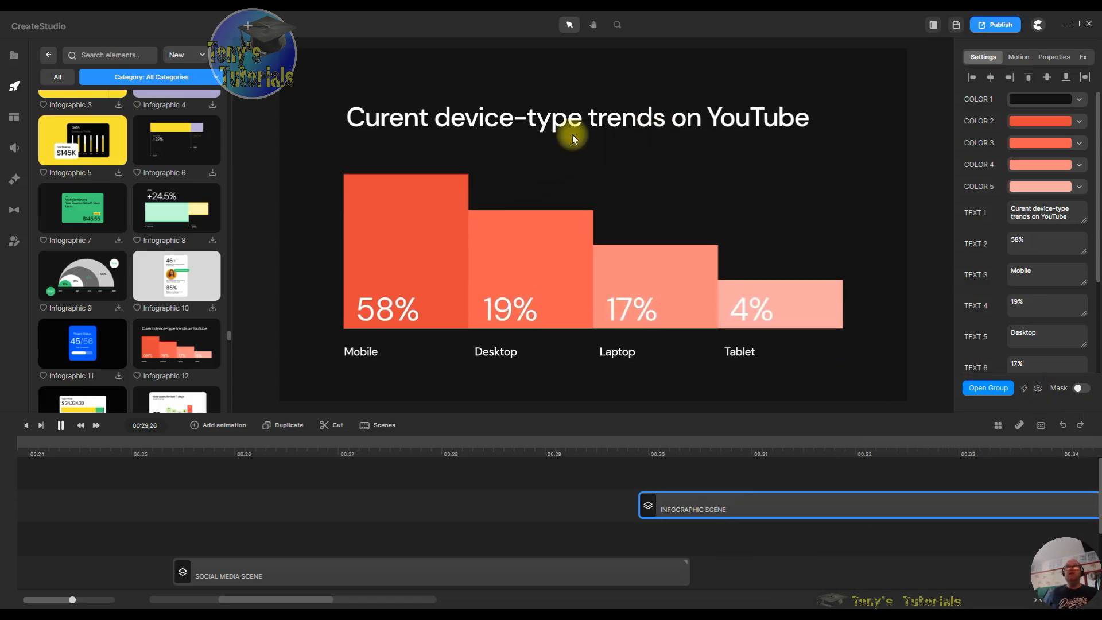
click(649, 126)
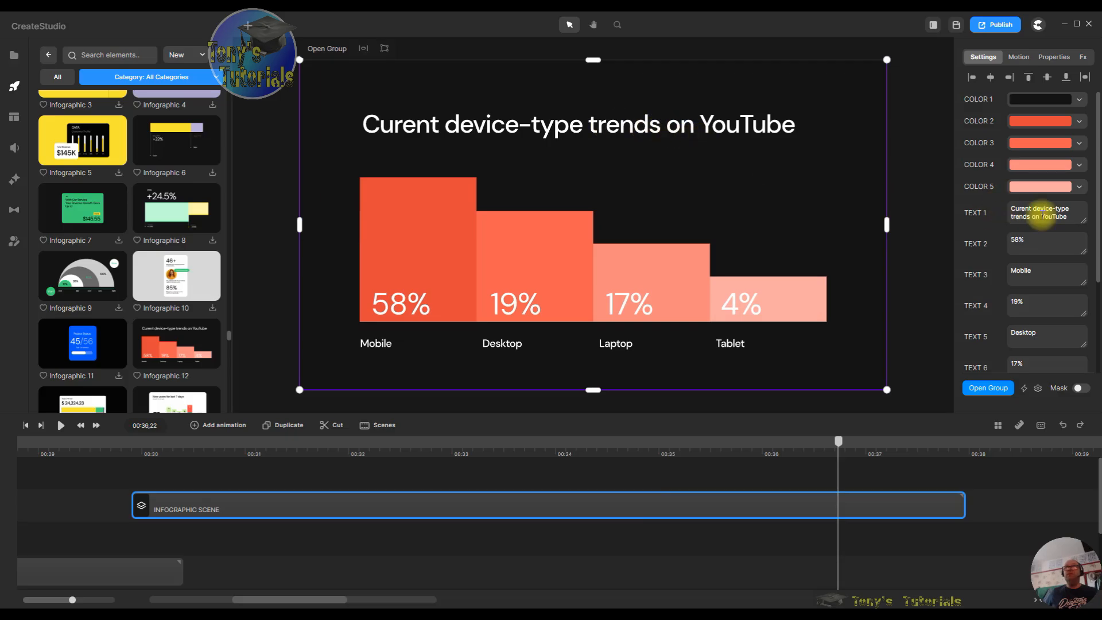
click(1068, 216)
drag(1046, 215, 984, 212)
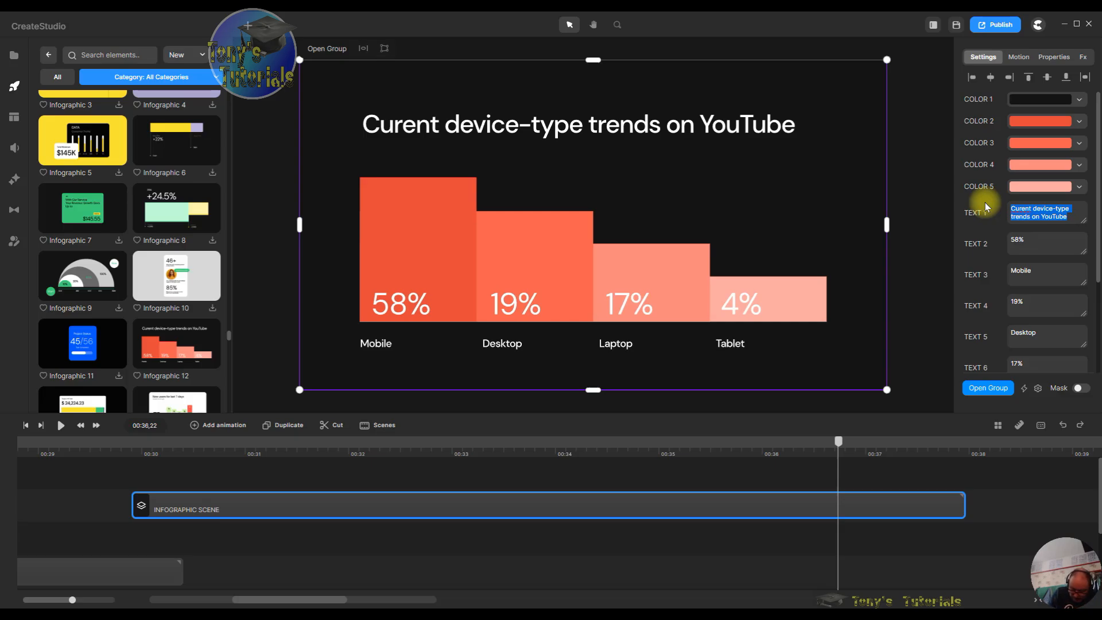
text(Poin)
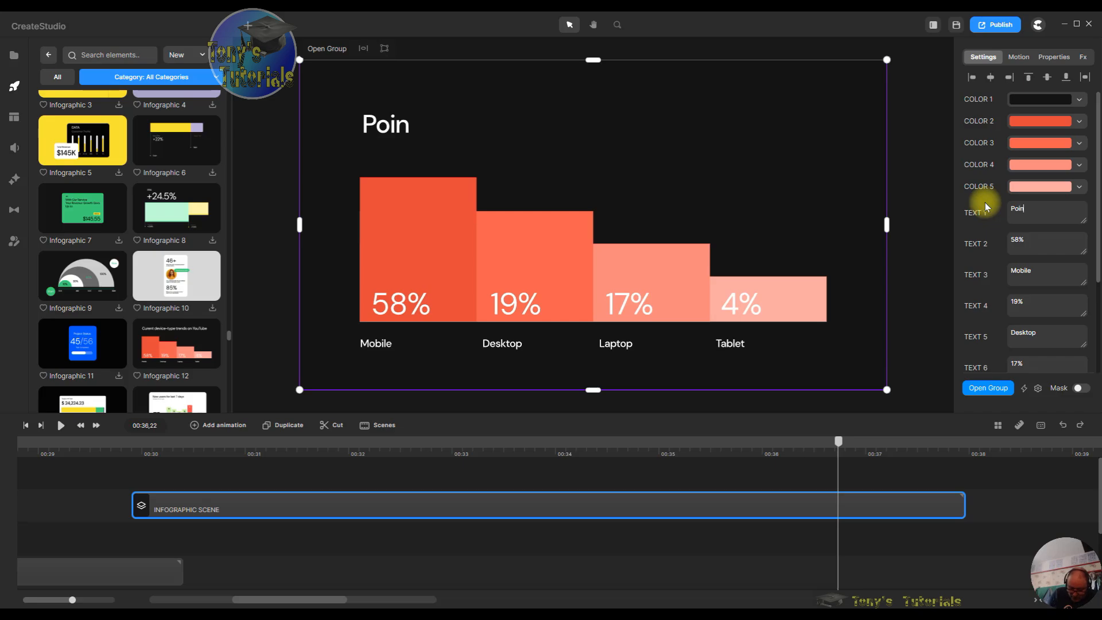
text(ts Give)
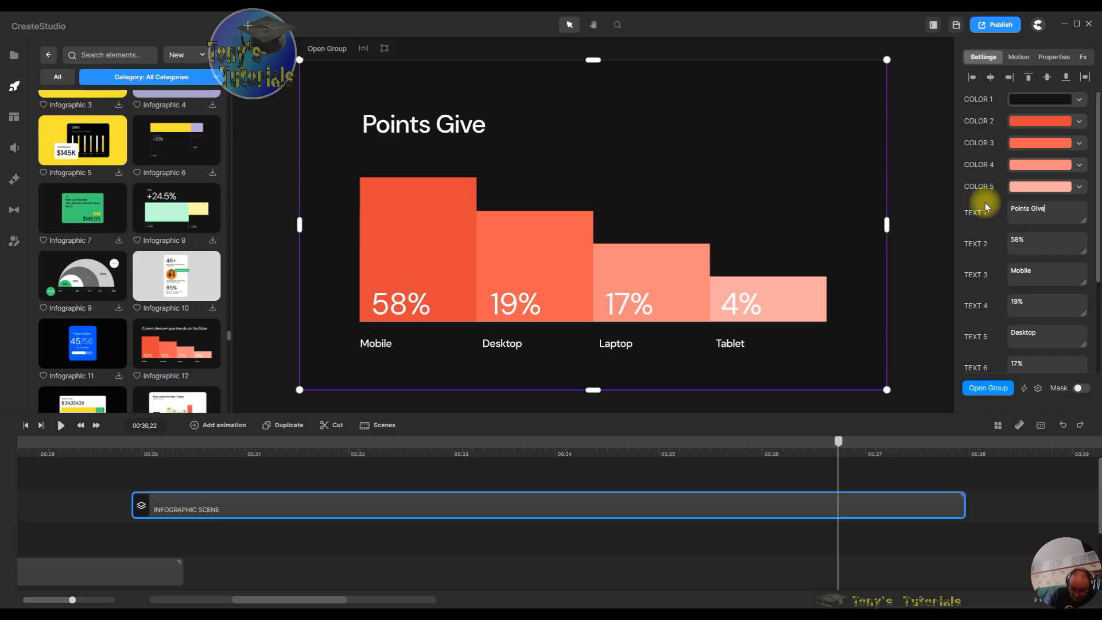
text(n to every)
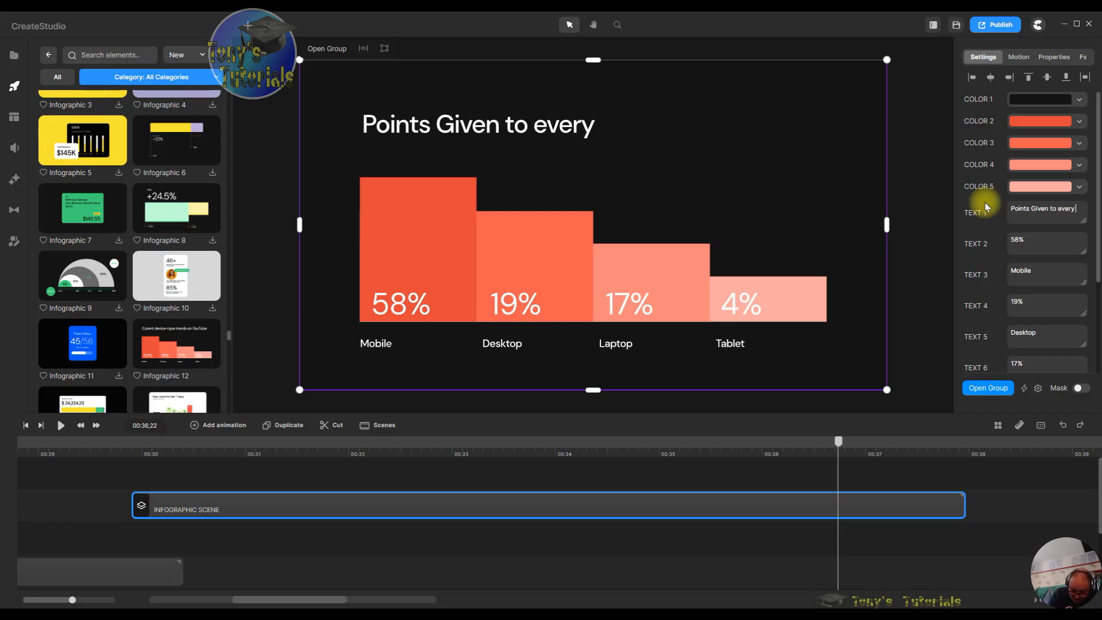
text( c)
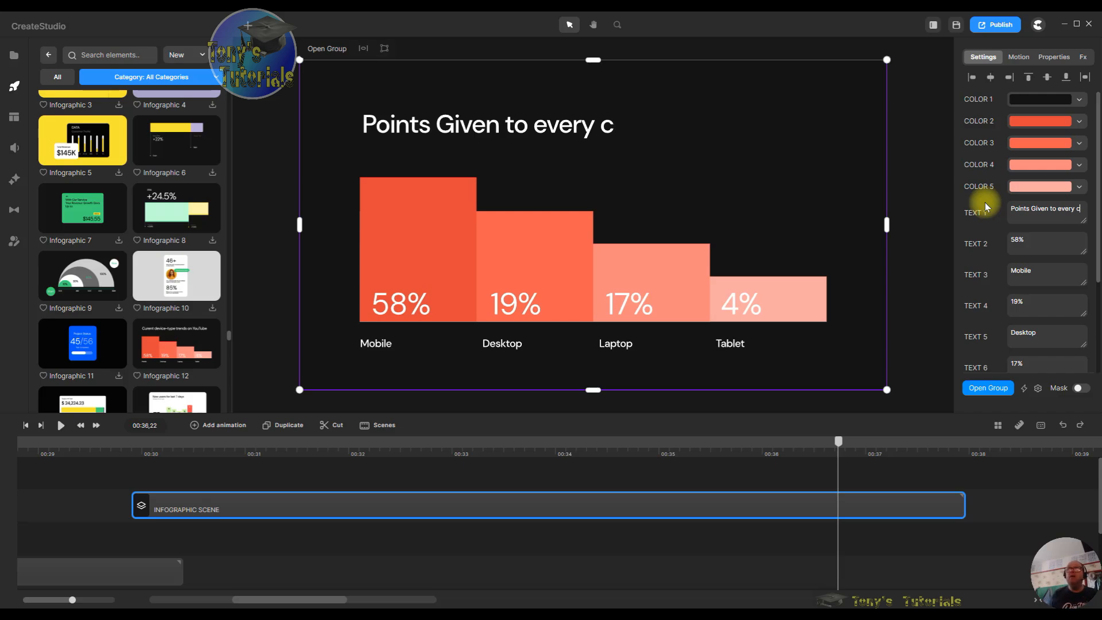
key(BackSpace)
key(BackSpace)
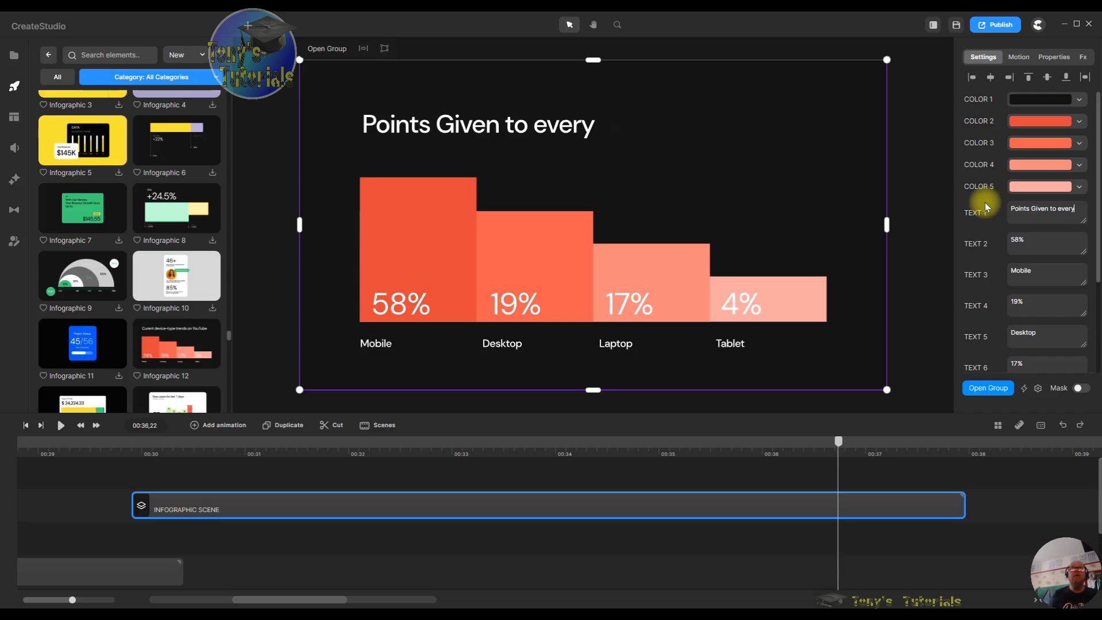
key(BackSpace)
key(BackSpace)
key(BackSpace)
key(BackSpace)
key(BackSpace)
key(BackSpace)
key(BackSpace)
key(BackSpace)
key(BackSpace)
key(BackSpace)
key(BackSpace)
key(BackSpace)
key(BackSpace)
key(BackSpace)
key(BackSpace)
key(BackSpace)
key(BackSpace)
key(BackSpace)
key(BackSpace)
key(BackSpace)
key(BackSpace)
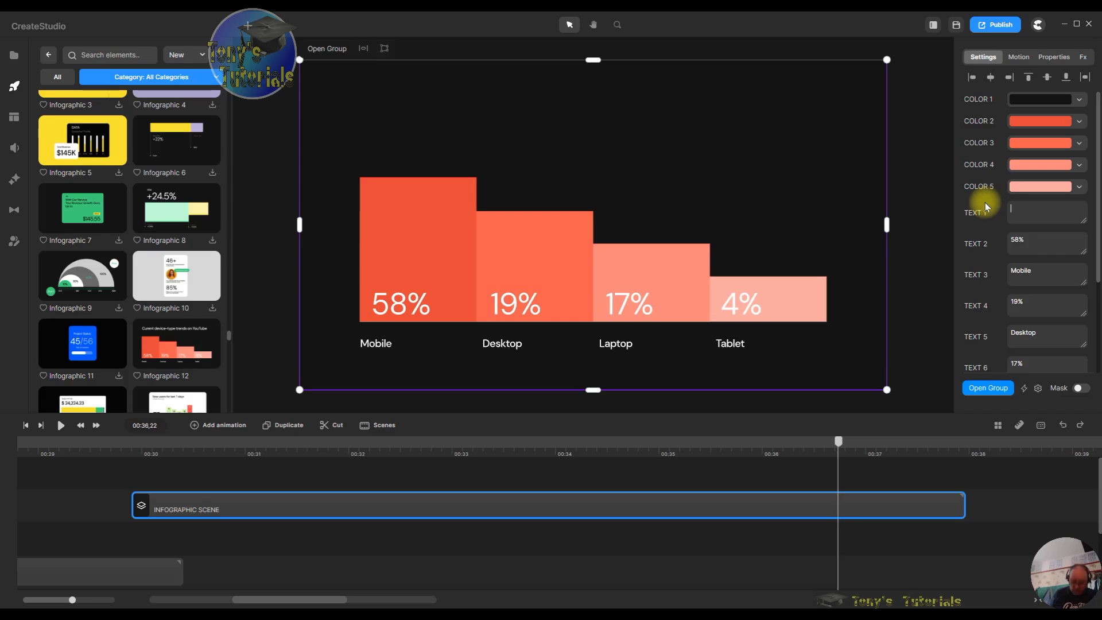
Step: Change the infographic's TEXT 1 heading to "Contestant ratings per style and performance"
text(Contes)
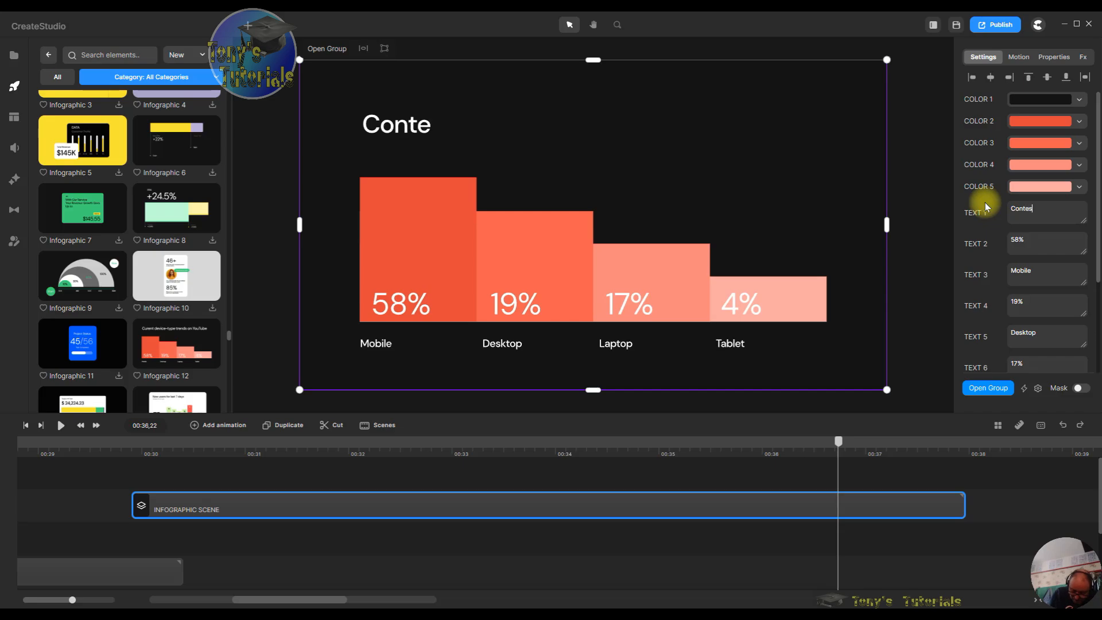
text(tant)
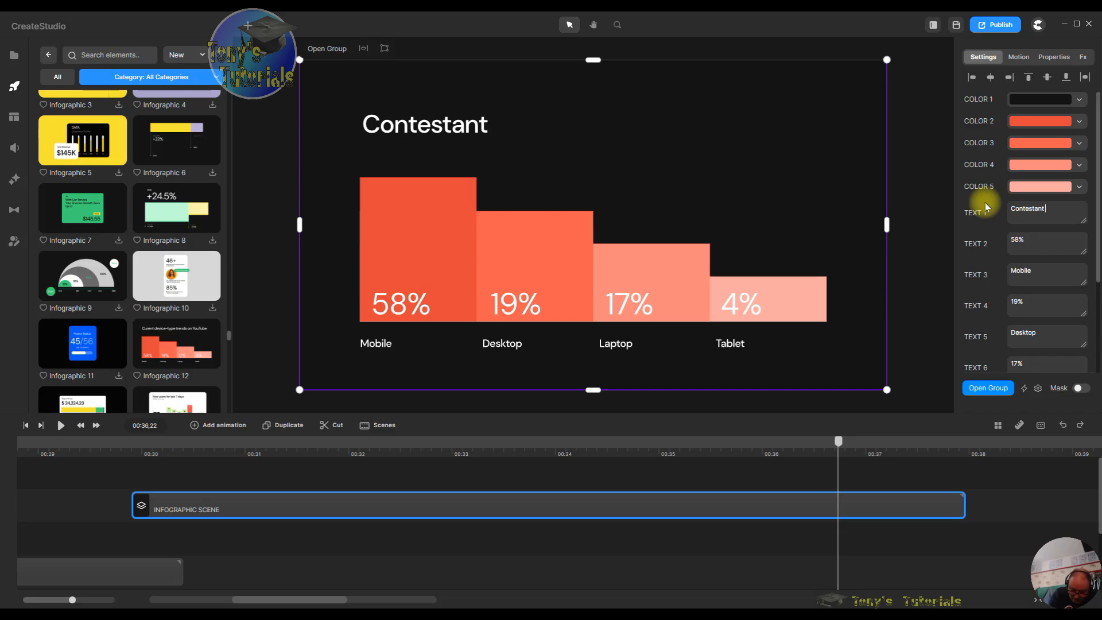
text( ratings per)
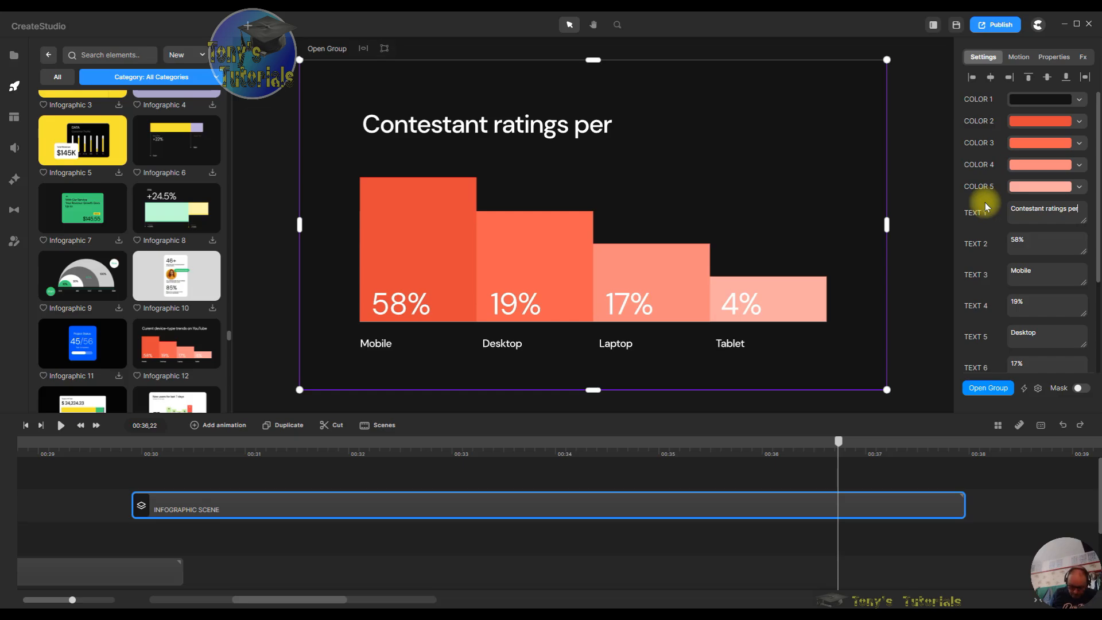
text(st)
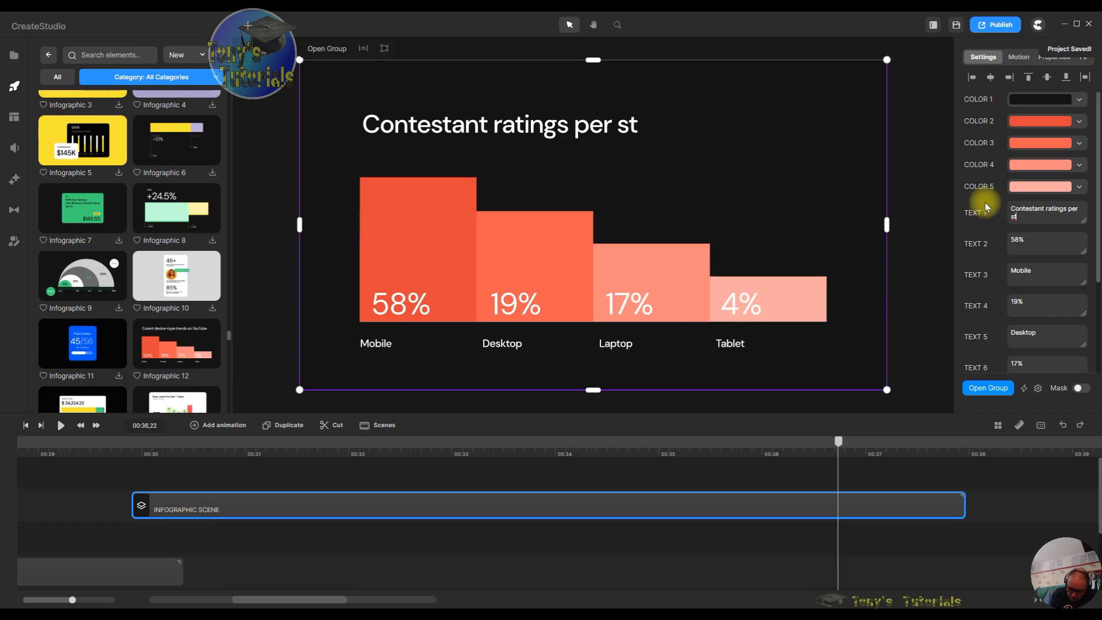
text(yle and)
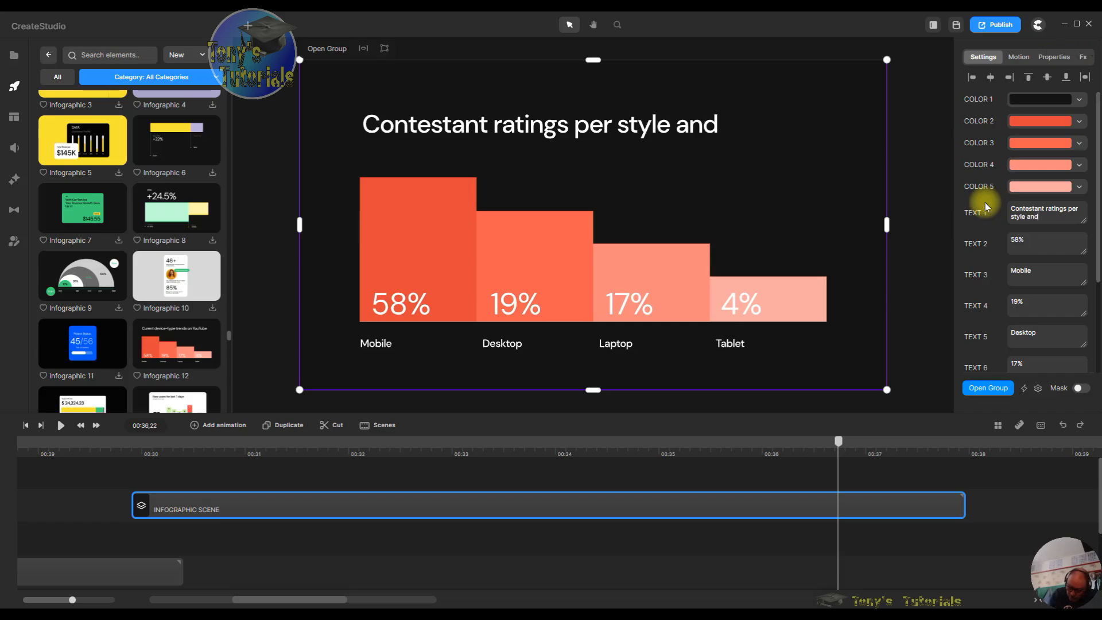
text( performance)
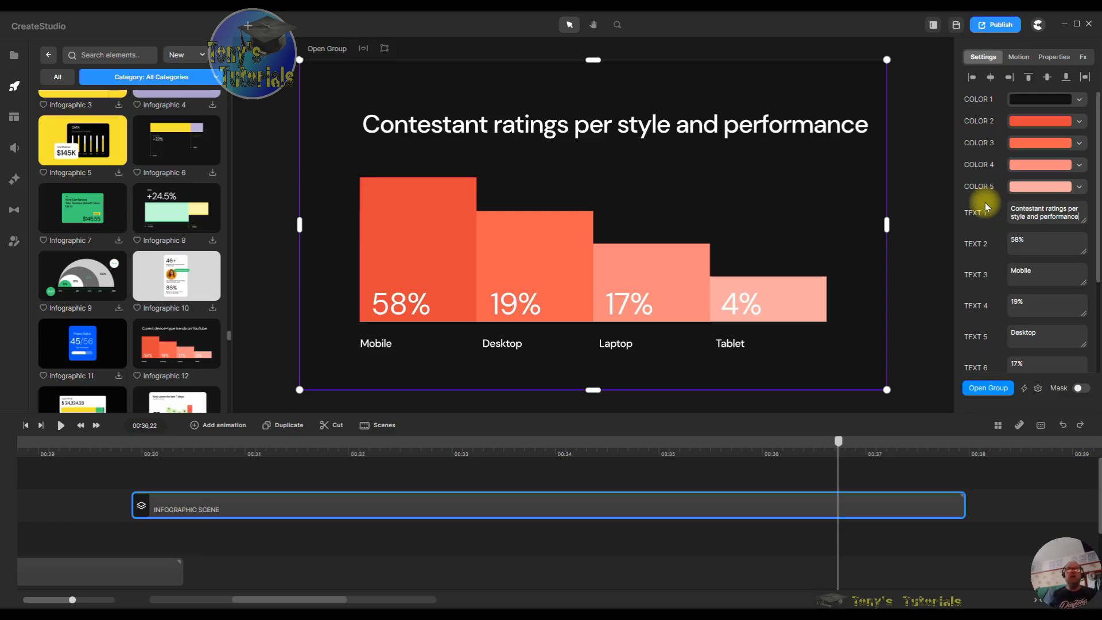
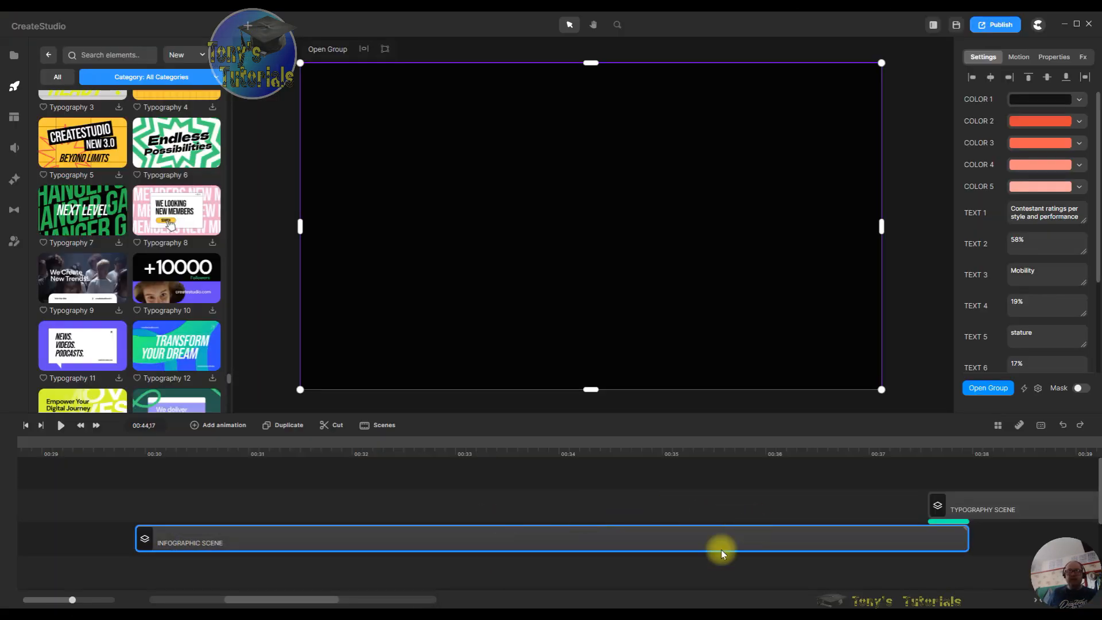
Step: Open the typography scene's group, inspect its Text 2 layer at 00:02,21 and return to the main timeline
drag(331, 602, 357, 597)
double_click(278, 507)
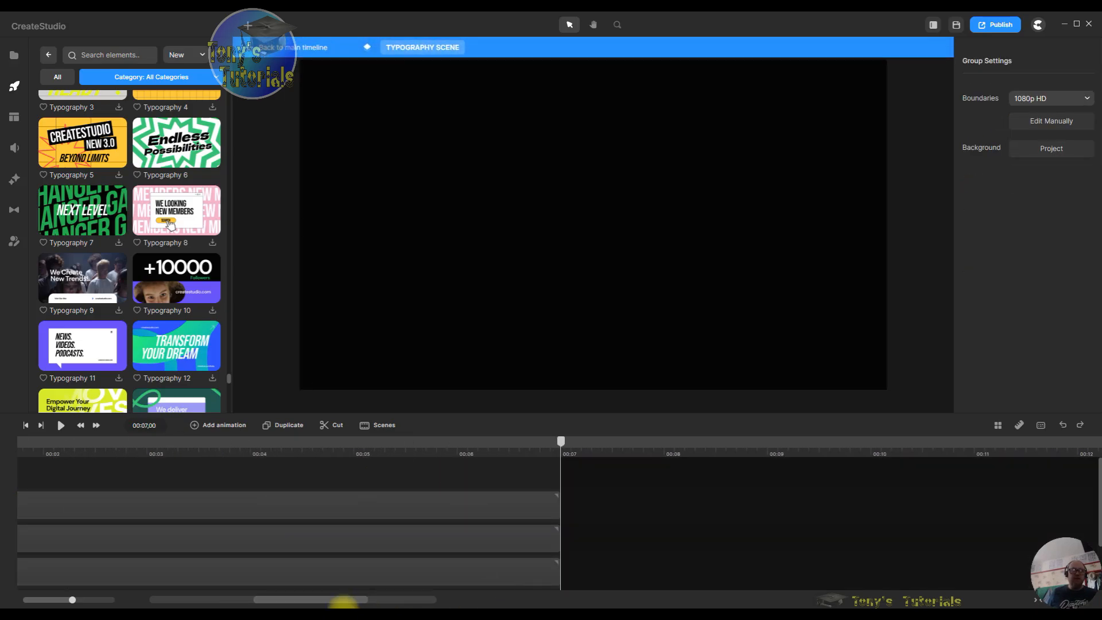
drag(320, 602, 192, 604)
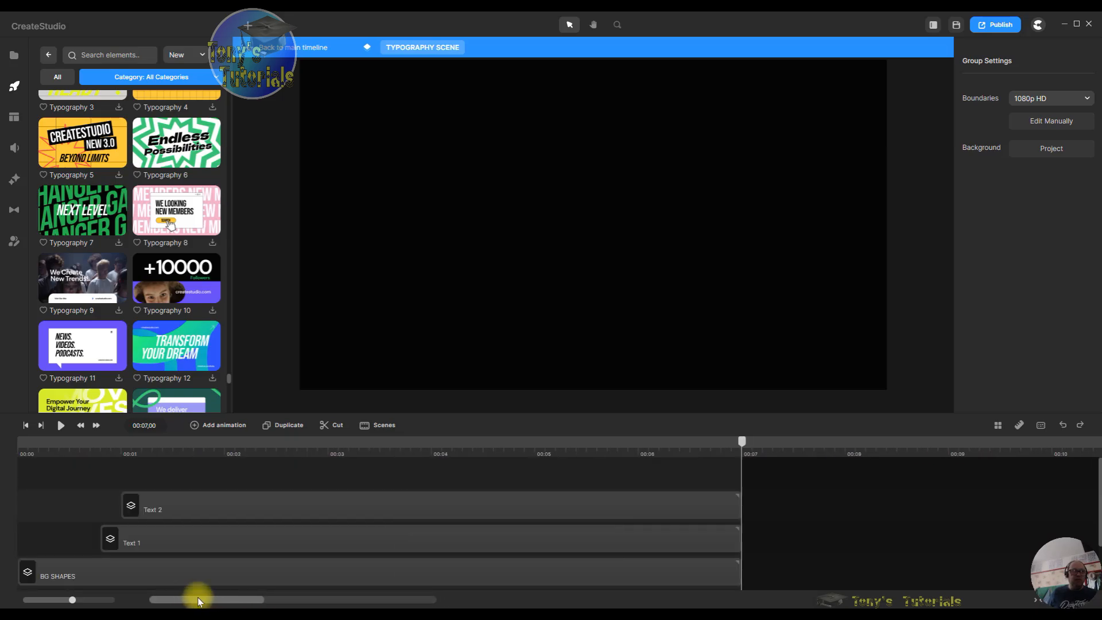
click(326, 510)
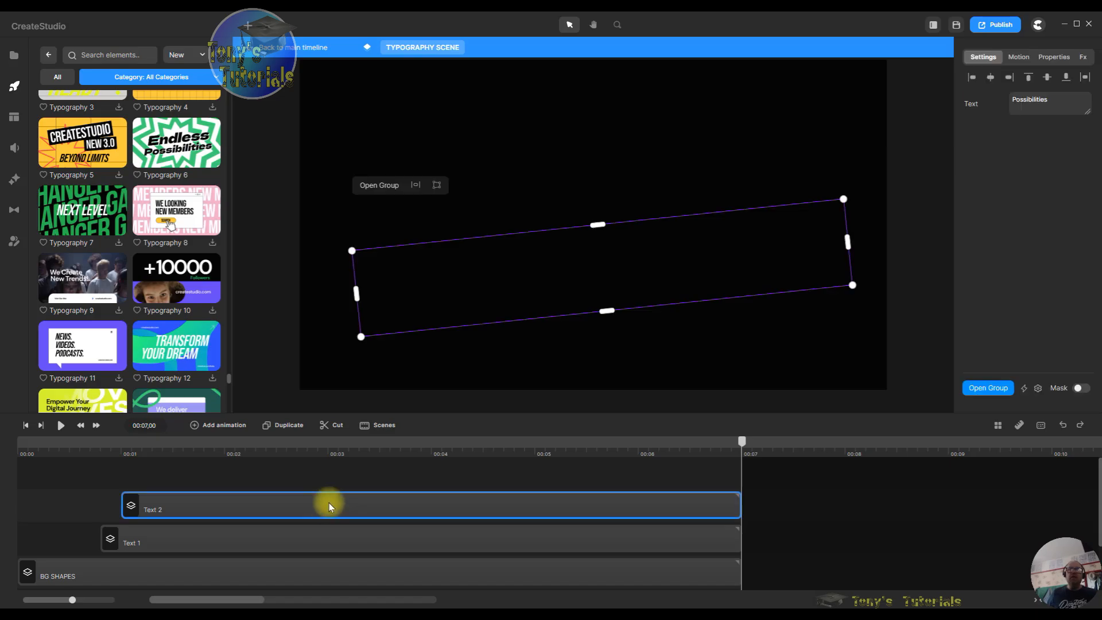
click(297, 455)
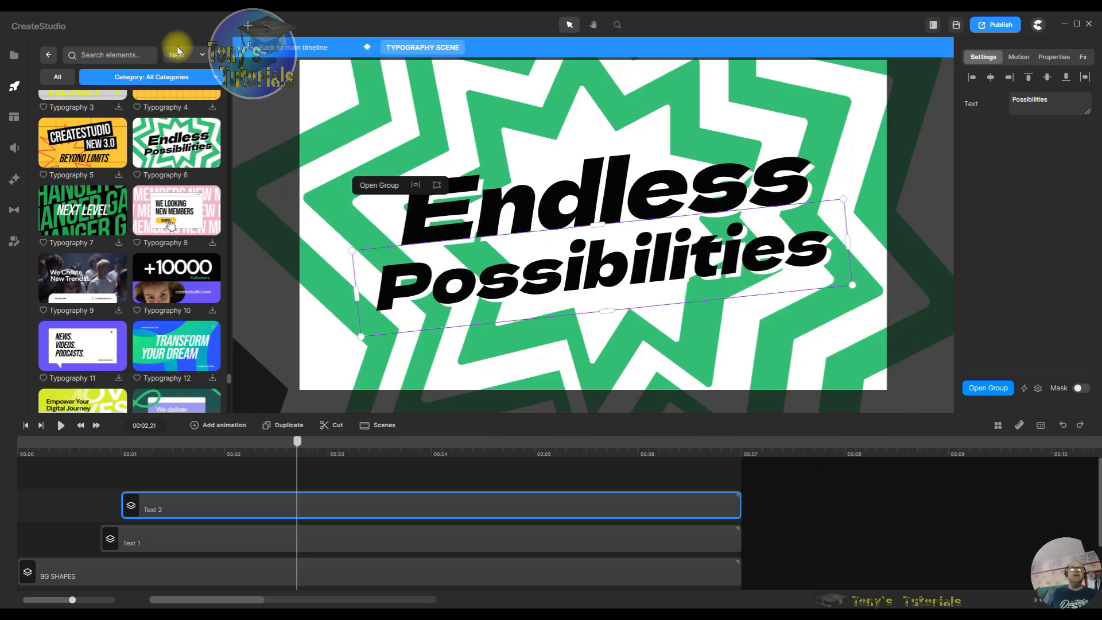
click(312, 51)
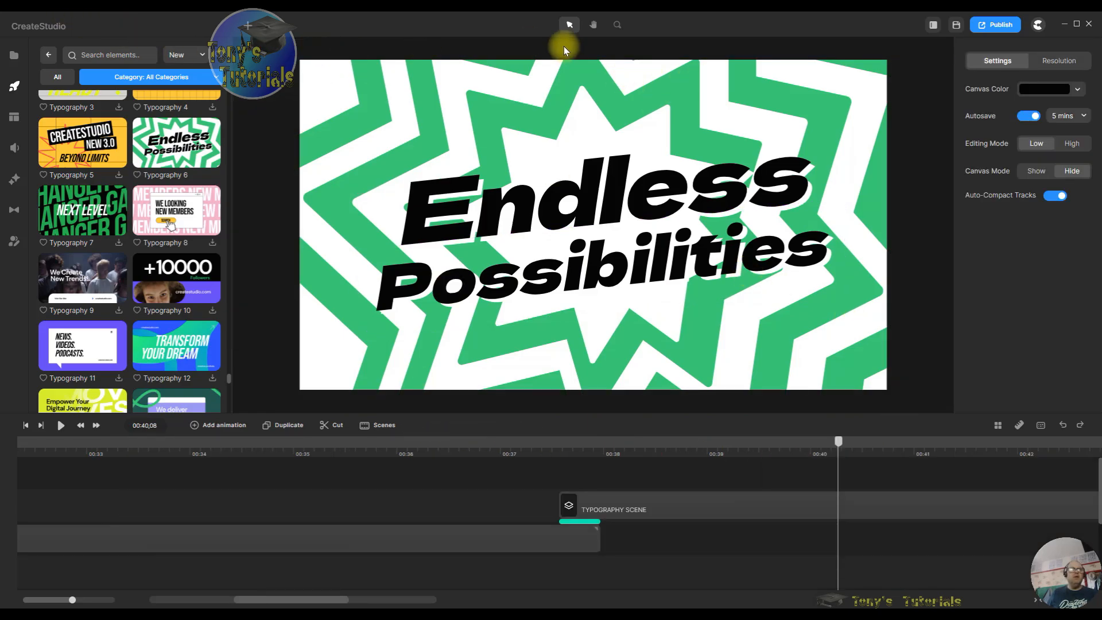
Step: Browse to the end of the typography templates and play the video from 00:00,02
scroll(170, 296, down, 3)
scroll(170, 296, down, 10)
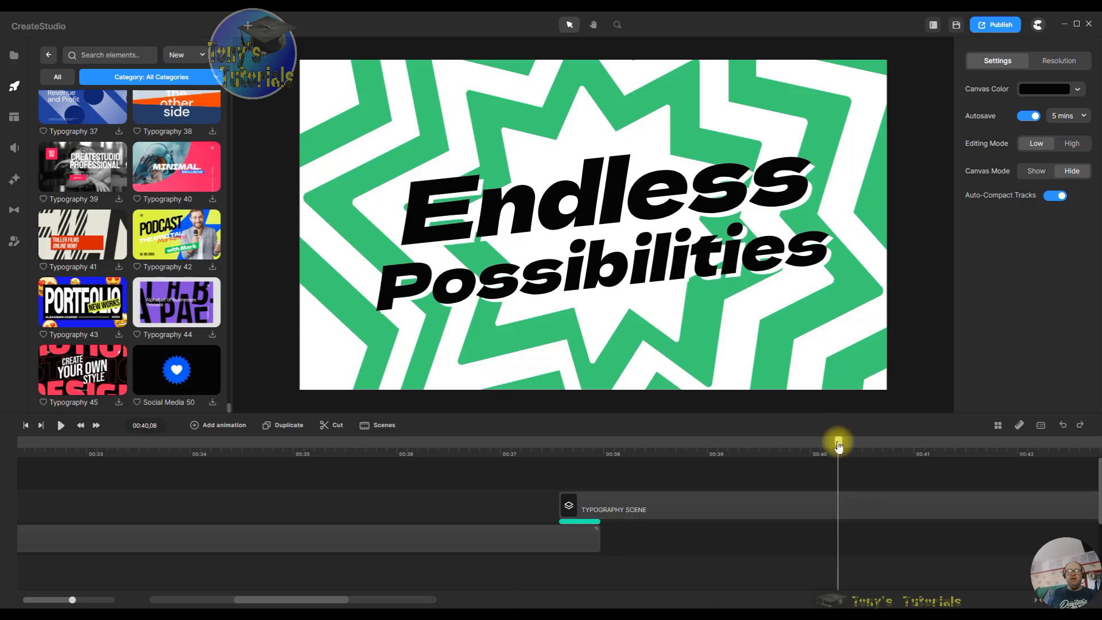
drag(839, 445, 8, 451)
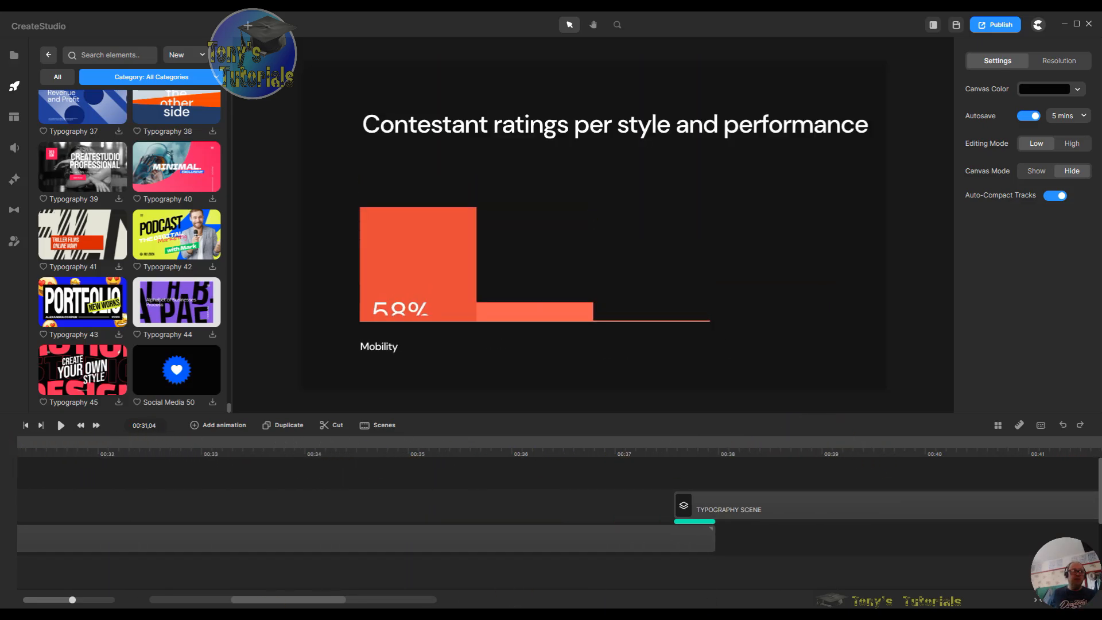
drag(306, 601, 192, 597)
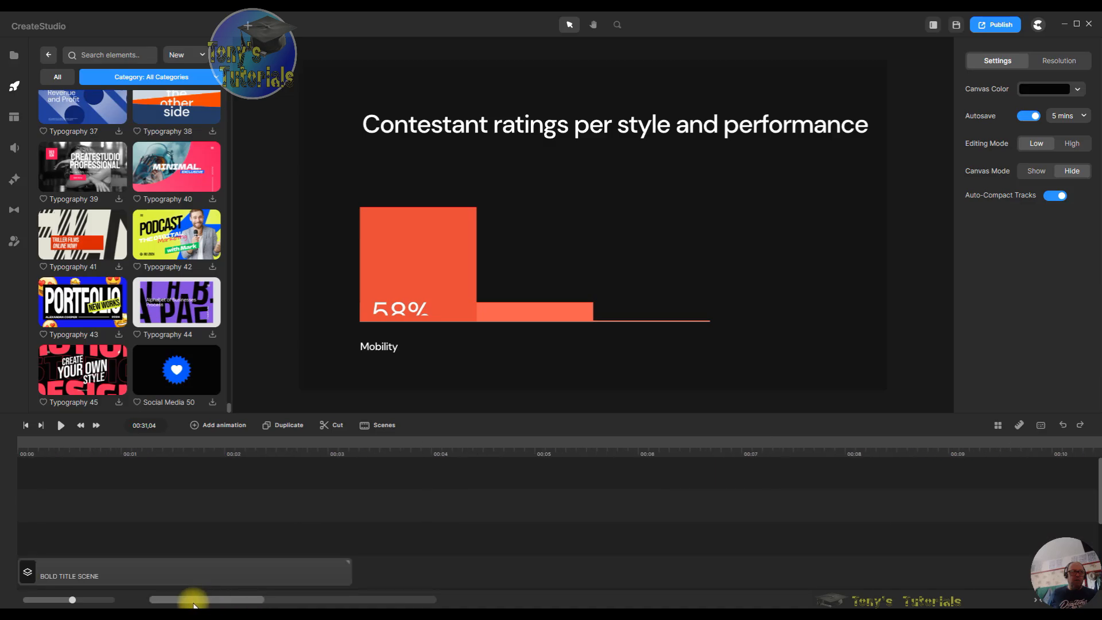
click(25, 454)
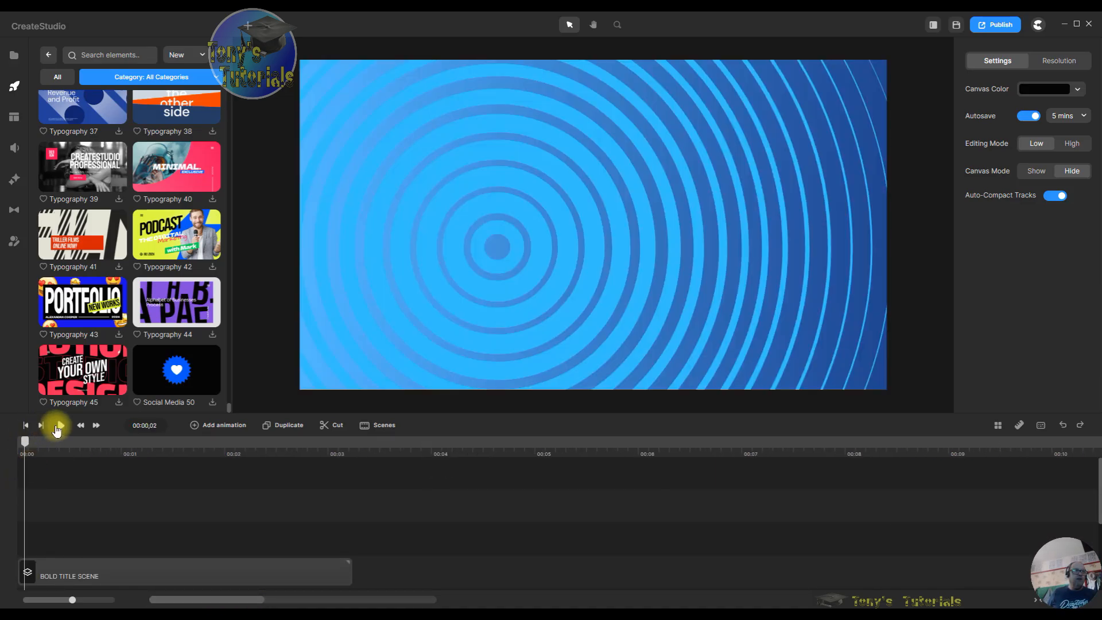
click(59, 425)
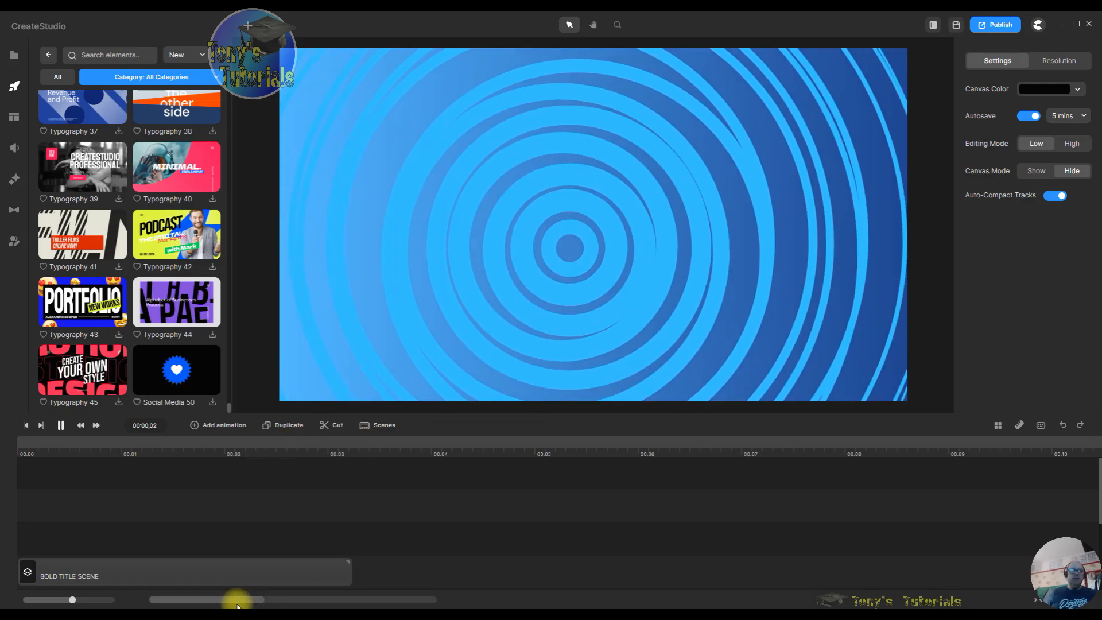
Step: Play the transition into the minimal slide scene from 00:19,15
drag(242, 603, 275, 600)
drag(352, 443, 1093, 441)
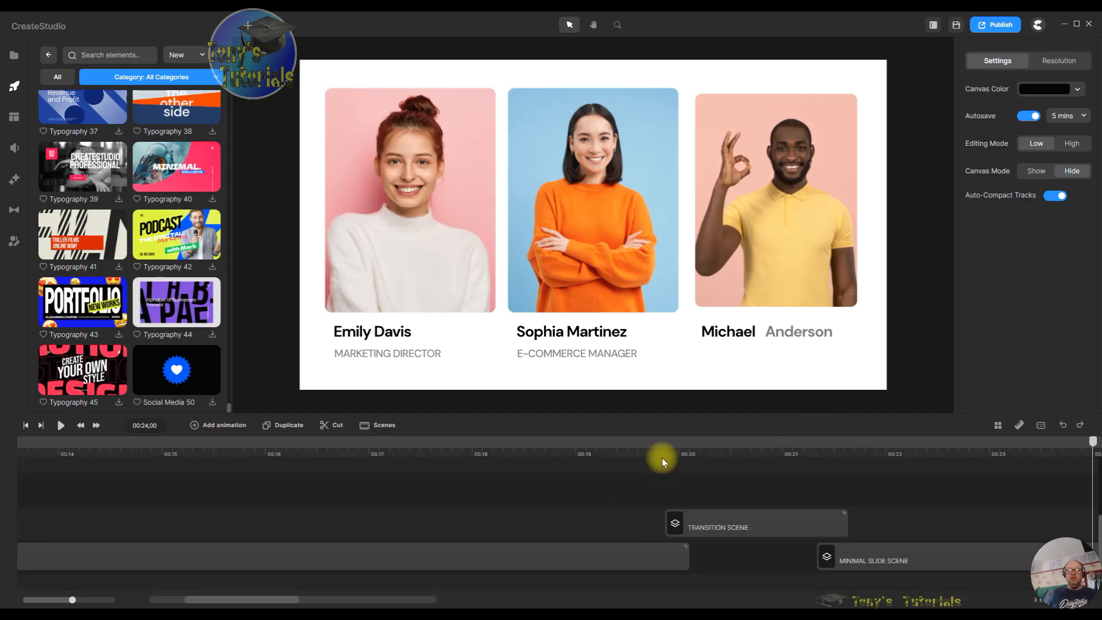
click(627, 458)
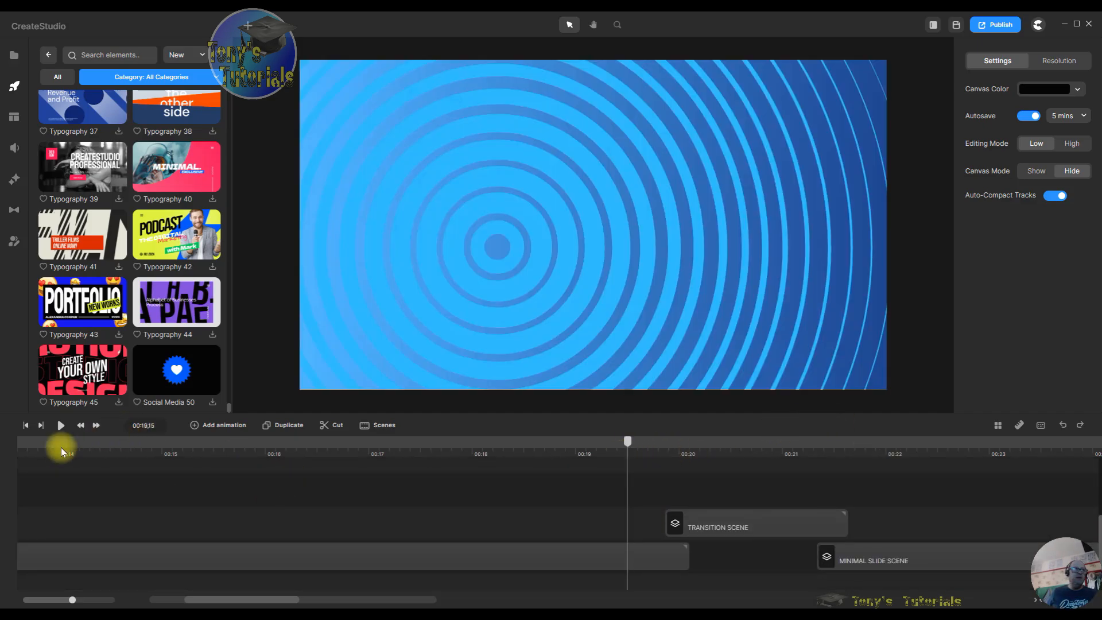
click(65, 427)
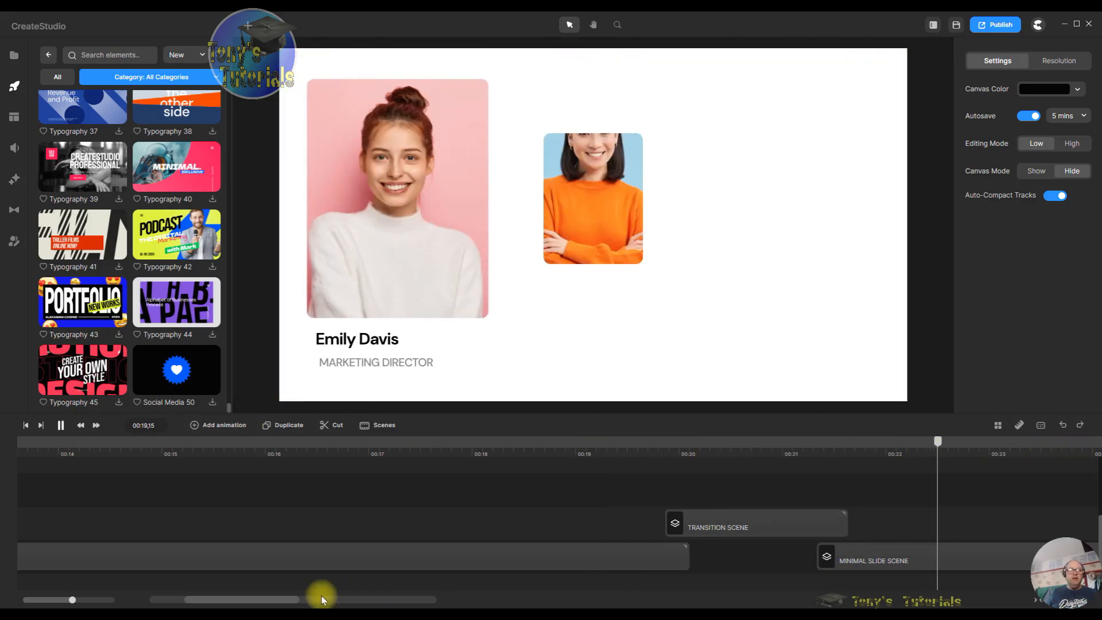
Step: Play the social media and infographic scenes from 00:25,07 and stop where the typography scene begins
drag(277, 601, 307, 604)
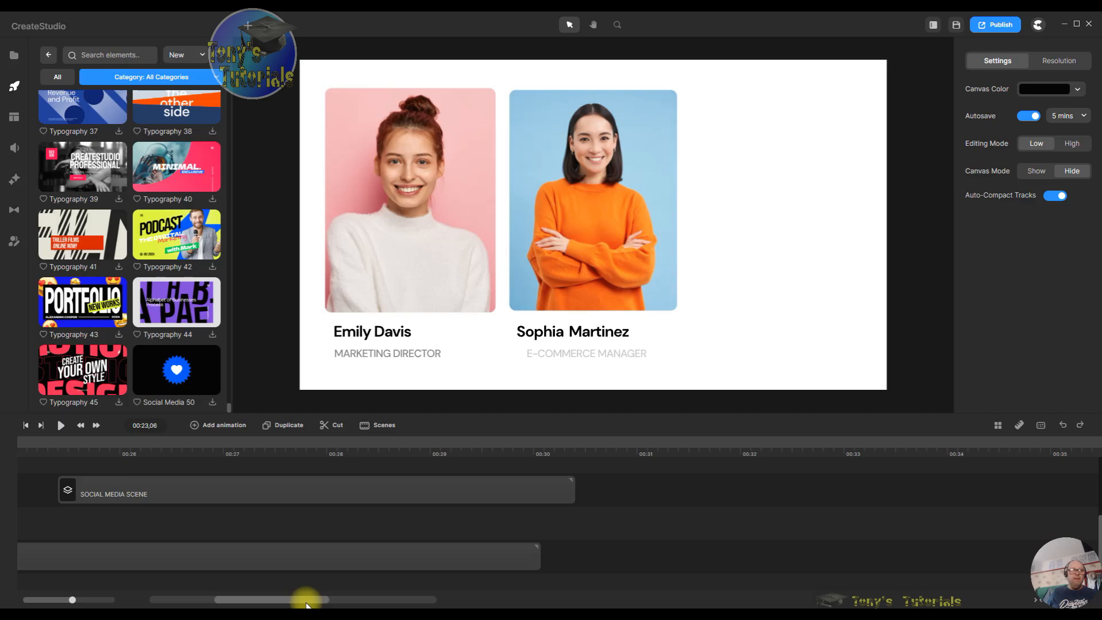
click(40, 446)
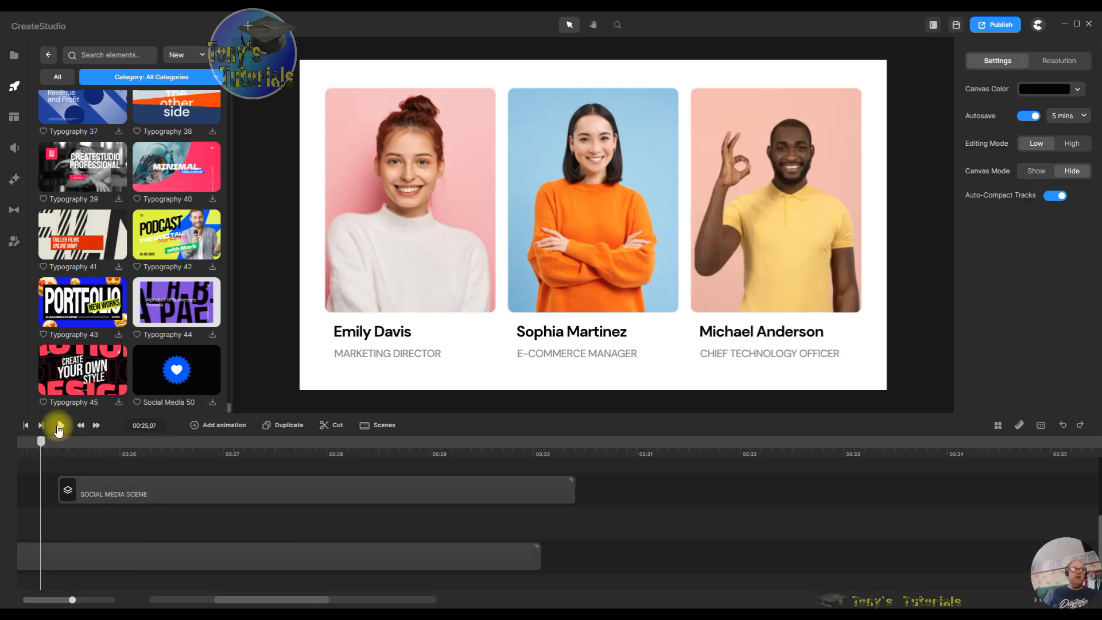
click(60, 425)
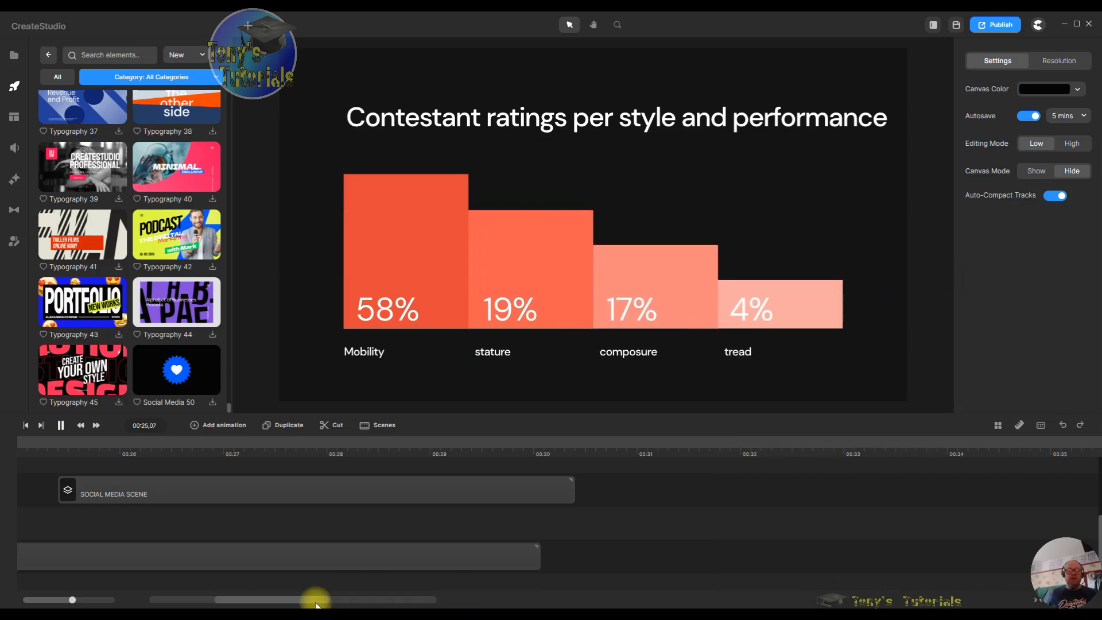
drag(318, 599, 345, 602)
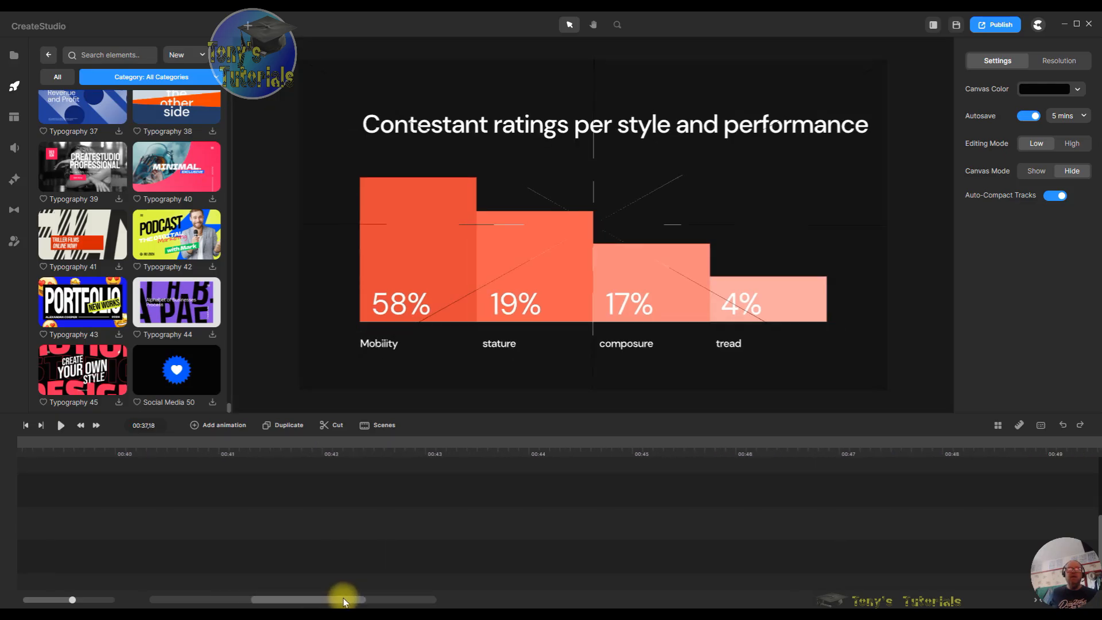
scroll(292, 521, up, 3)
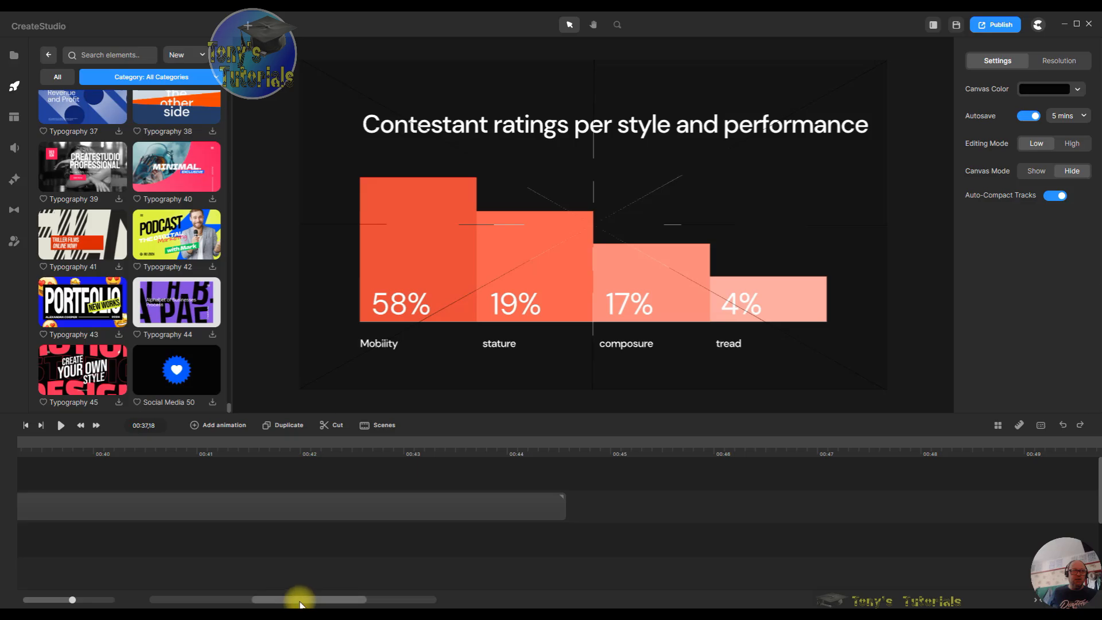
drag(299, 603, 269, 600)
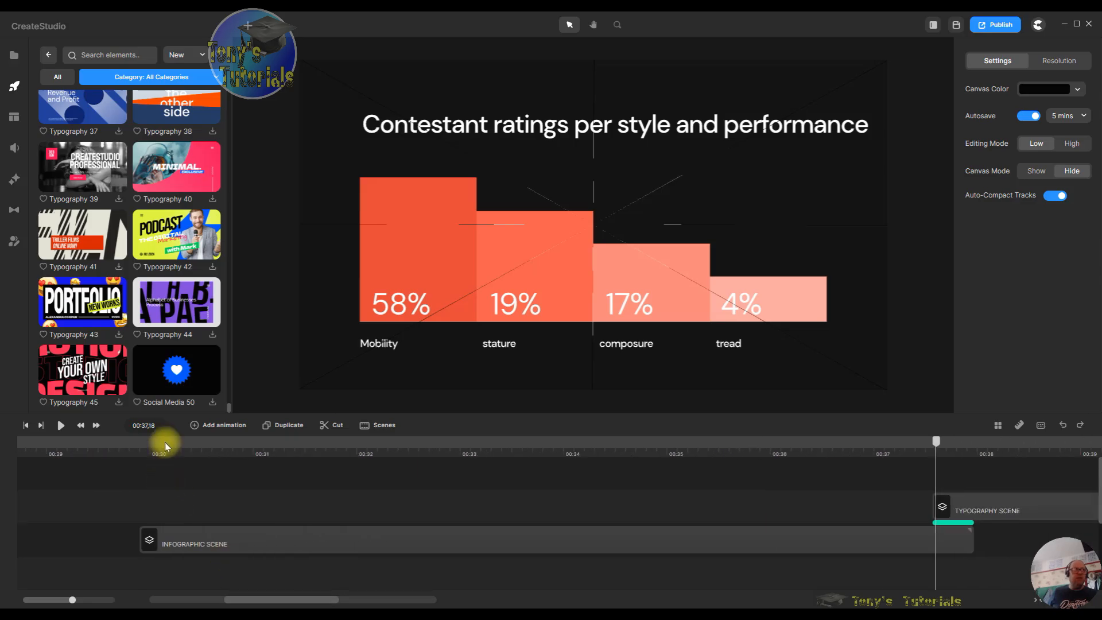
Step: Play the closing typography scene from 00:37,18 to the end of the video
click(61, 425)
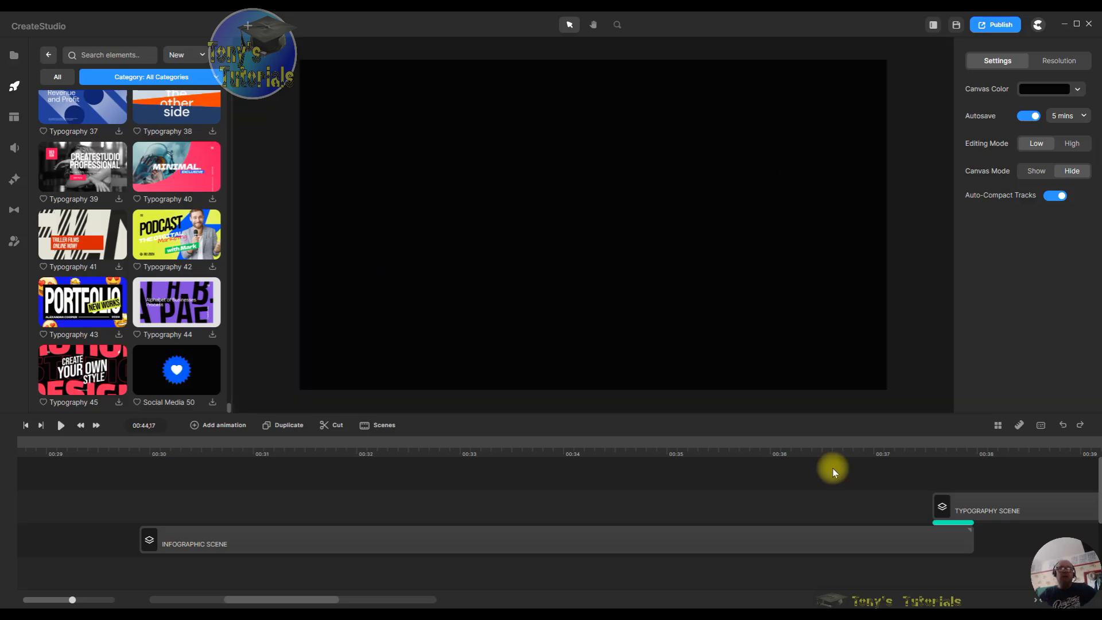
Step: Browse the element library back to the transitions and down through the interface and social media templates, and check the timeline past the typography scene
scroll(151, 335, up, 20)
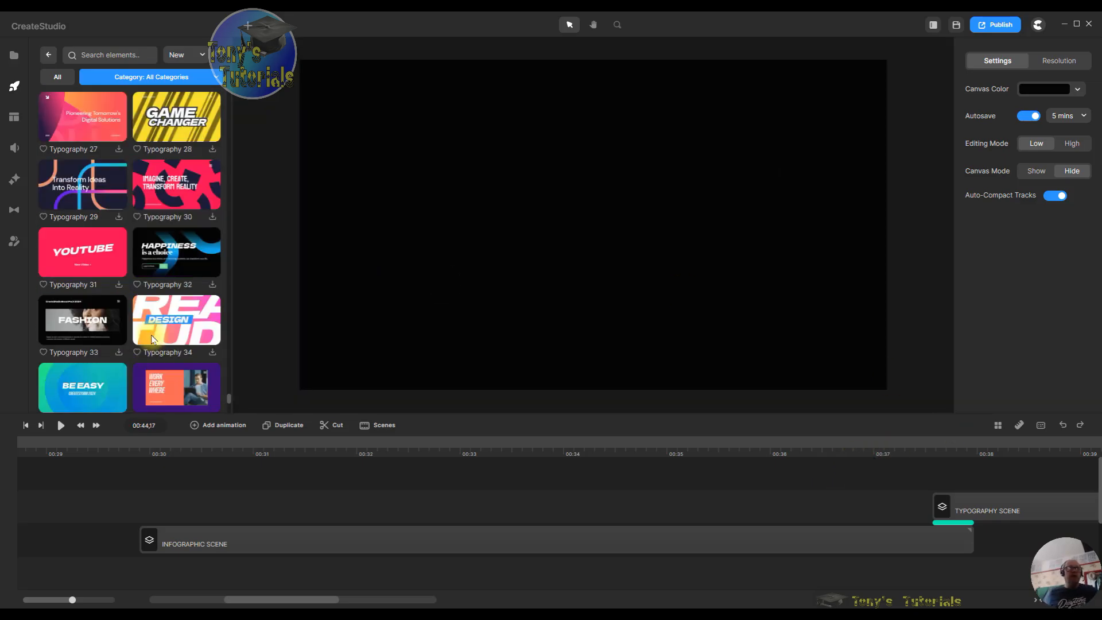
scroll(163, 325, up, 10)
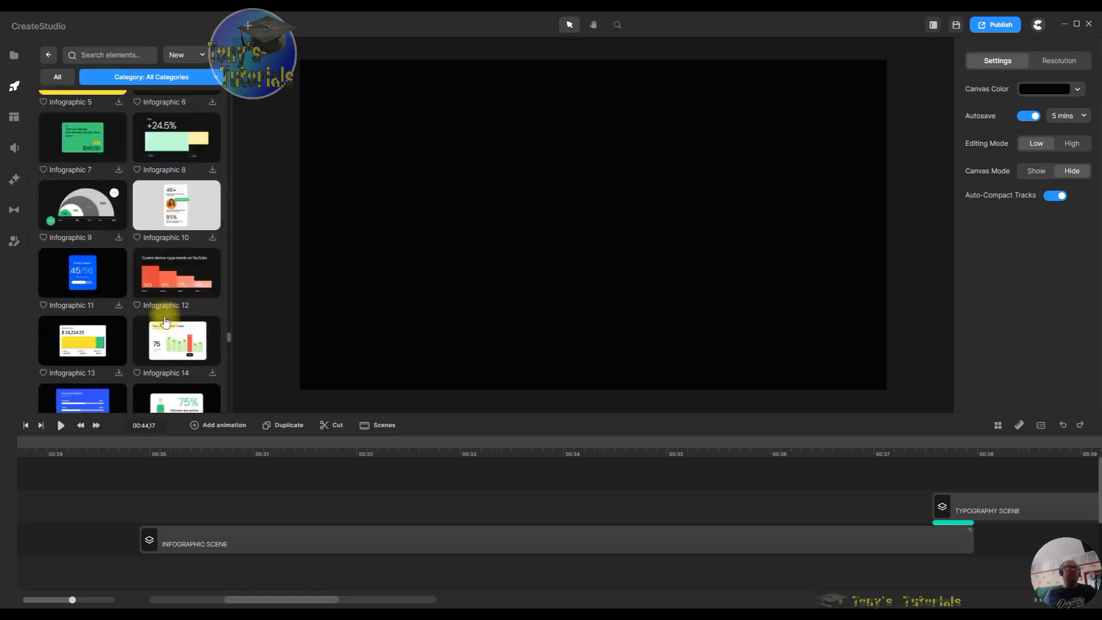
scroll(113, 263, up, 15)
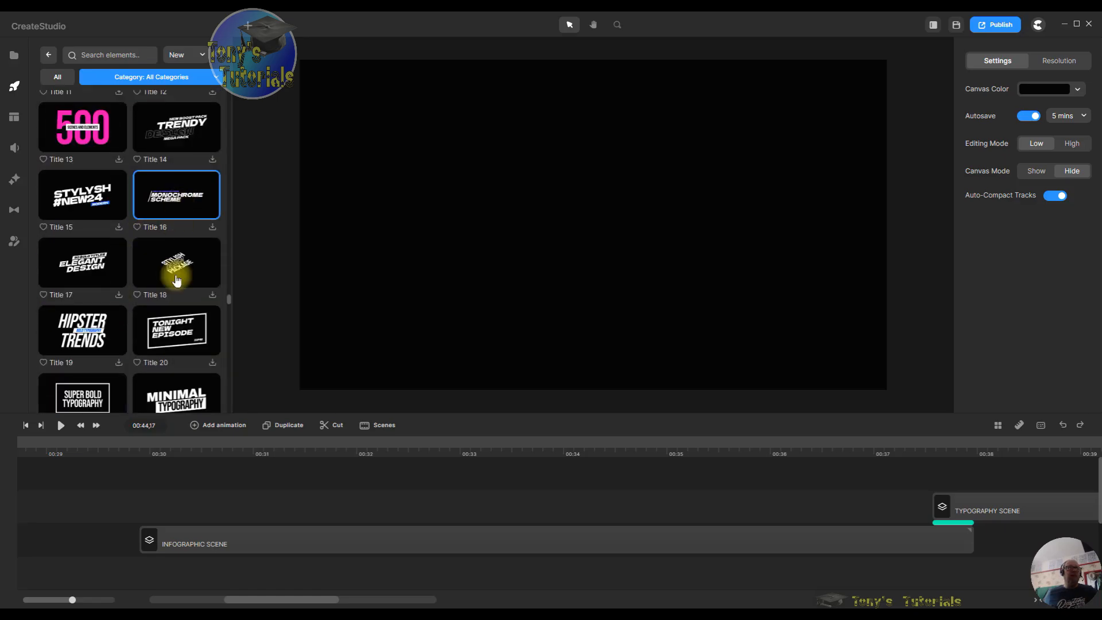
scroll(113, 223, up, 15)
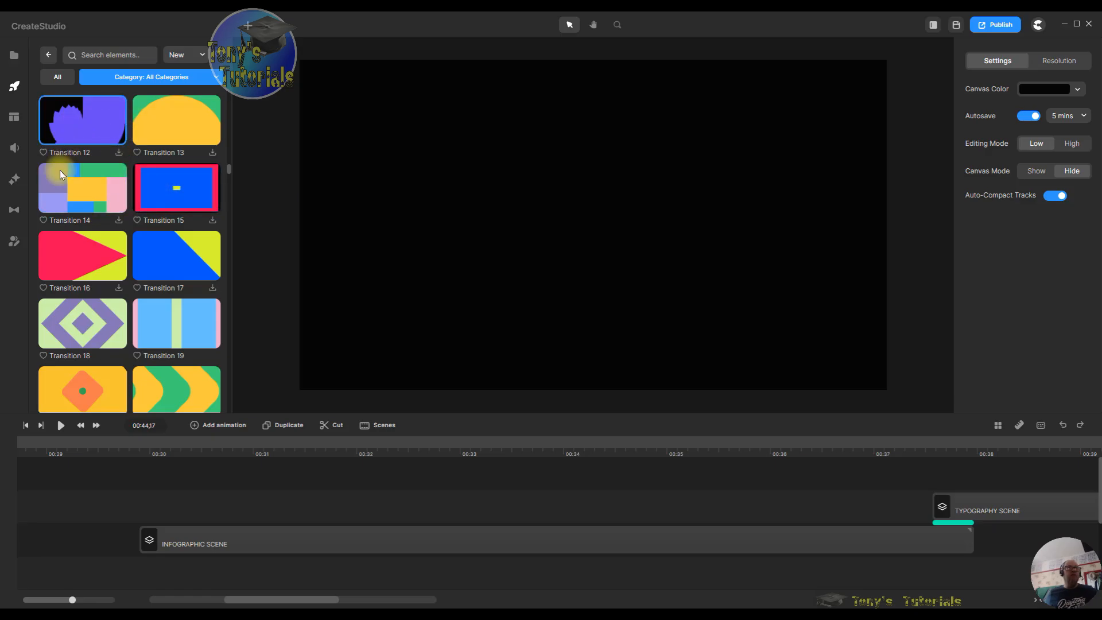
scroll(172, 287, down, 6)
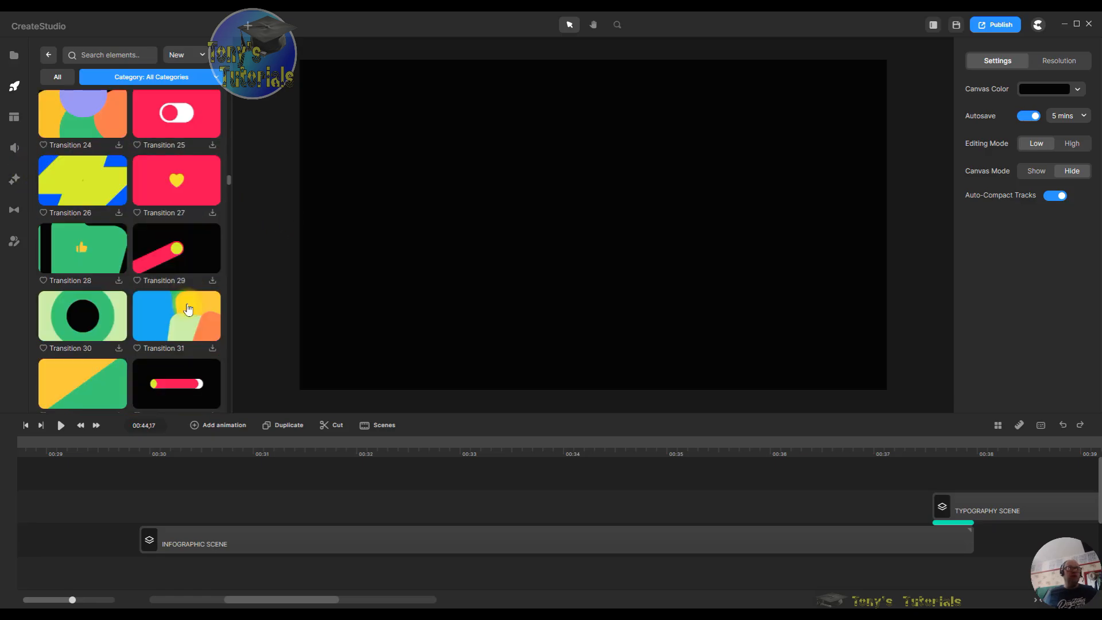
scroll(188, 309, down, 10)
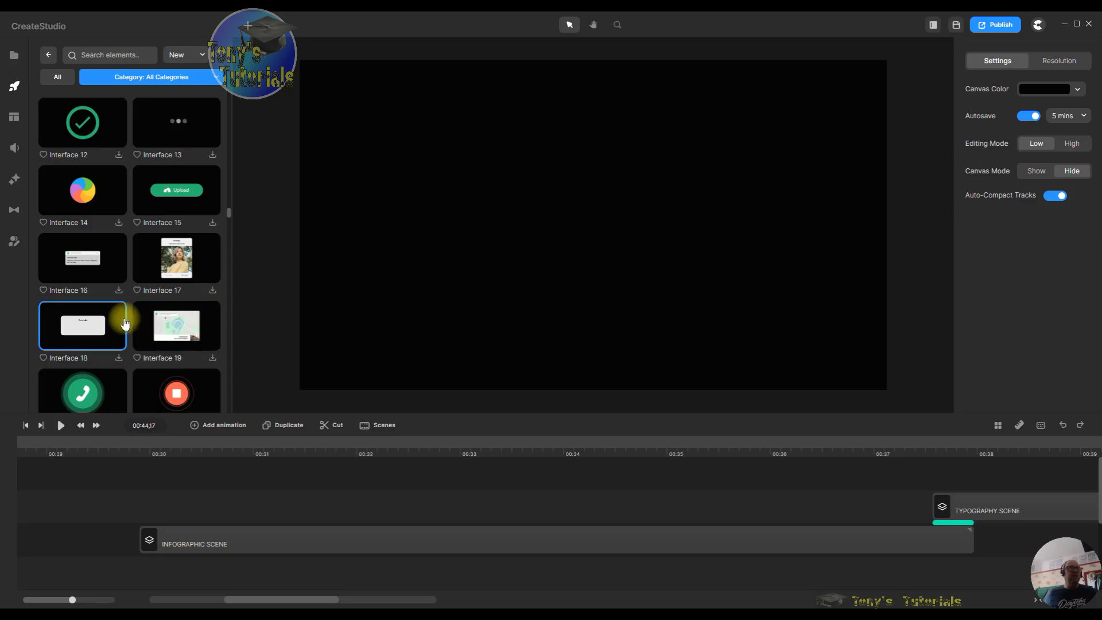
scroll(165, 281, down, 5)
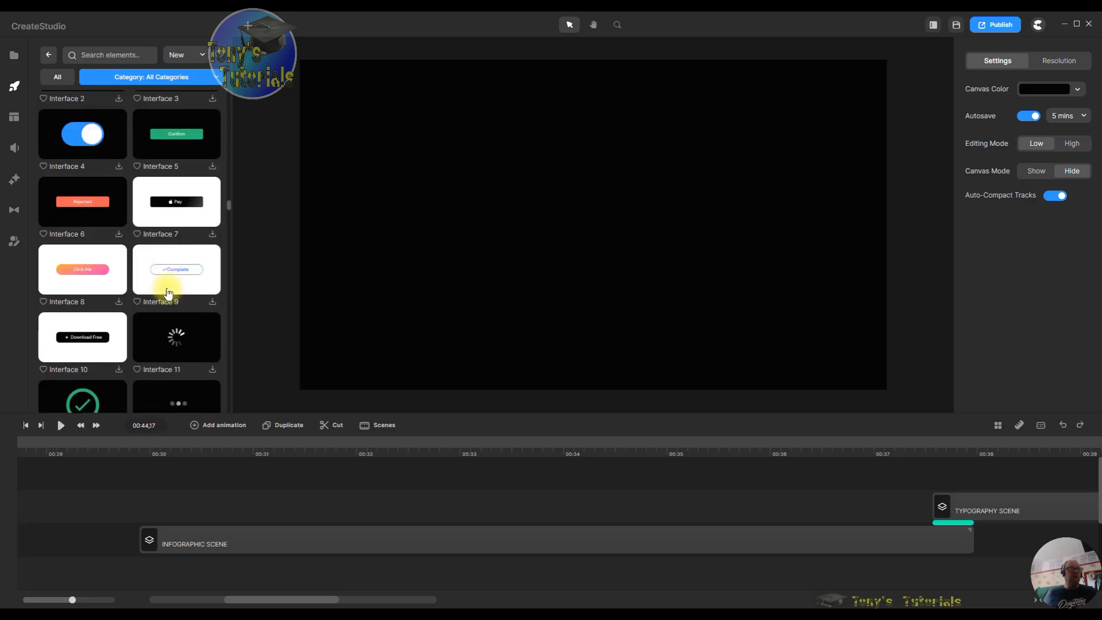
scroll(167, 288, down, 10)
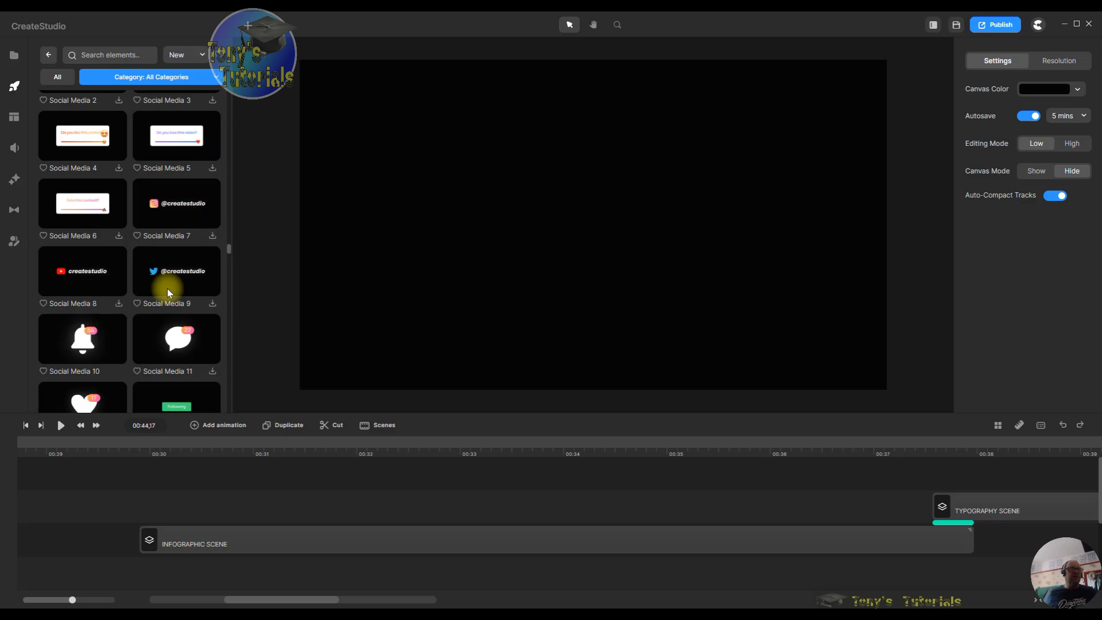
scroll(167, 294, down, 10)
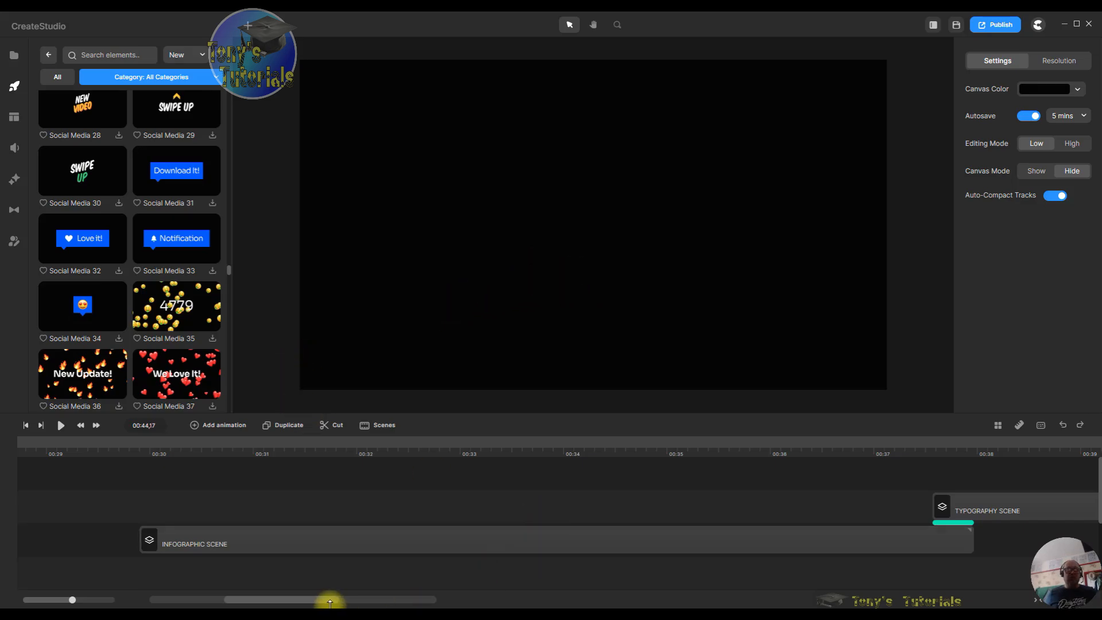
drag(303, 603, 385, 599)
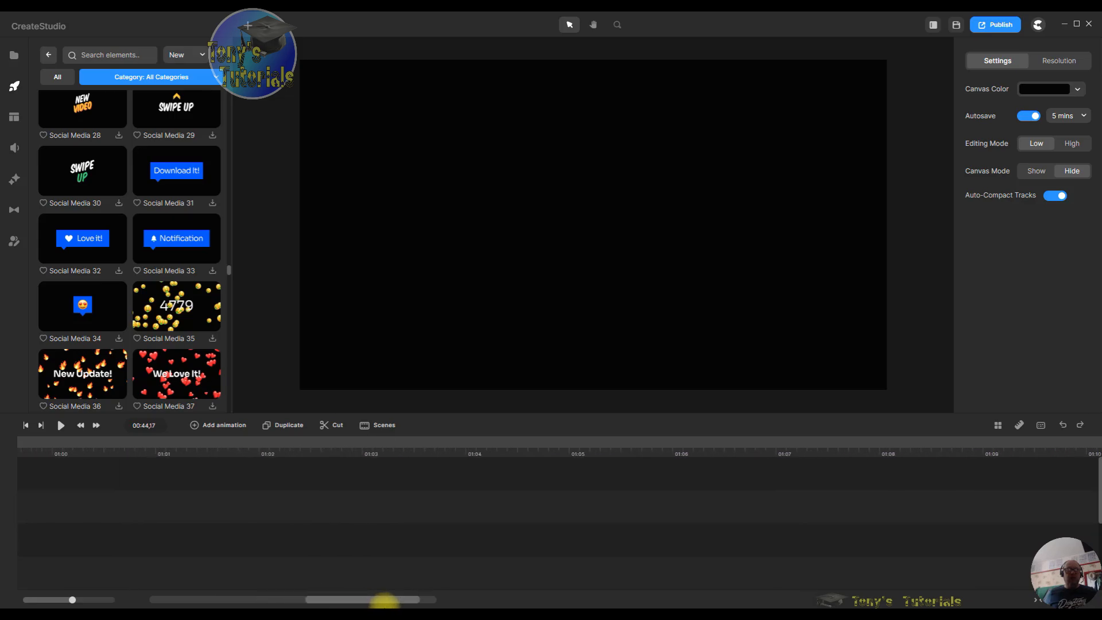